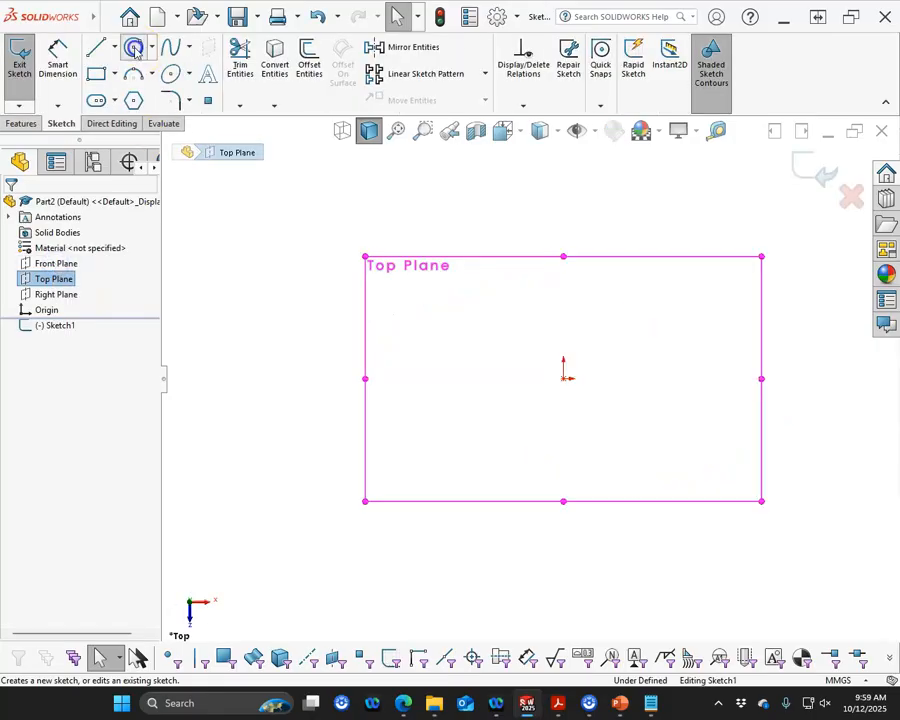
Draw a 56 mm diameter circle centred on the origin and make it construction geometry
click(134, 48)
click(564, 376)
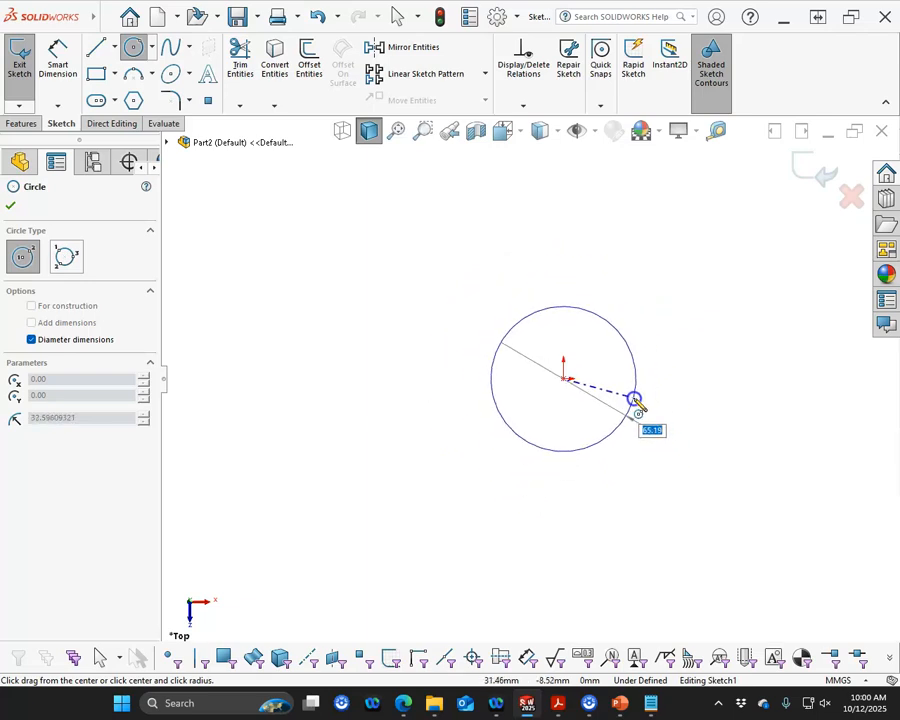
key(Return)
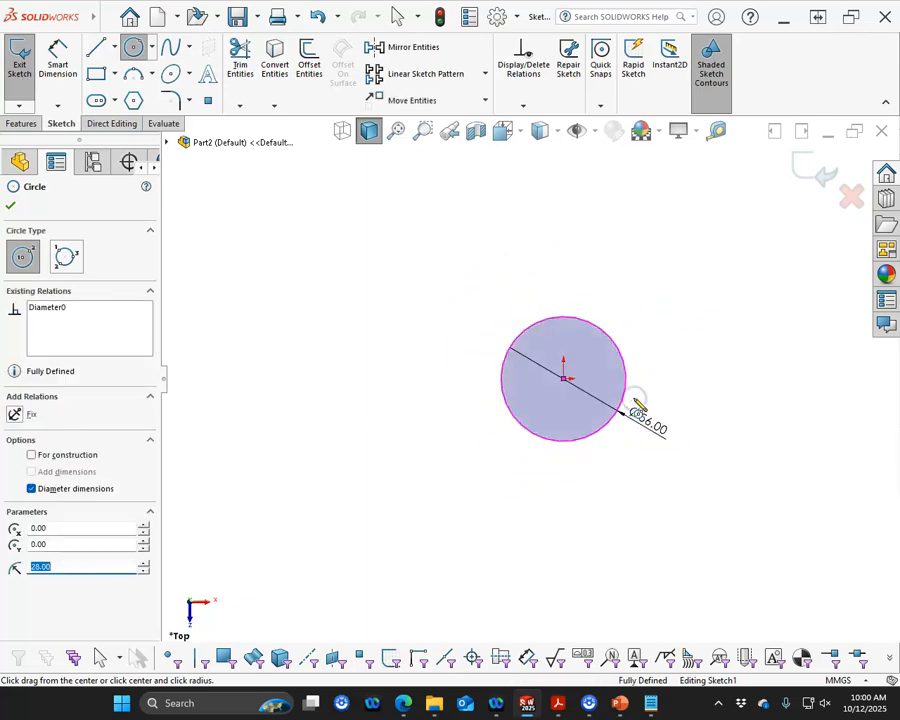
click(55, 457)
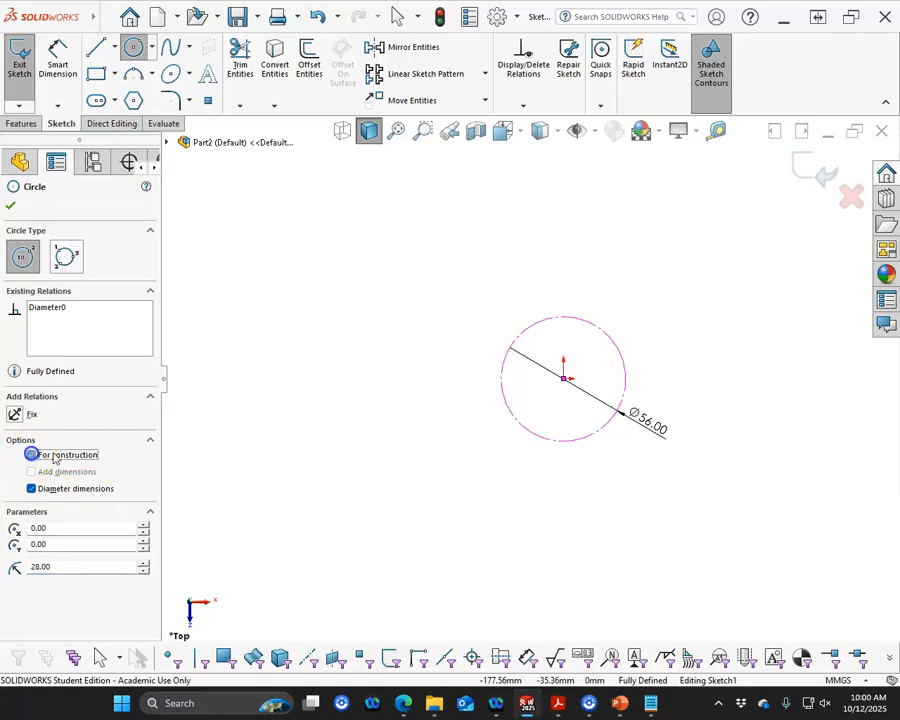
Draw a second circle about 103 mm in diameter centred on the origin
click(565, 378)
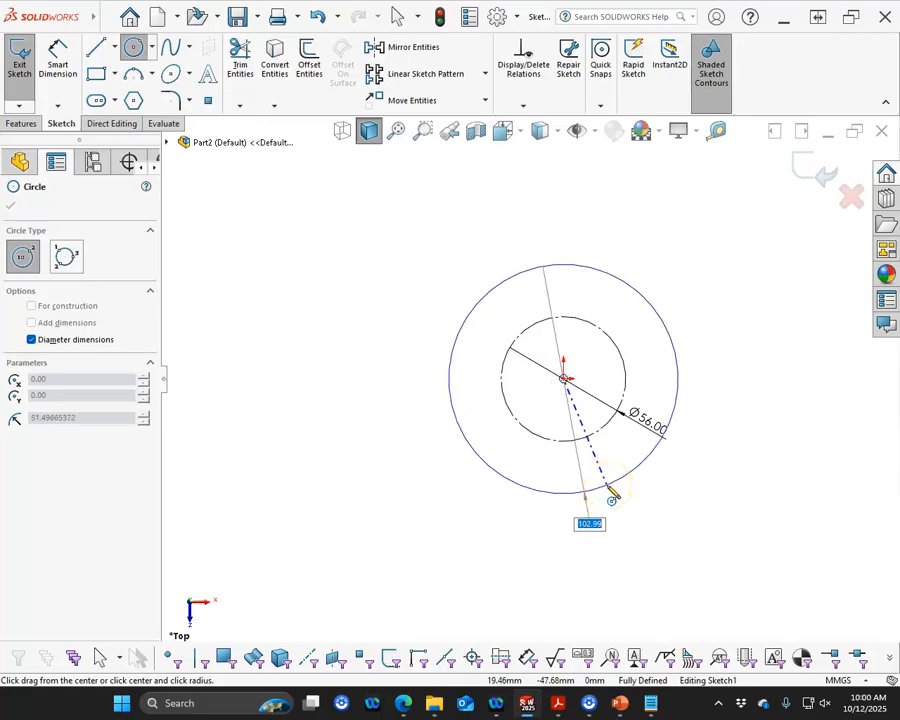
click(609, 489)
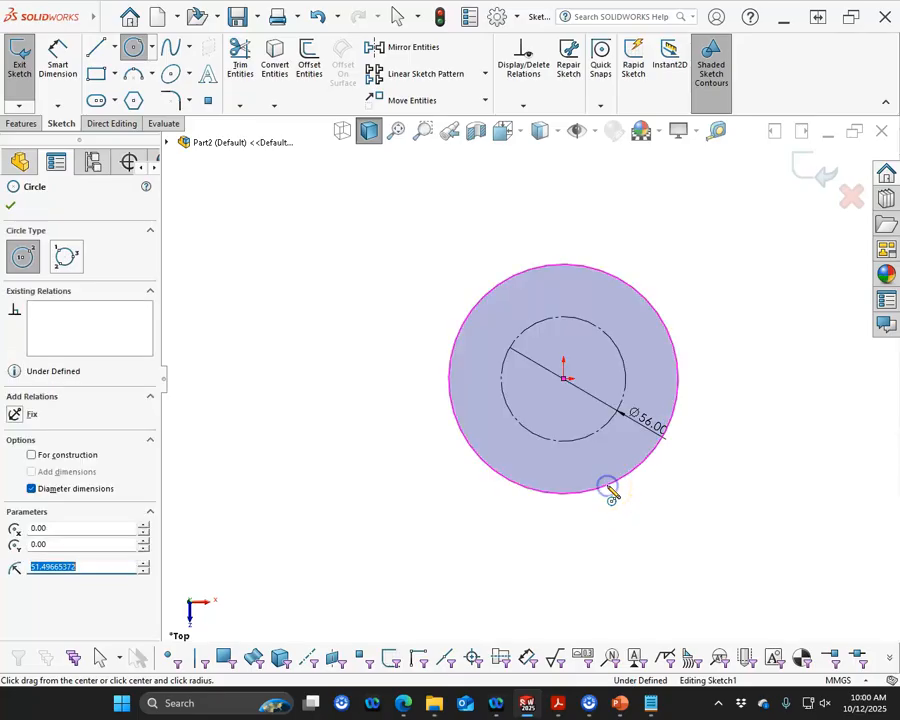
Dimension the gap between the construction circle and the outer circle as 33 mm
right_click(655, 237)
click(767, 213)
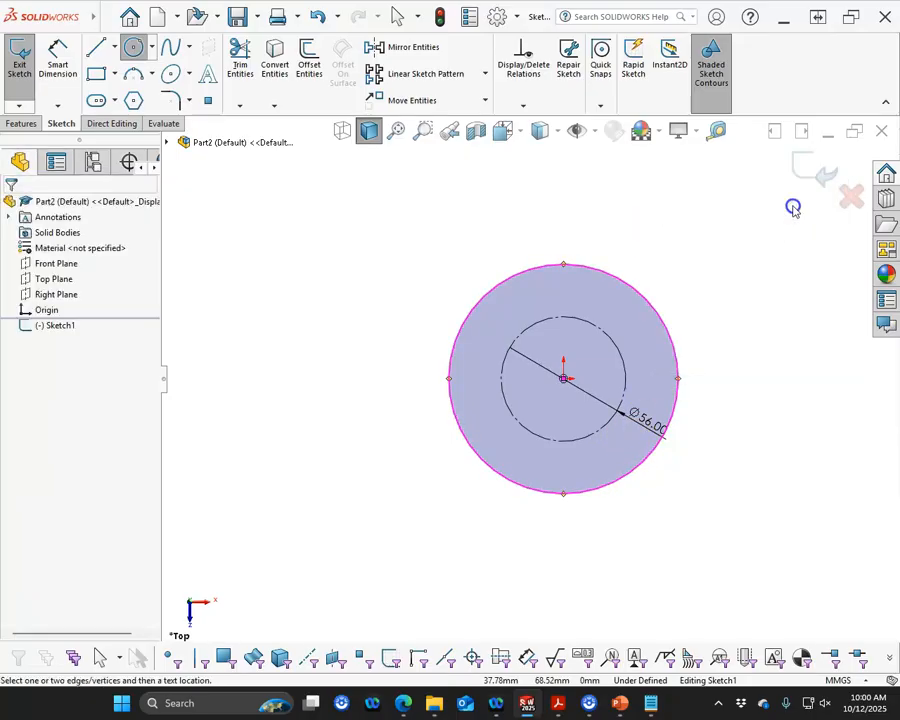
click(620, 352)
click(668, 331)
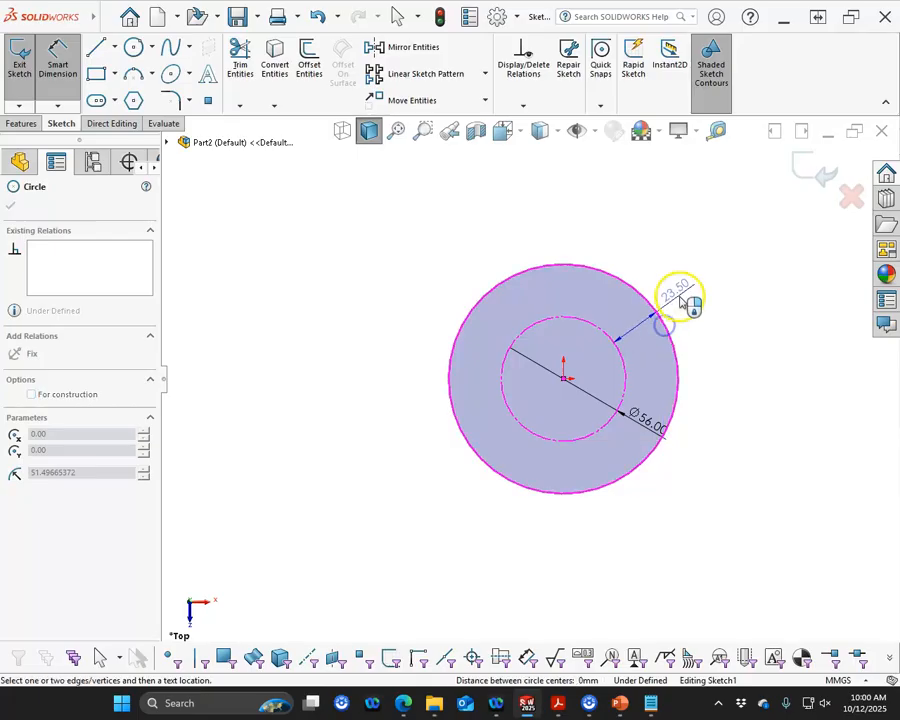
click(680, 300)
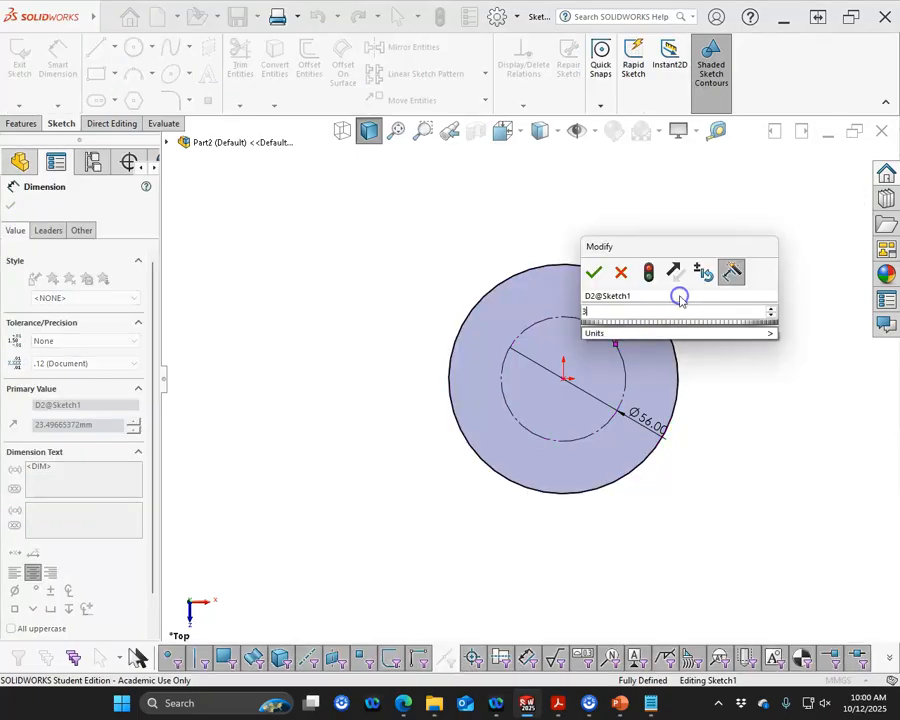
text(33)
key(Return)
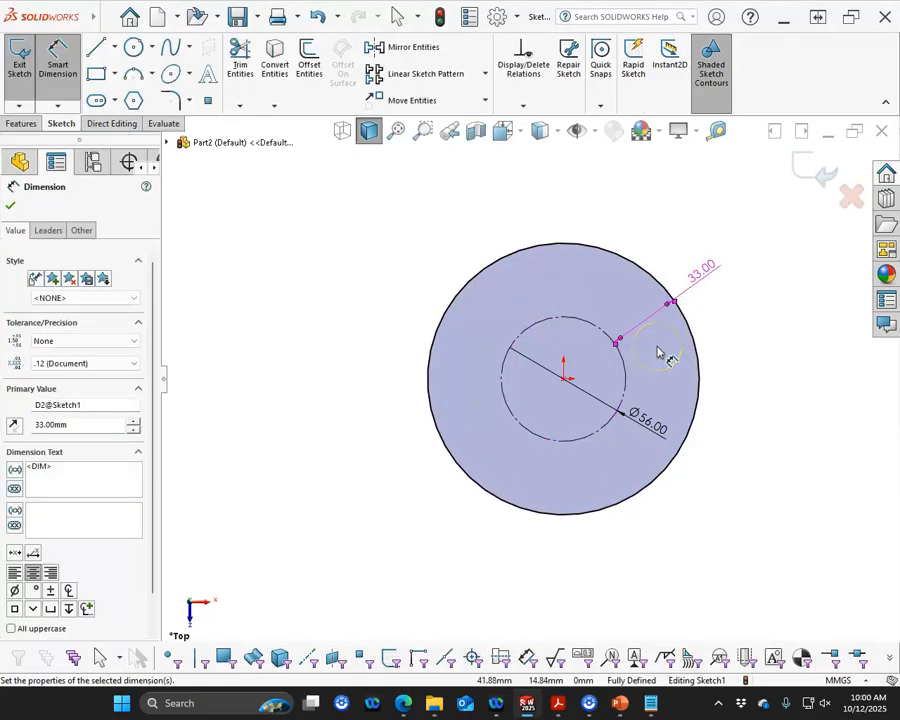
click(601, 382)
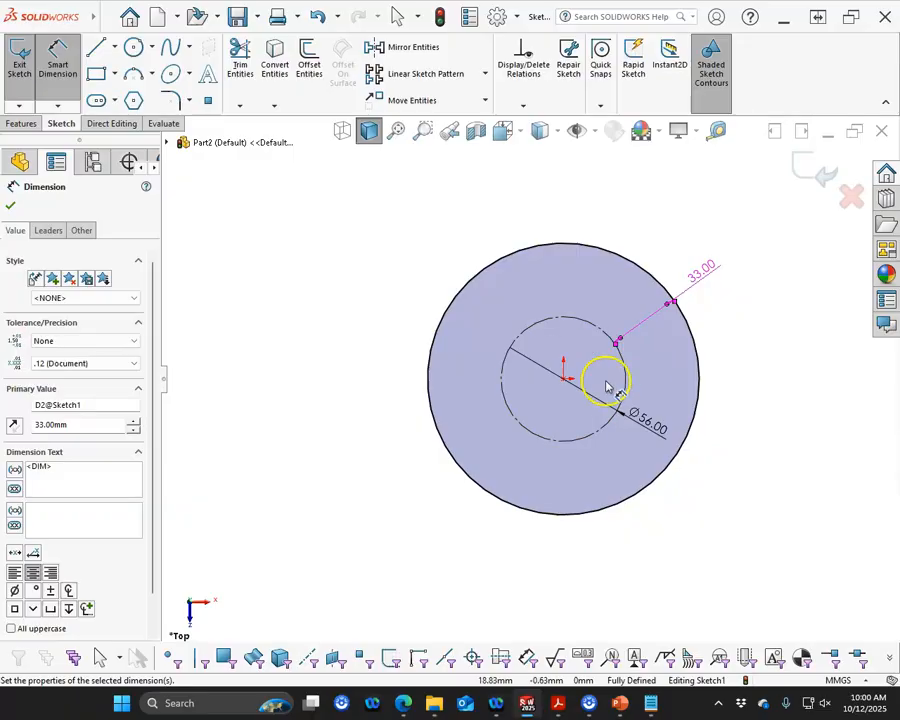
click(519, 320)
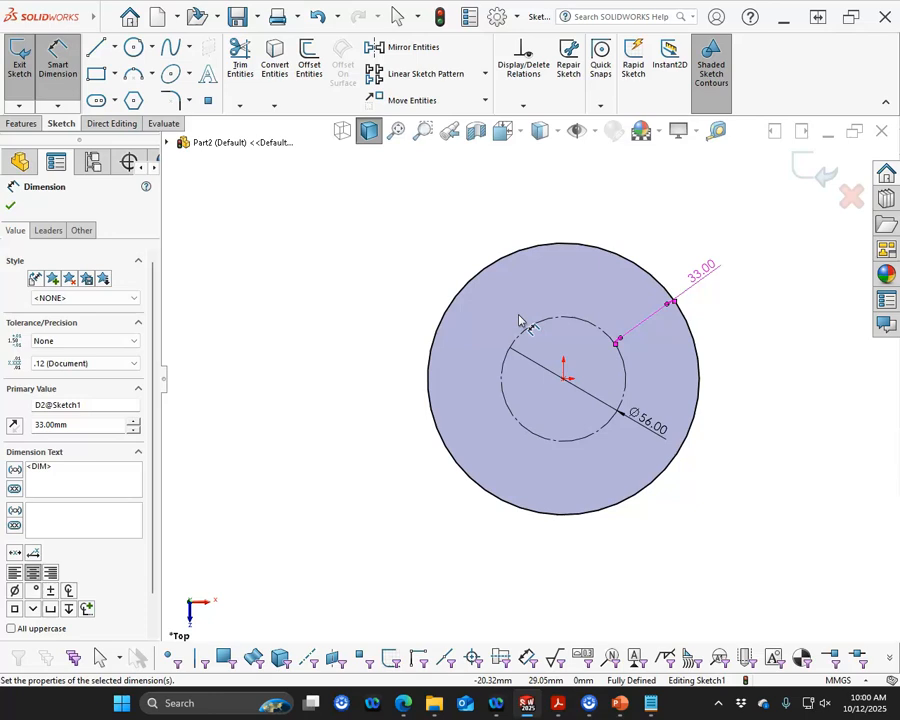
click(518, 310)
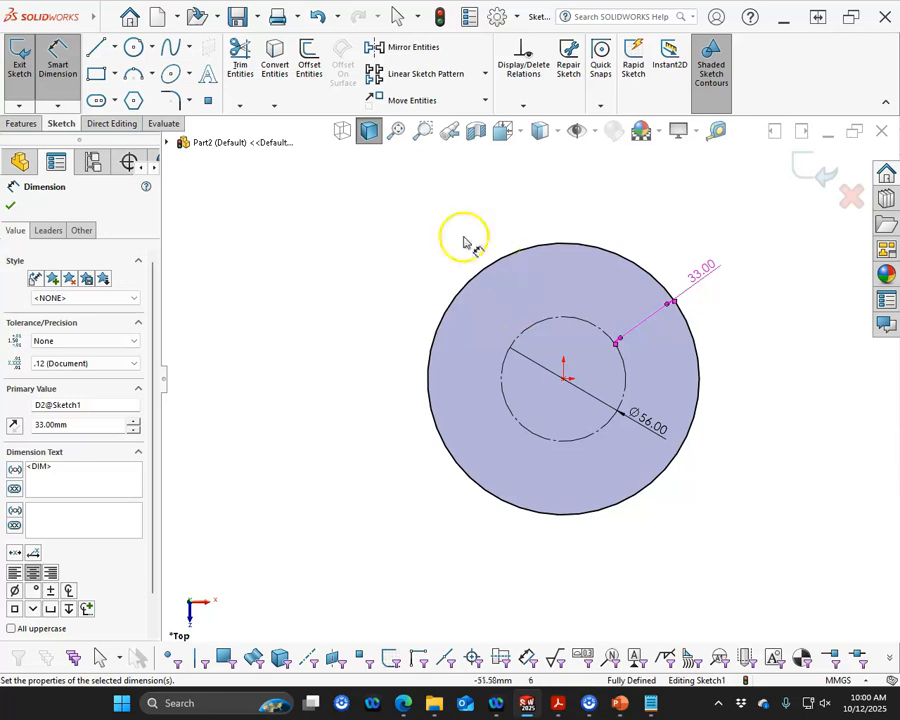
Draw a small circle about 7.33 mm in diameter above the origin, inside the outer circle
click(133, 47)
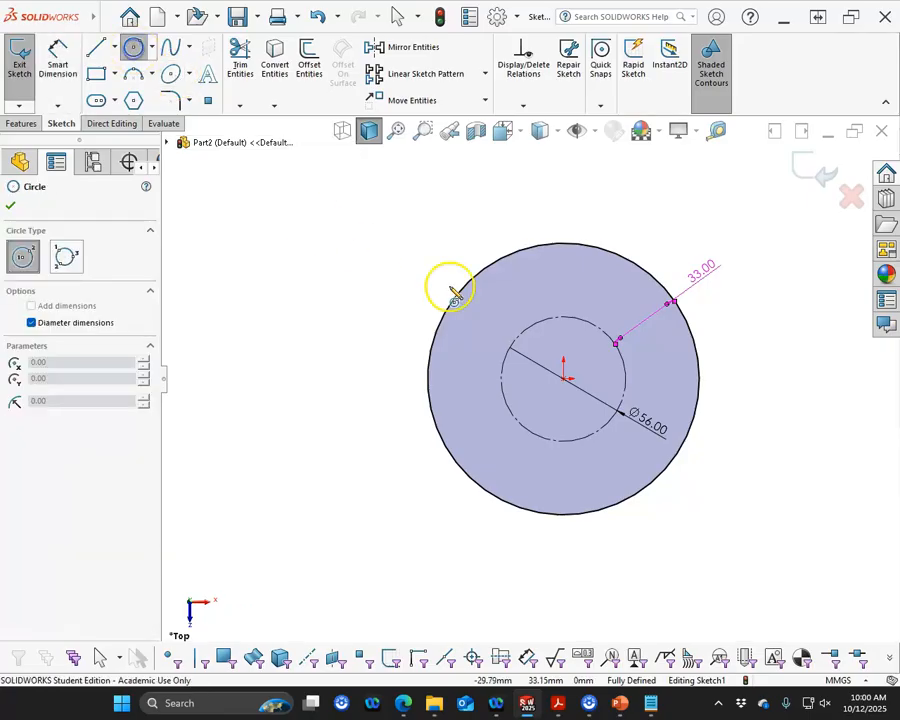
click(563, 272)
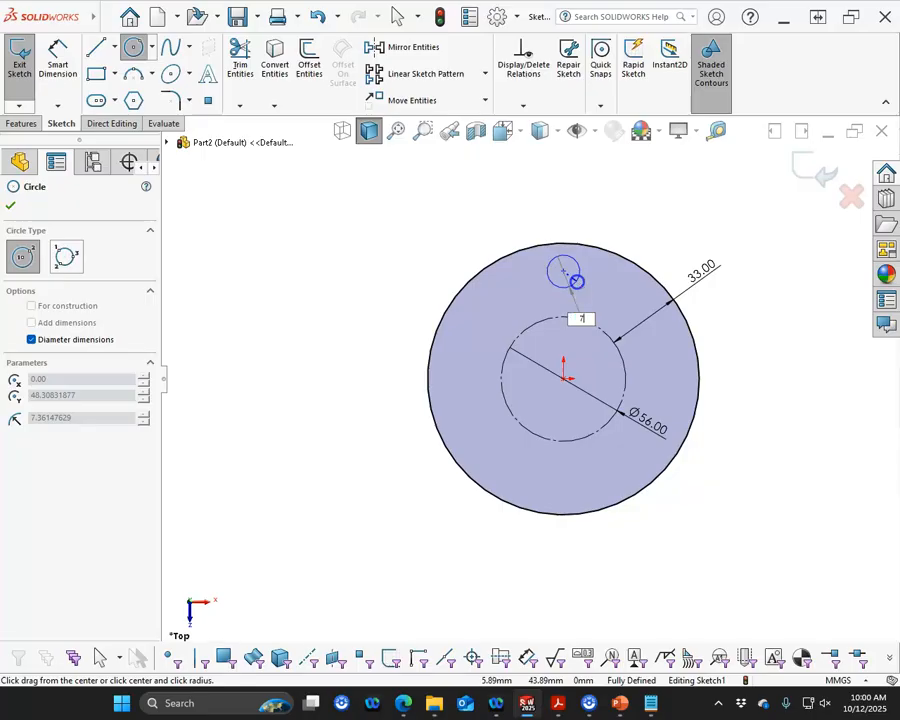
click(577, 283)
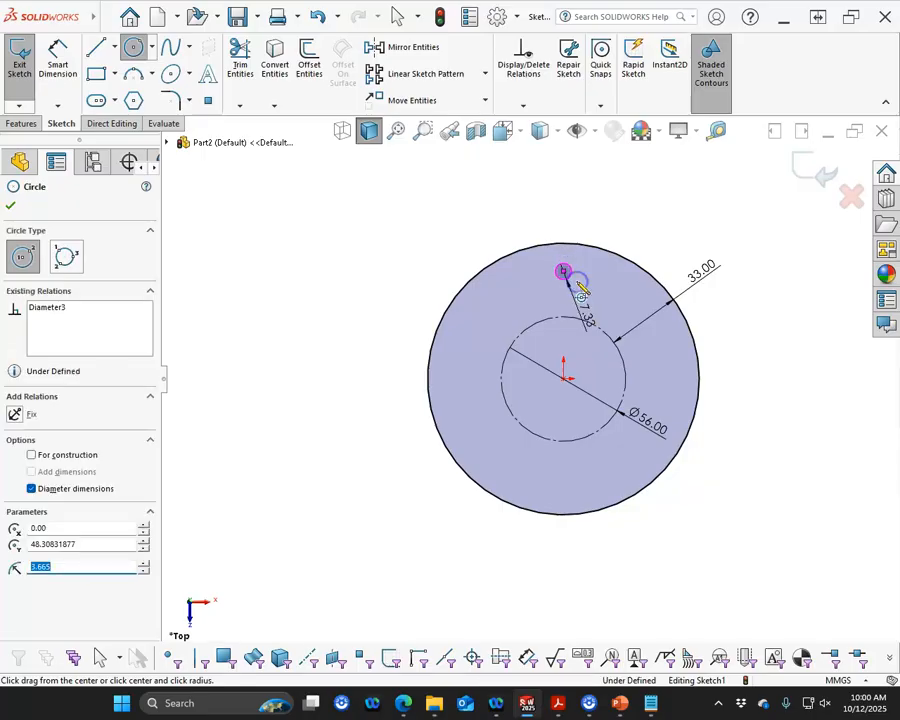
Dimension the distance from the small circle's centre to the outer circle
right_click(574, 218)
click(689, 187)
scroll(650, 232, down, 5)
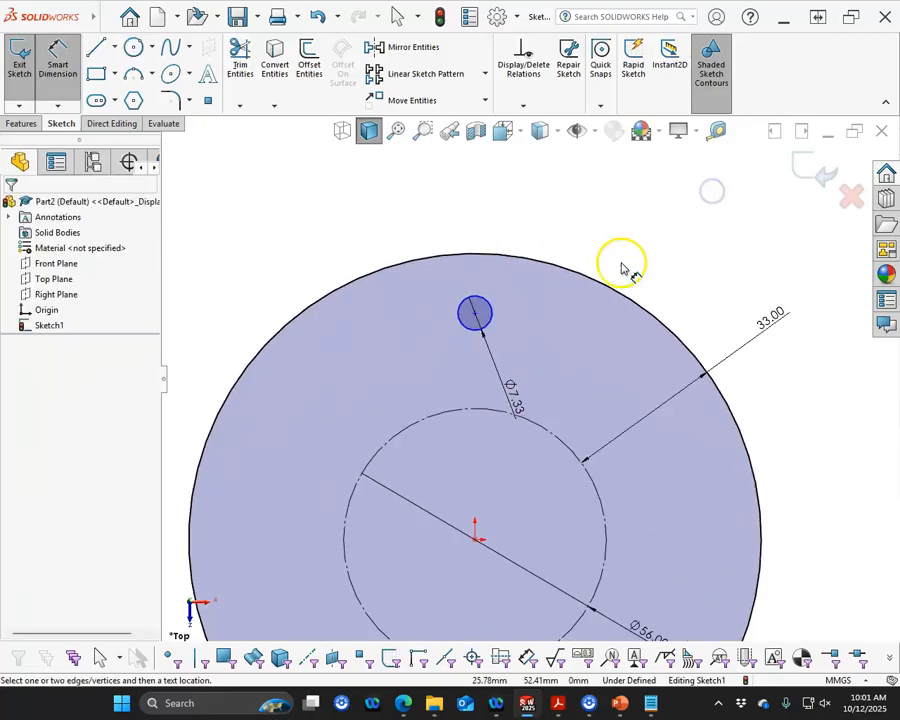
click(455, 311)
click(457, 259)
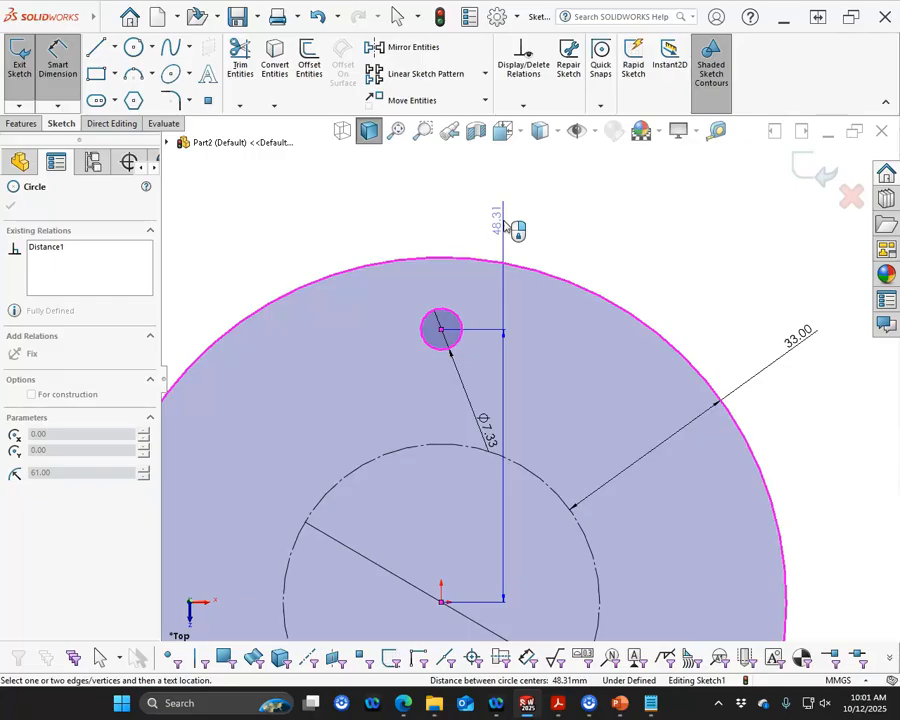
click(502, 220)
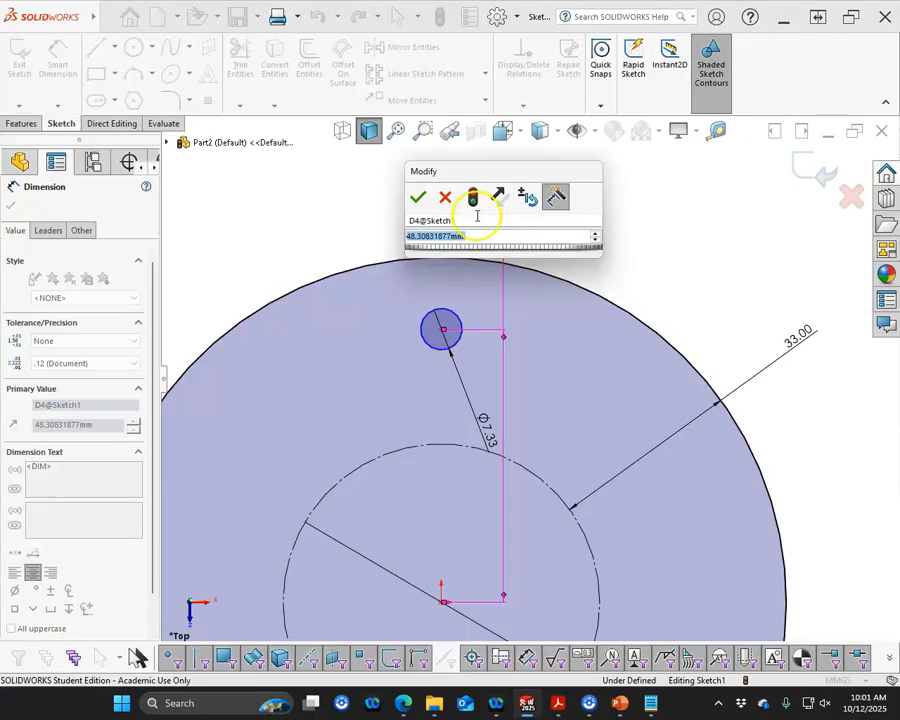
click(418, 197)
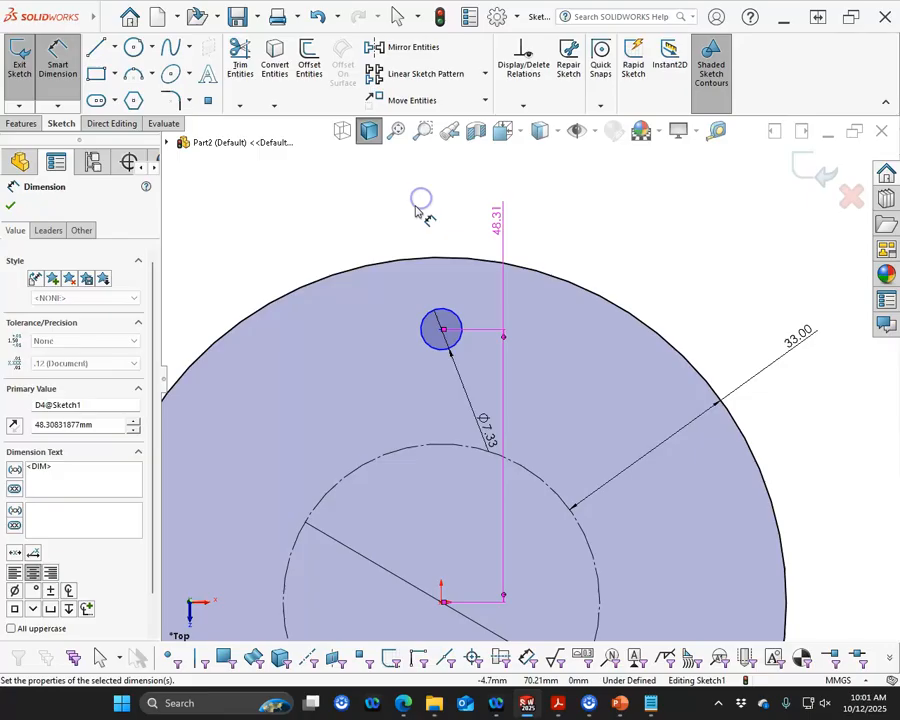
Set that dimension's second arc condition to Min so it measures to the outer circle's nearest point
click(50, 233)
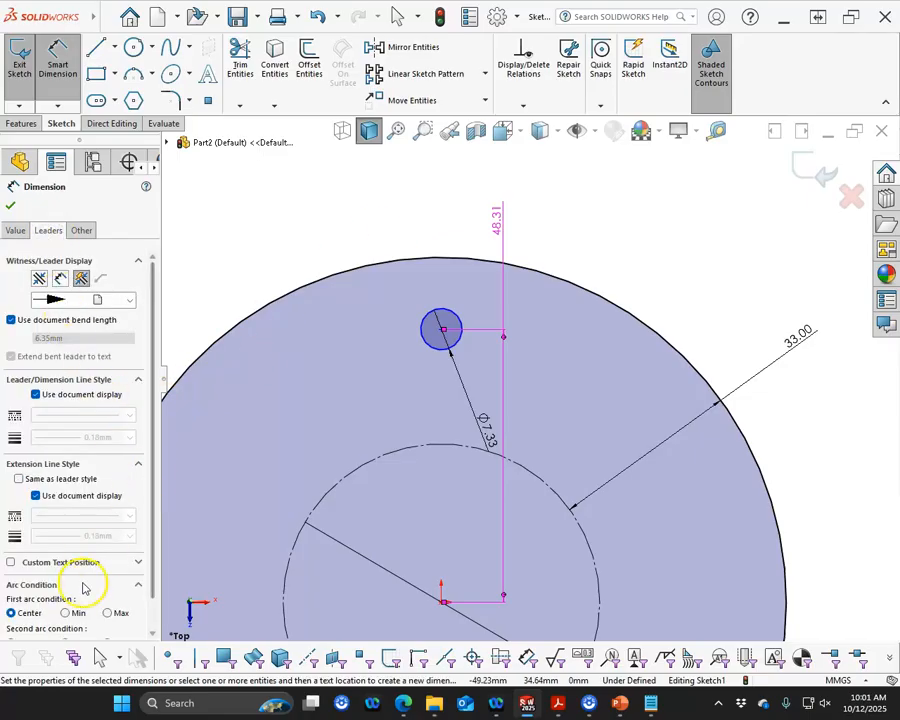
click(70, 613)
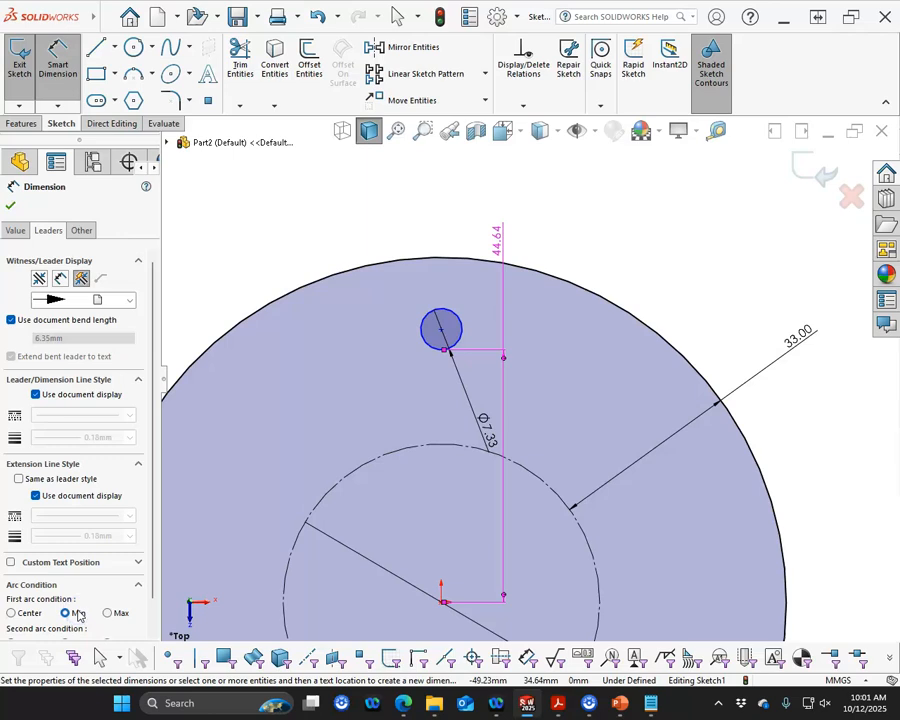
click(12, 613)
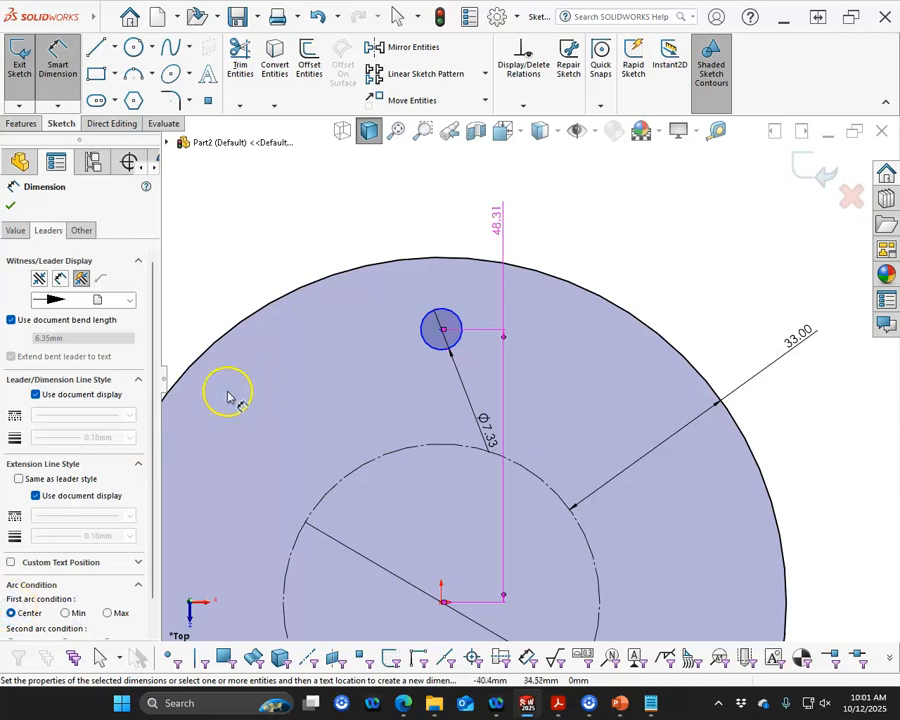
drag(153, 437, 155, 460)
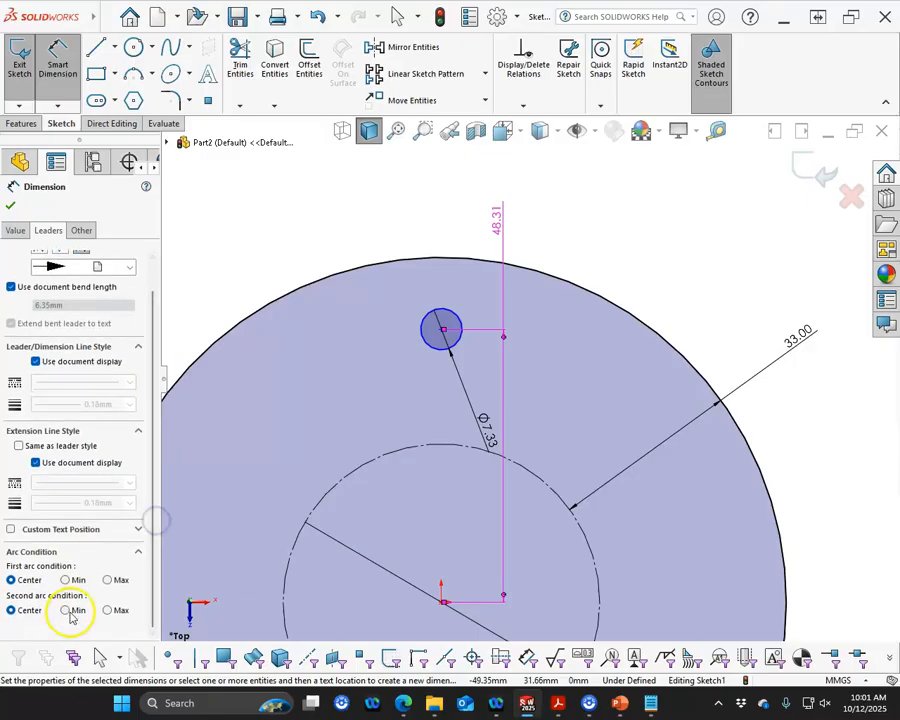
click(78, 612)
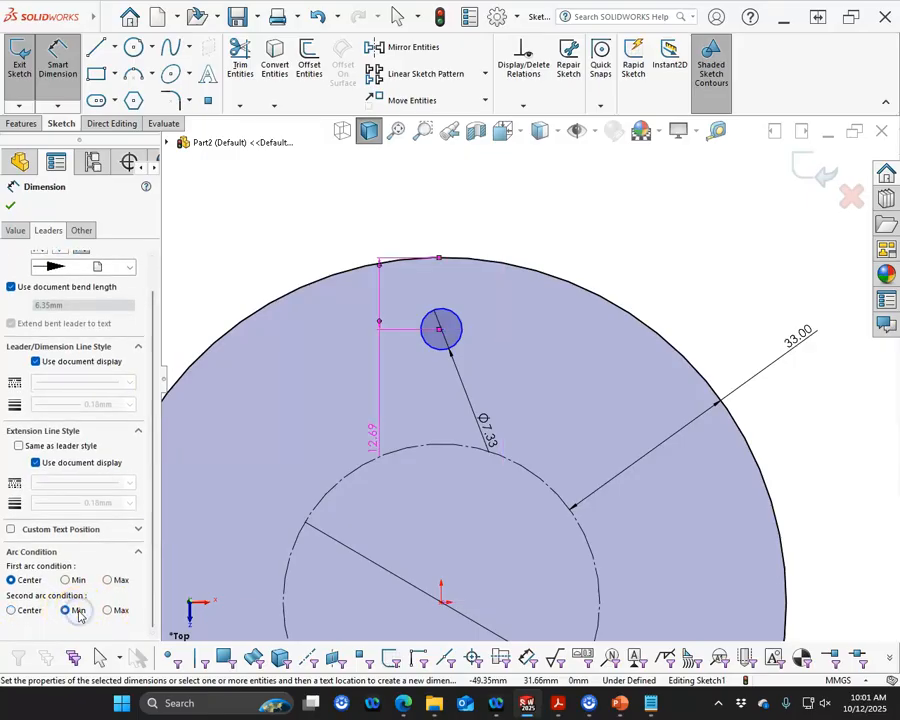
Reposition the dimension beside the small circle and set it to 11 mm
drag(372, 436, 481, 293)
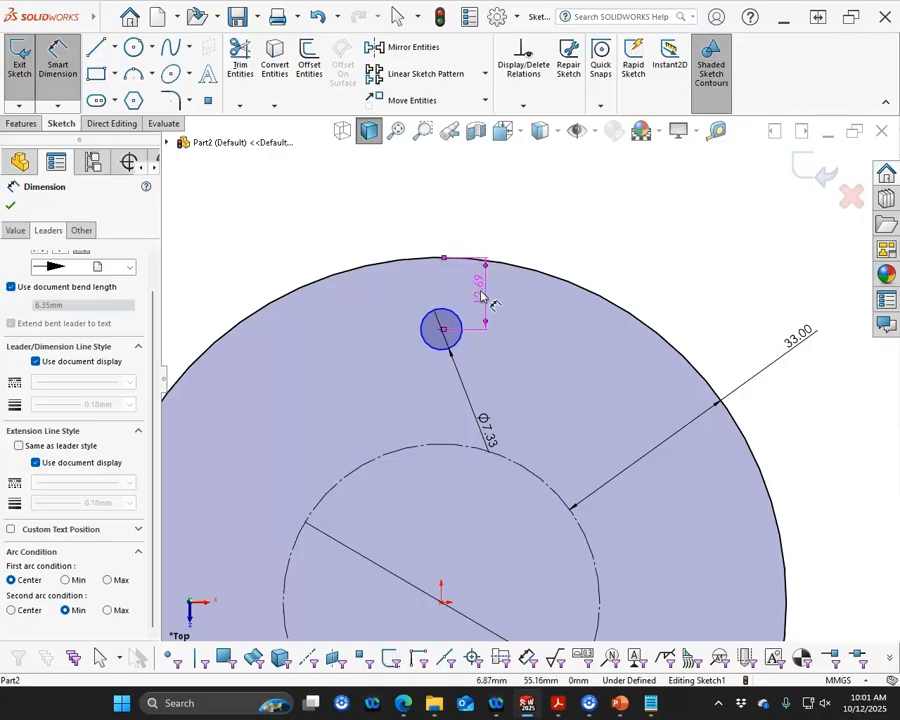
double_click(481, 296)
text(11)
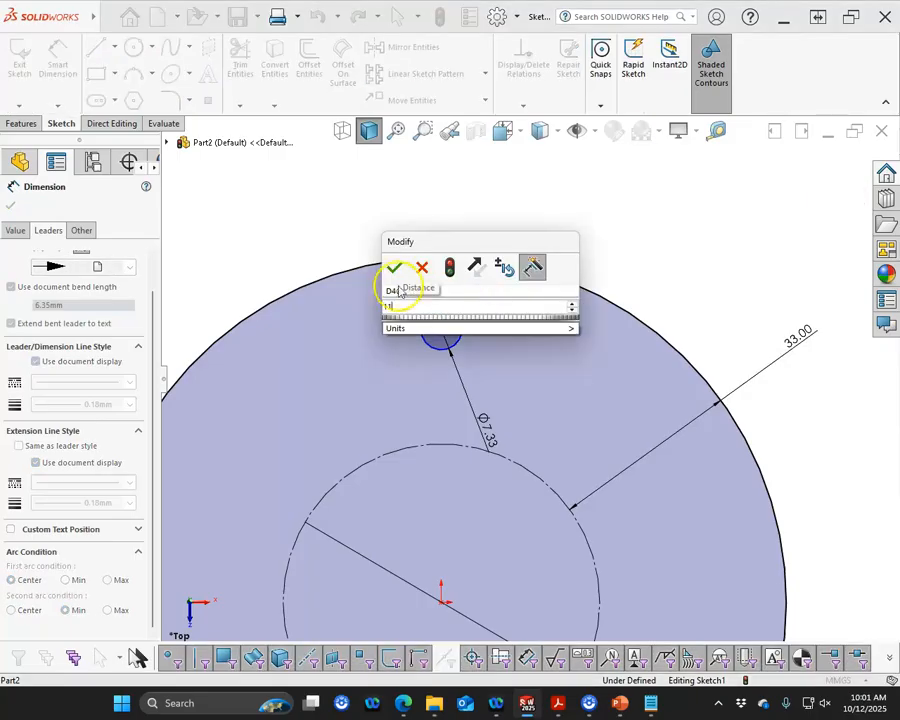
click(394, 268)
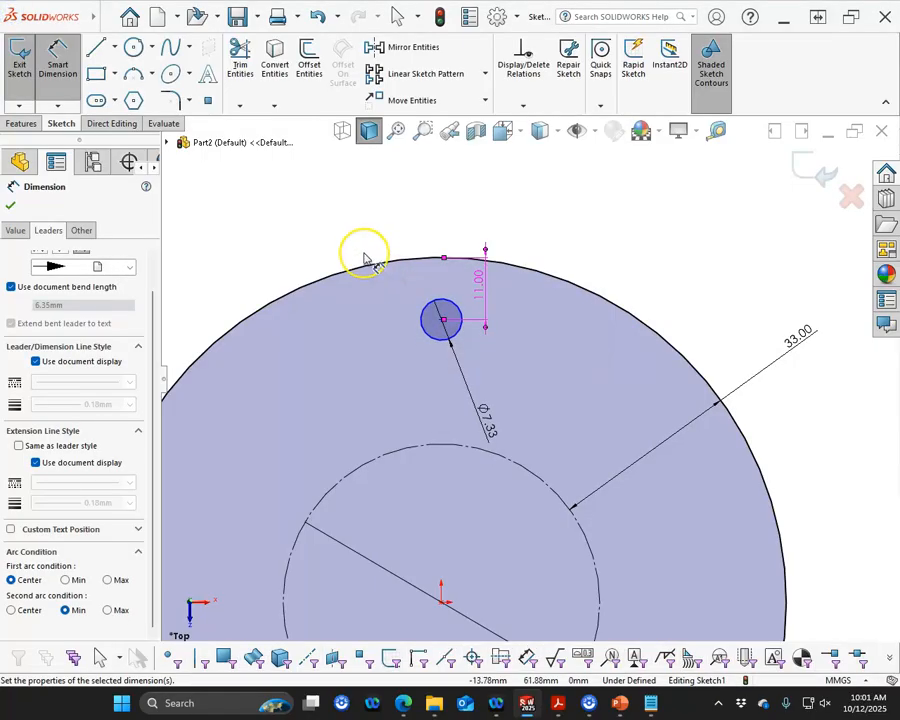
Add a vertical relation between the small circle's centre and the origin
right_click(372, 228)
click(425, 263)
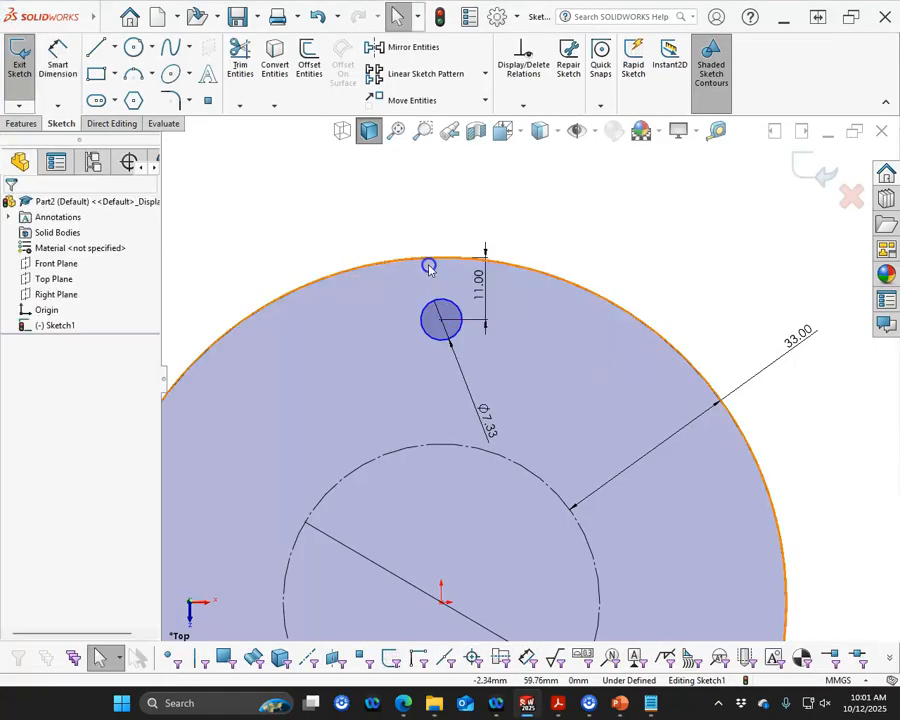
click(441, 320)
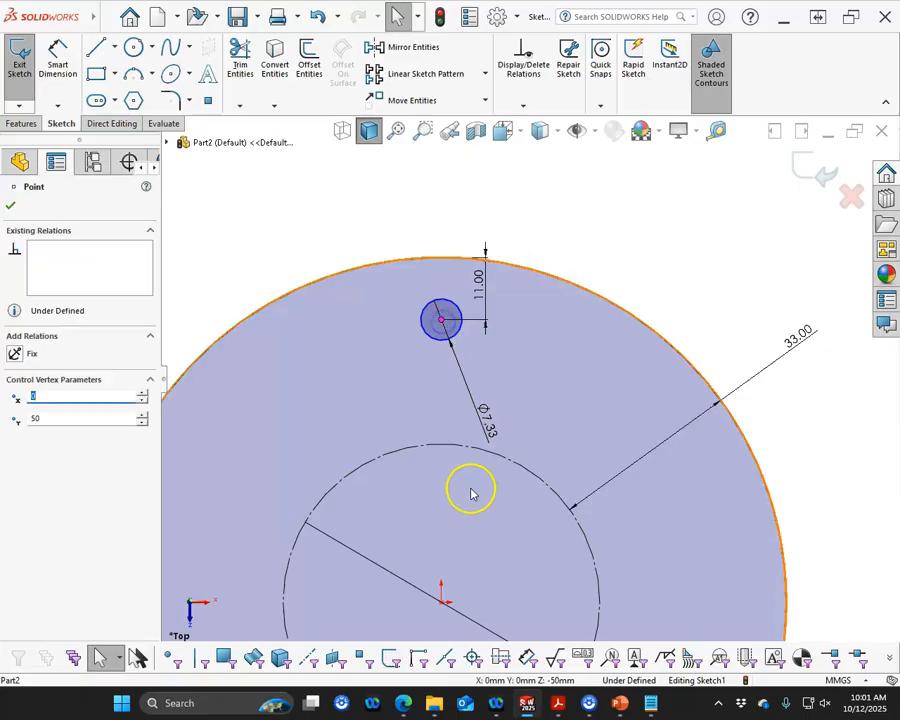
ctrl+click(441, 603)
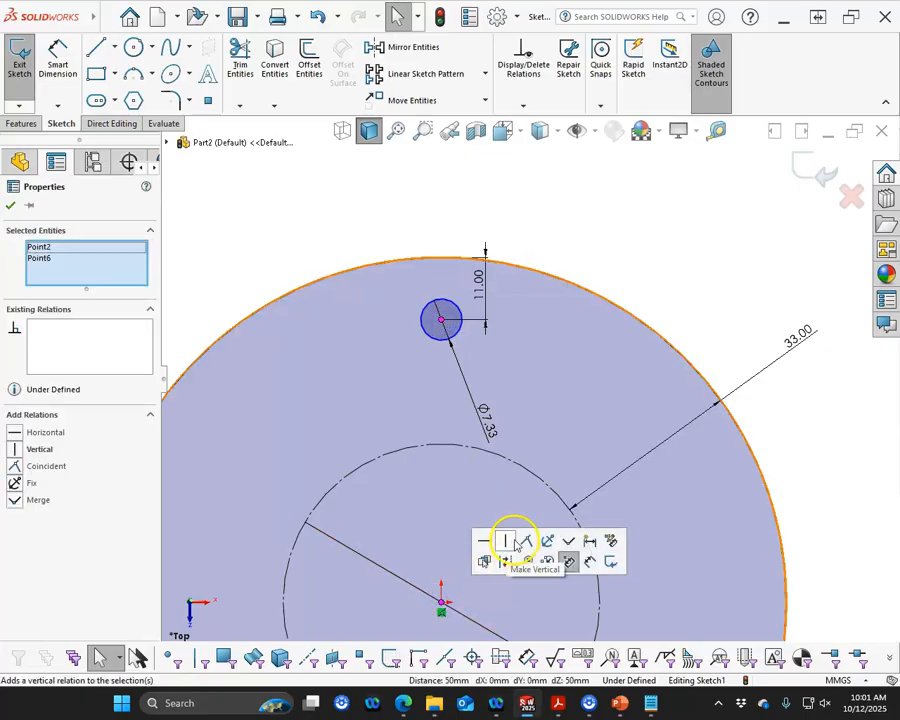
click(505, 543)
Create a circular sketch pattern of the small circle about the origin with 24 equally spaced instances over 360deg
scroll(564, 263, up, 2)
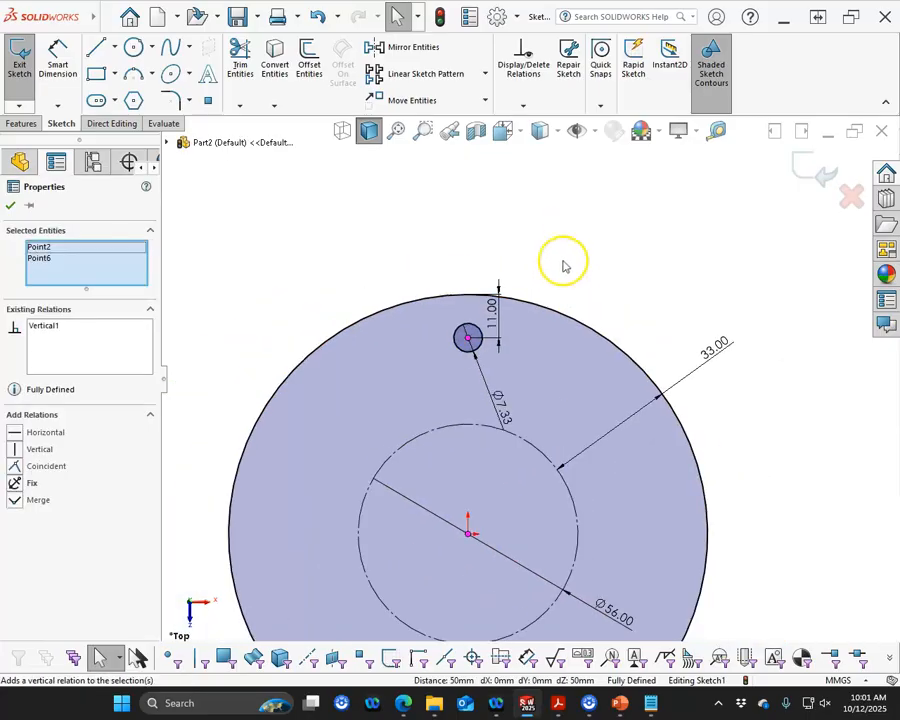
click(594, 248)
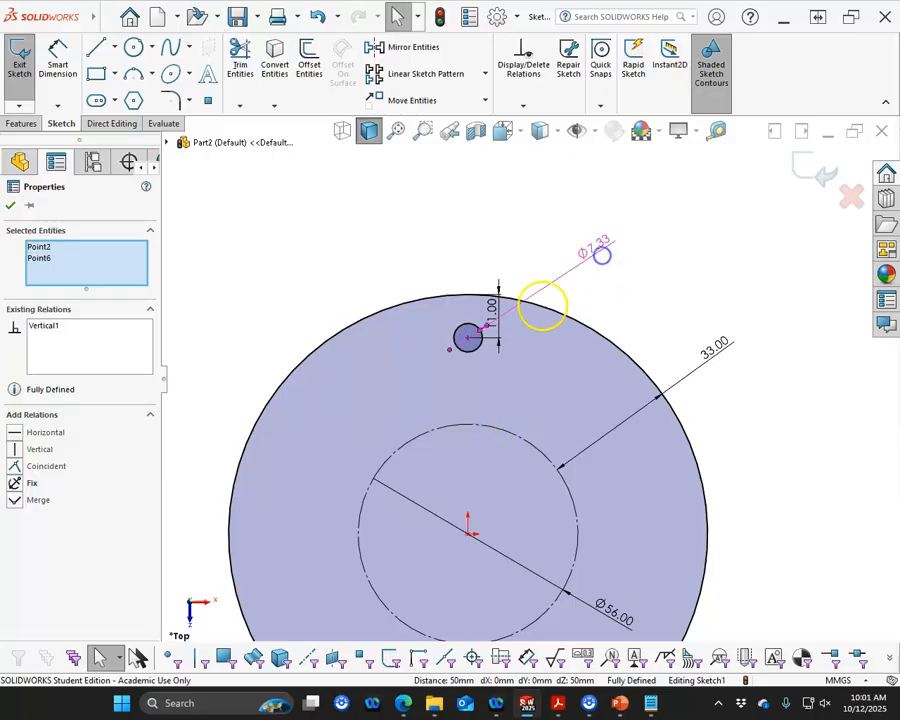
click(463, 357)
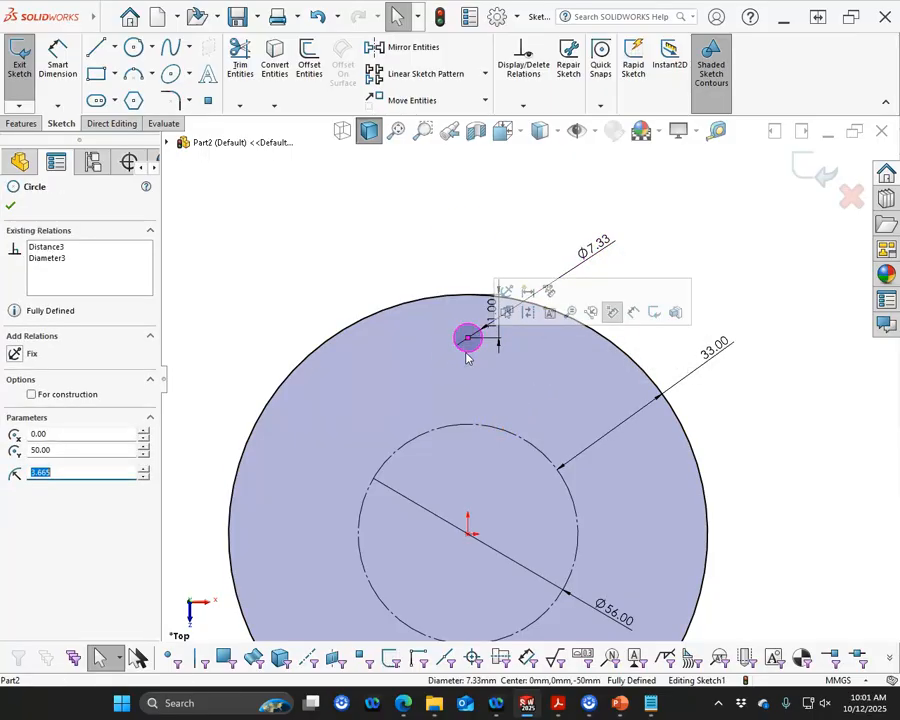
click(486, 78)
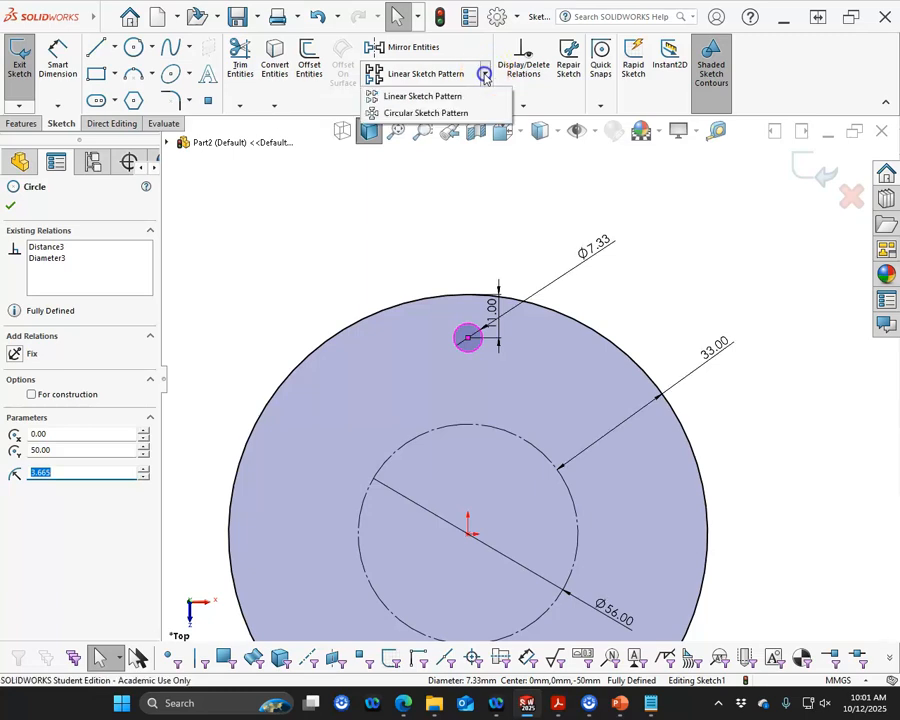
click(436, 112)
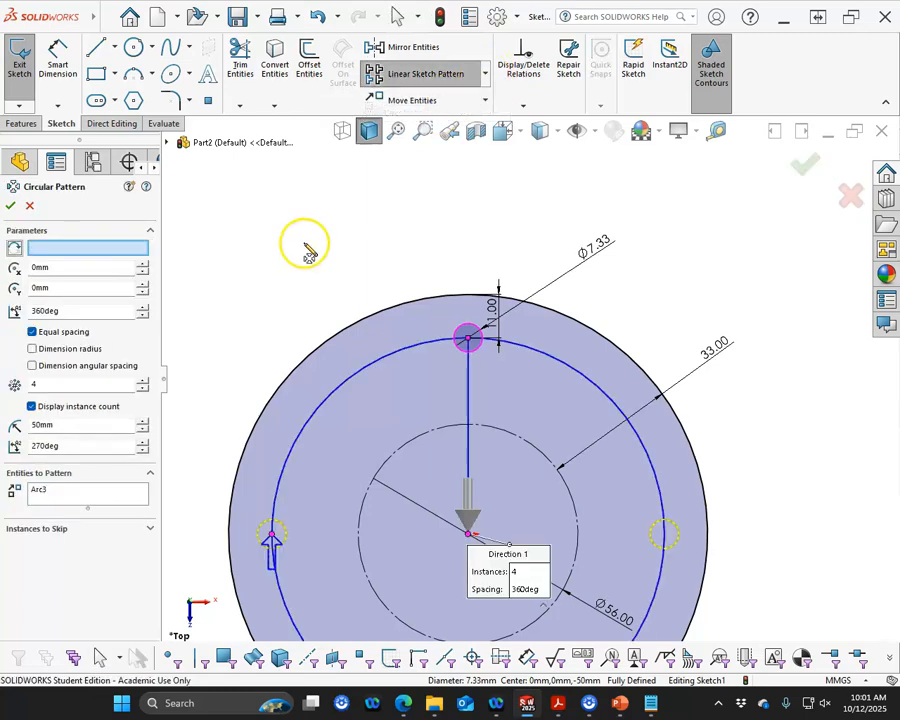
click(62, 247)
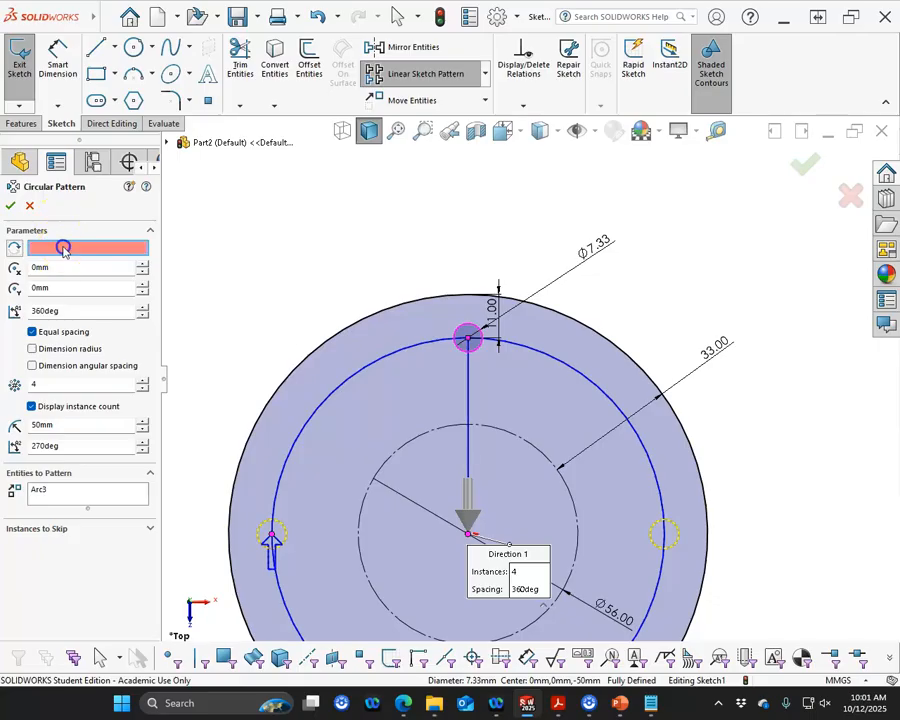
click(466, 535)
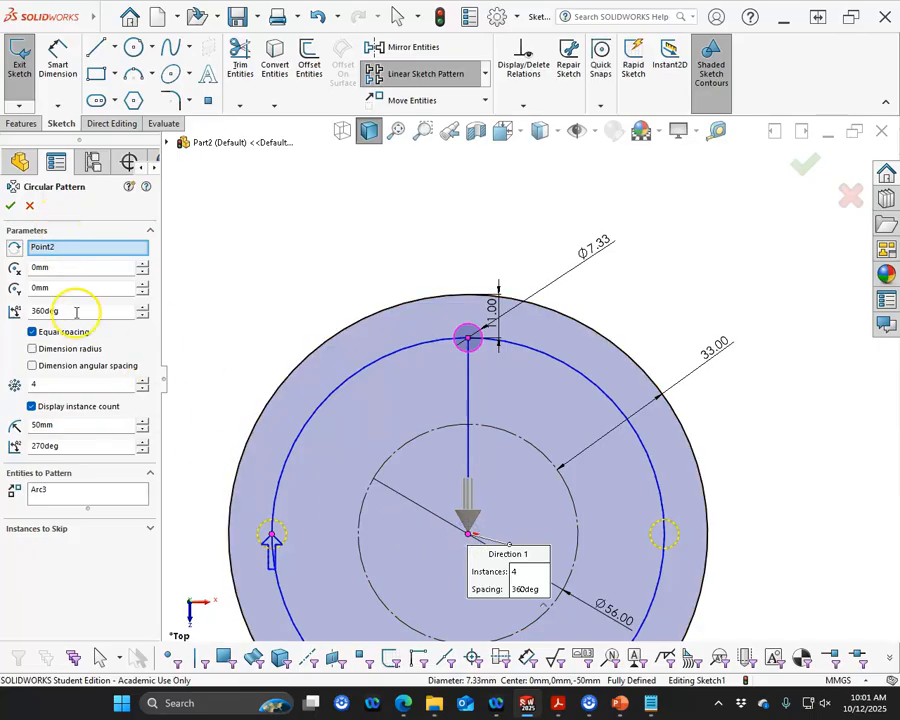
click(64, 383)
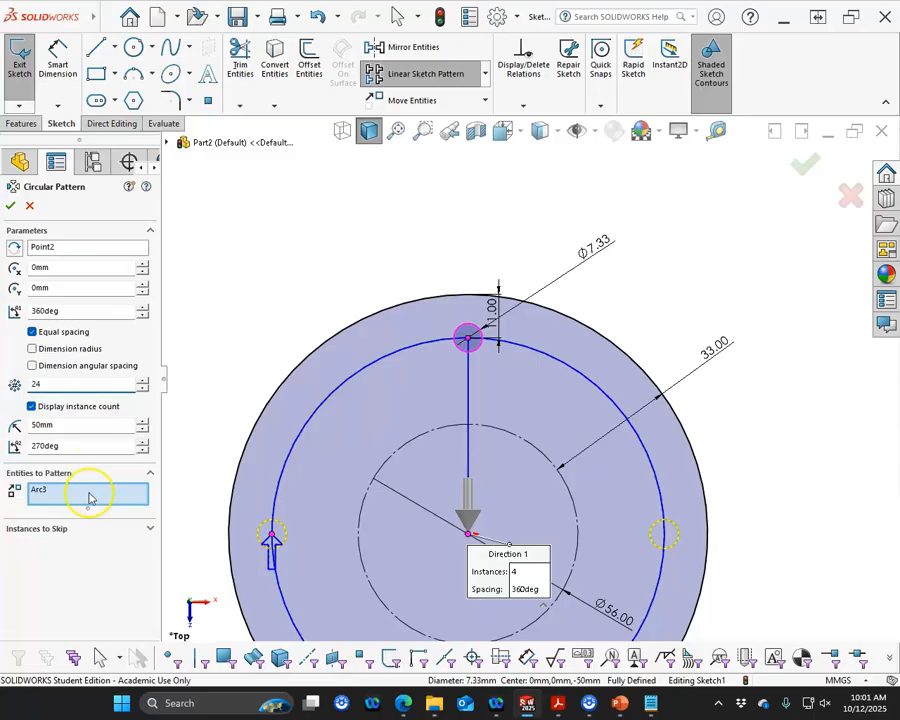
key(Tab)
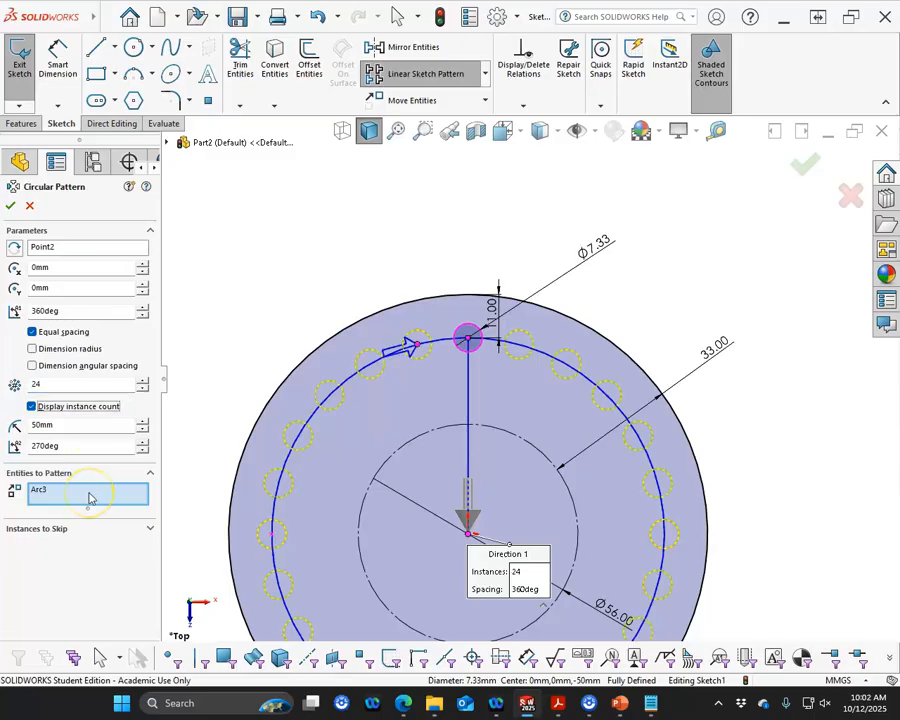
click(10, 205)
Extrude the sketch as a boss with a blind depth of 11 mm
scroll(316, 355, up, 4)
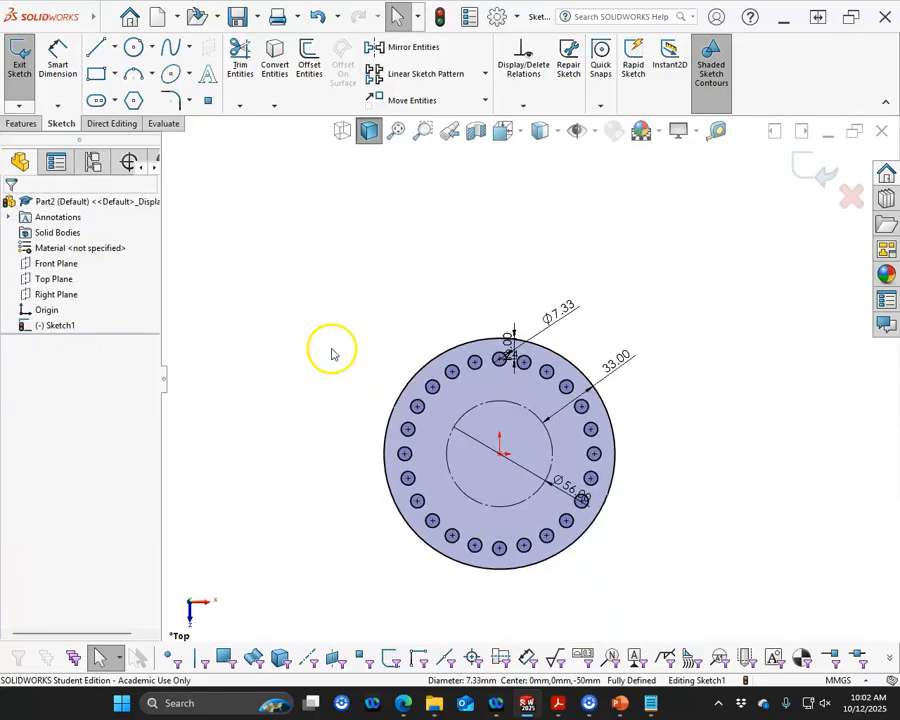
mouse_move(343, 370)
middle_down()
mouse_move(340, 263)
mouse_move(350, 274)
mouse_move(352, 346)
mouse_move(342, 494)
mouse_move(335, 398)
middle_up()
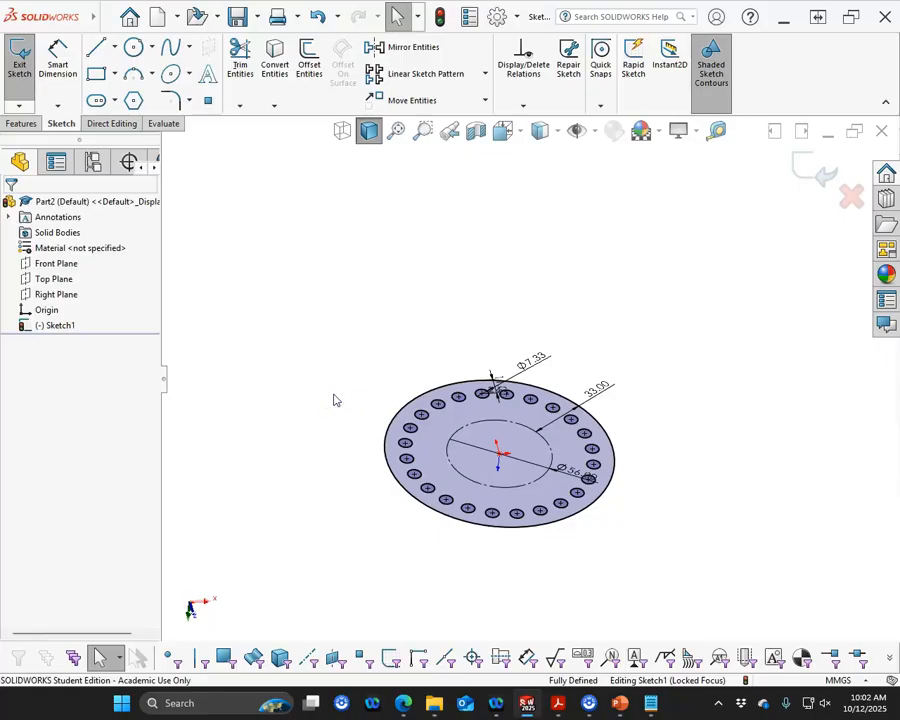
key(ctrl+7)
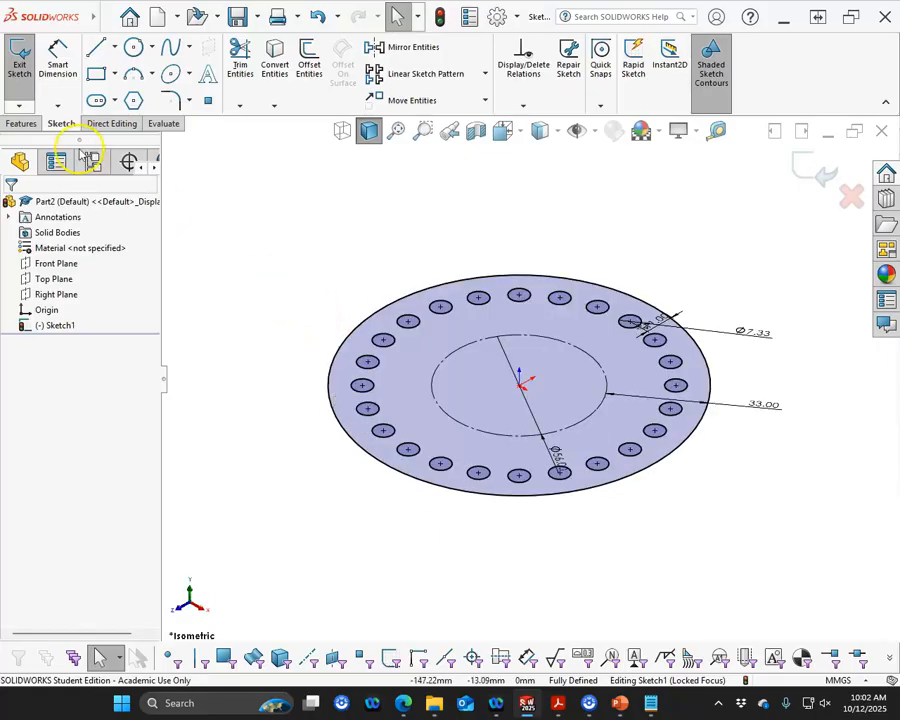
click(21, 123)
click(26, 66)
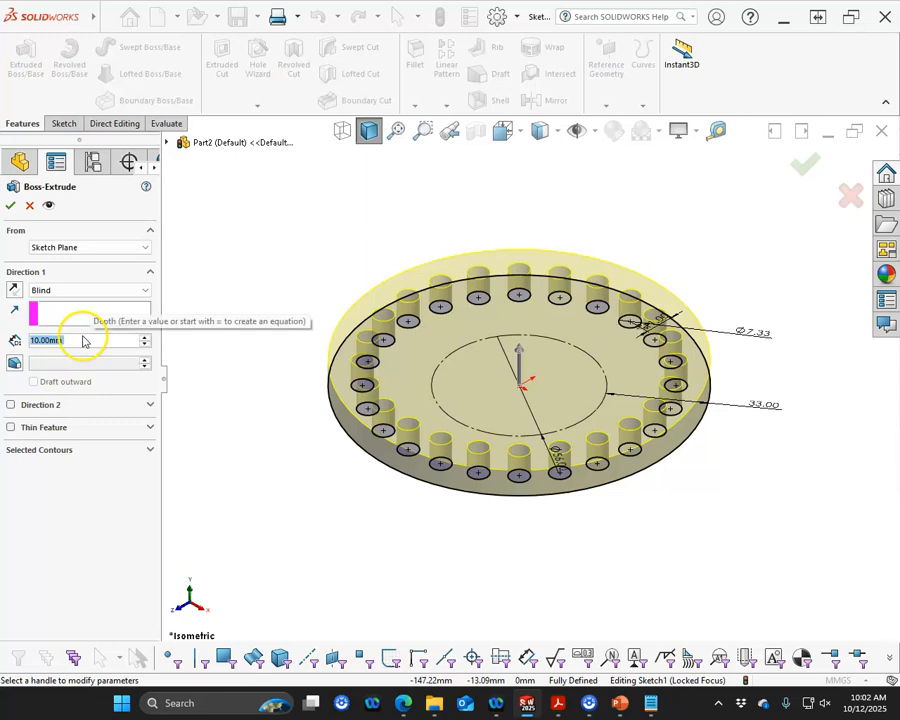
text(11)
click(10, 207)
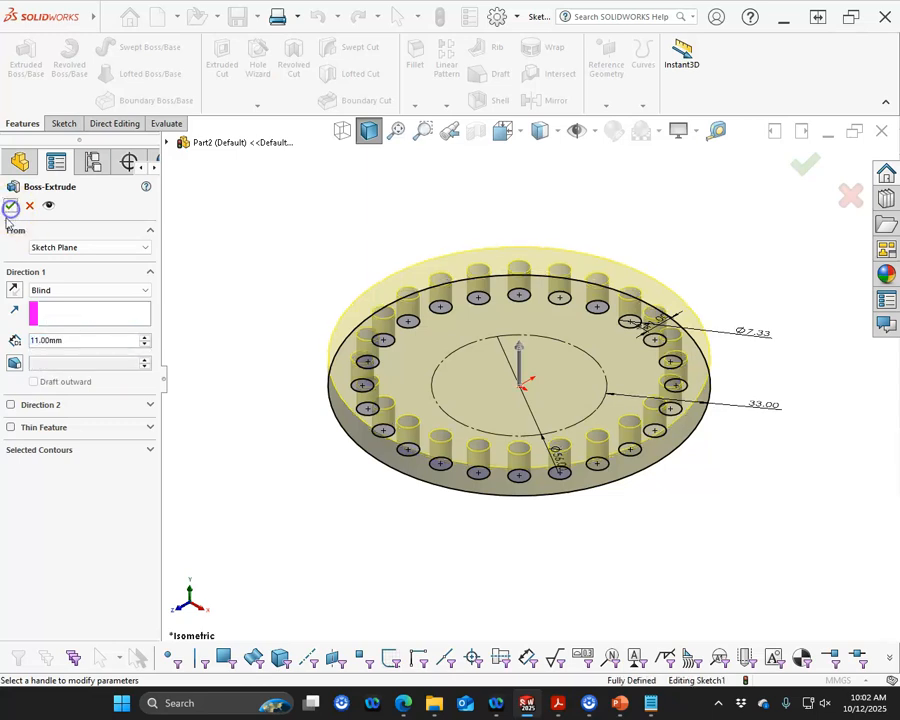
click(11, 206)
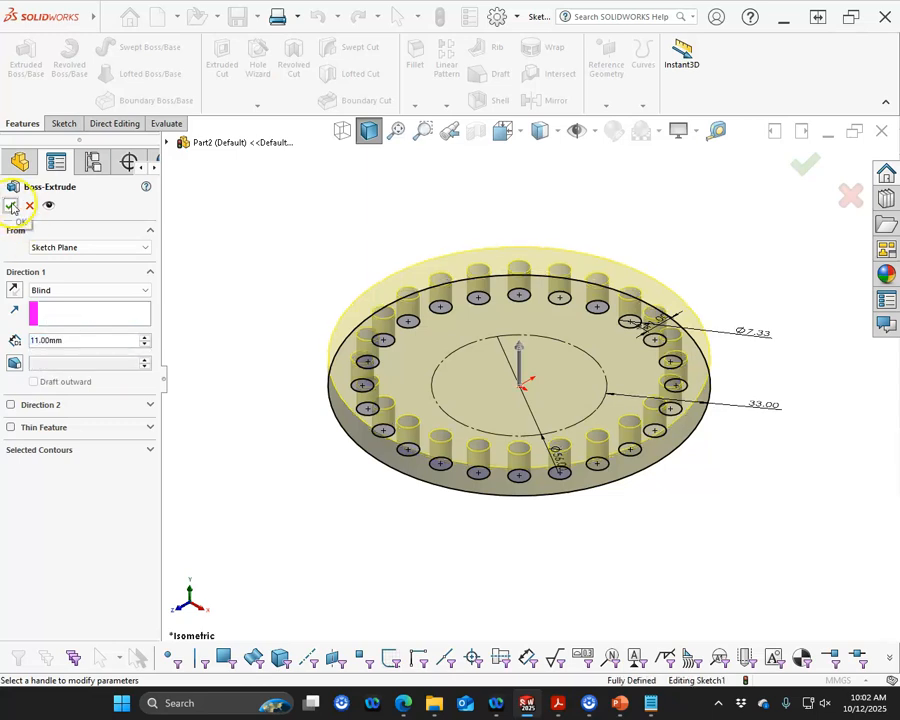
Start a new sketch on the disc's visible flat face
middle_drag(360, 522, 520, 377)
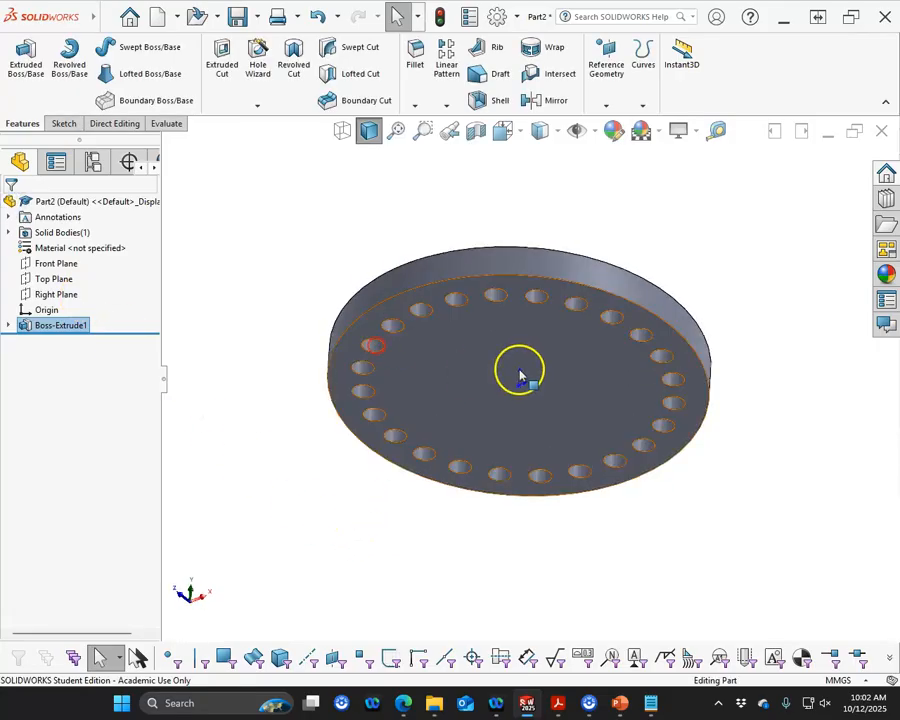
click(520, 377)
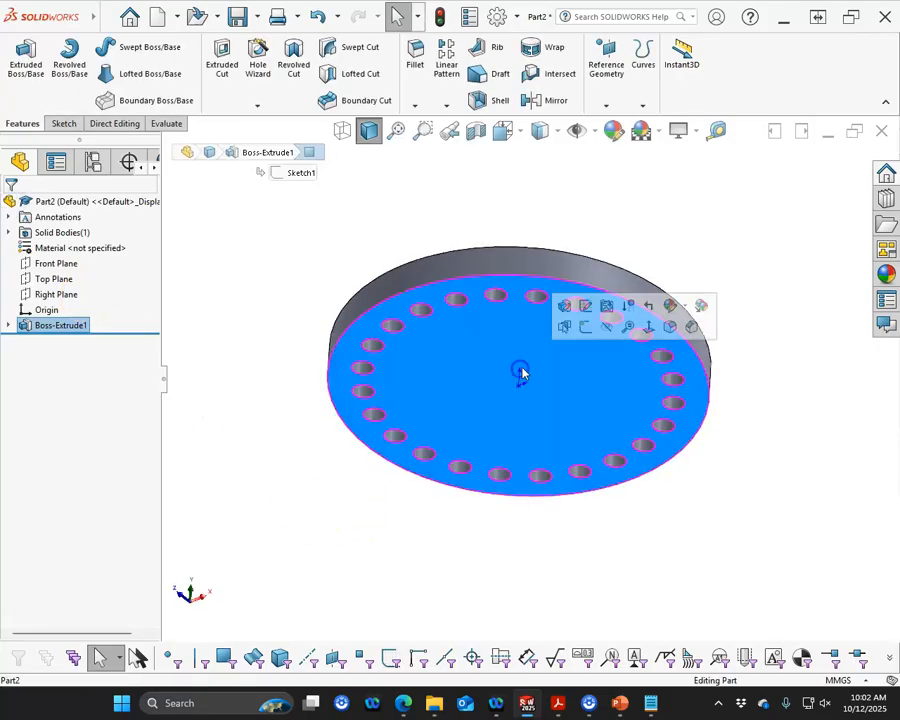
click(587, 328)
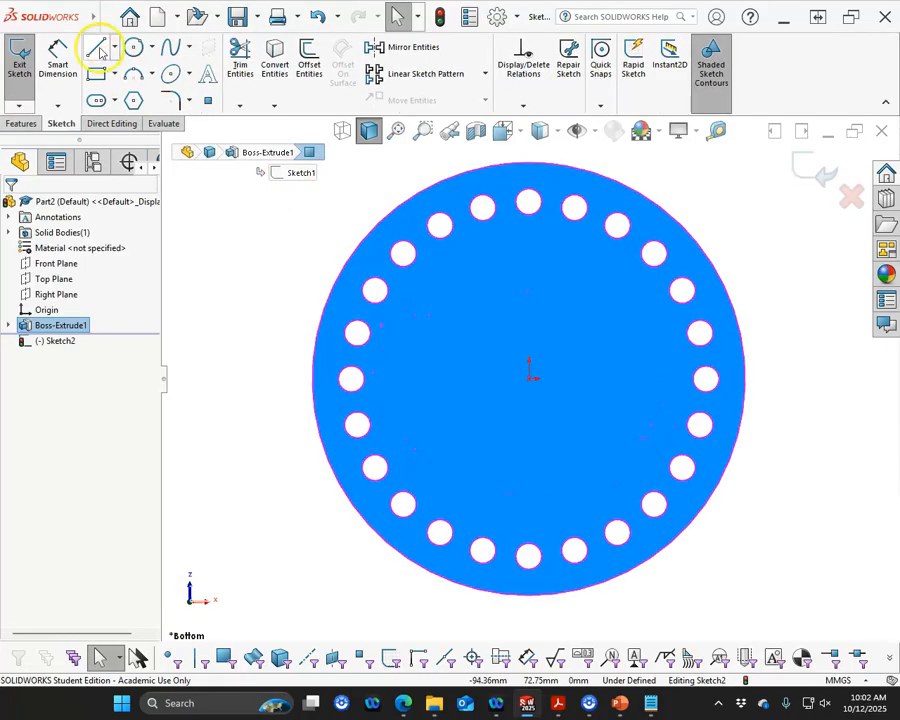
Show Sketch1 and convert its 56 mm construction circle into the new sketch
click(134, 52)
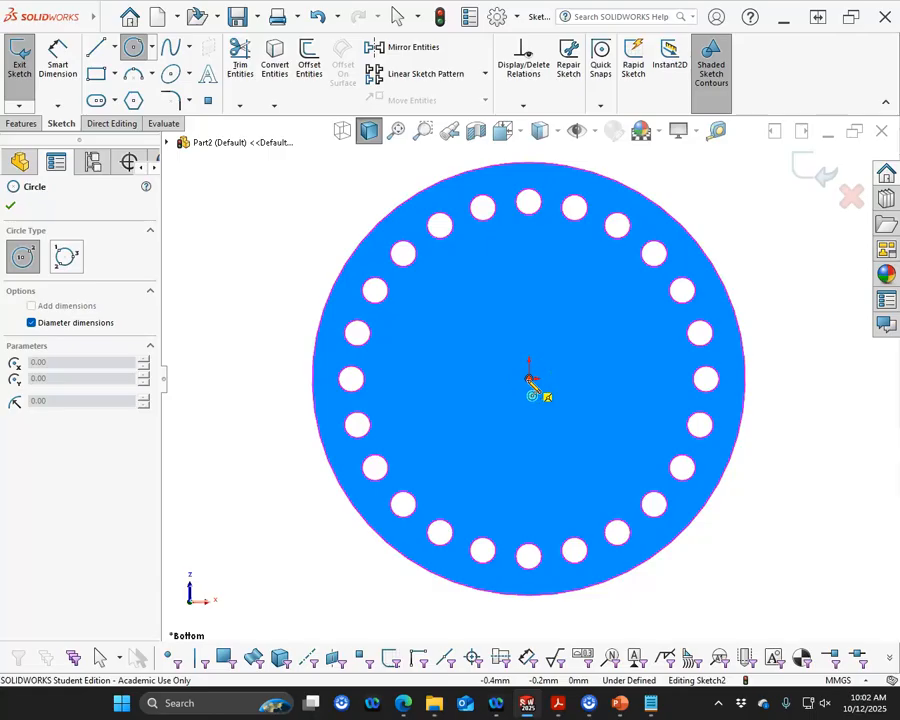
key(Escape)
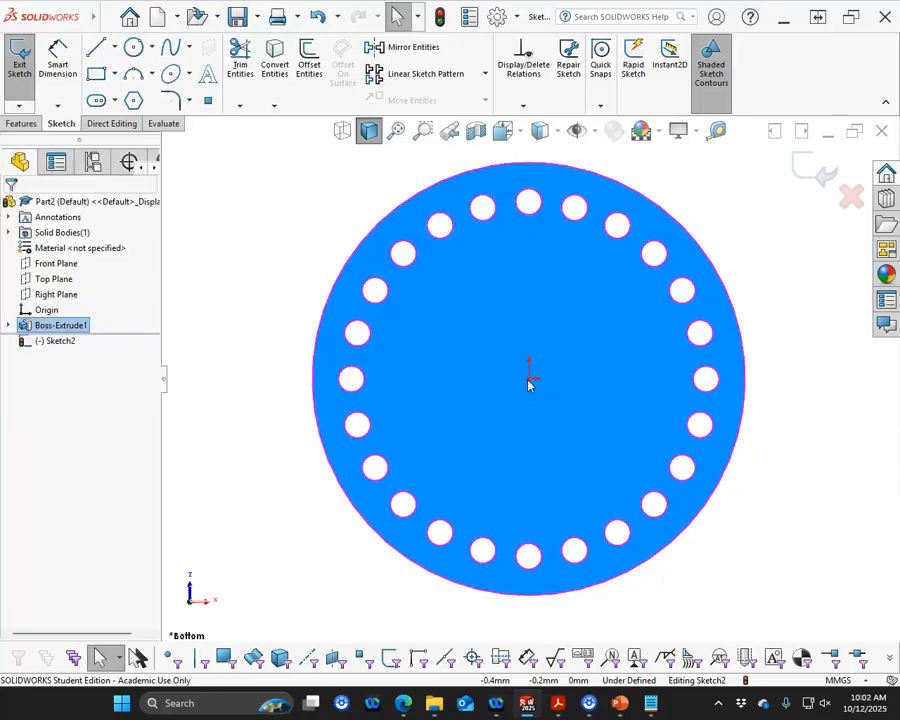
click(10, 326)
mouse_move(58, 341)
mouse_down()
mouse_move(496, 424)
mouse_move(528, 480)
mouse_move(181, 361)
mouse_move(70, 341)
mouse_up()
right_click(68, 341)
click(84, 320)
click(478, 476)
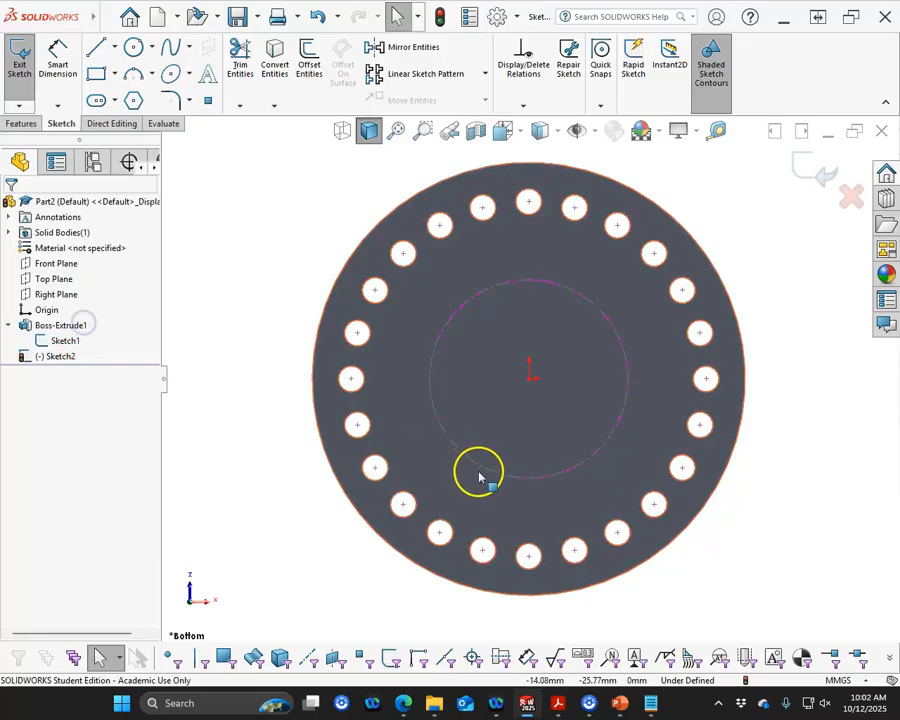
click(428, 410)
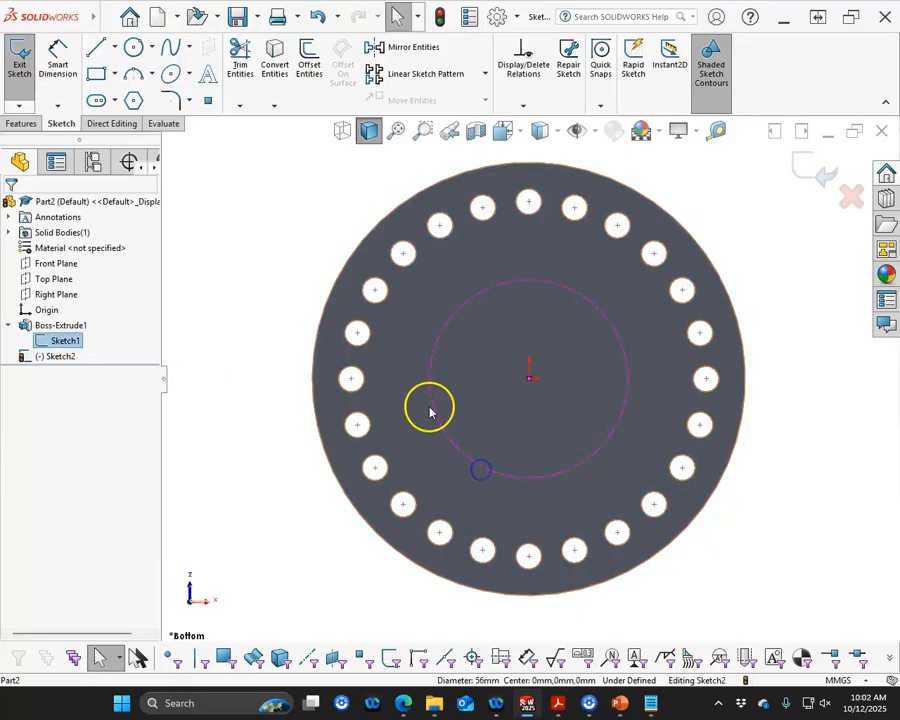
click(274, 60)
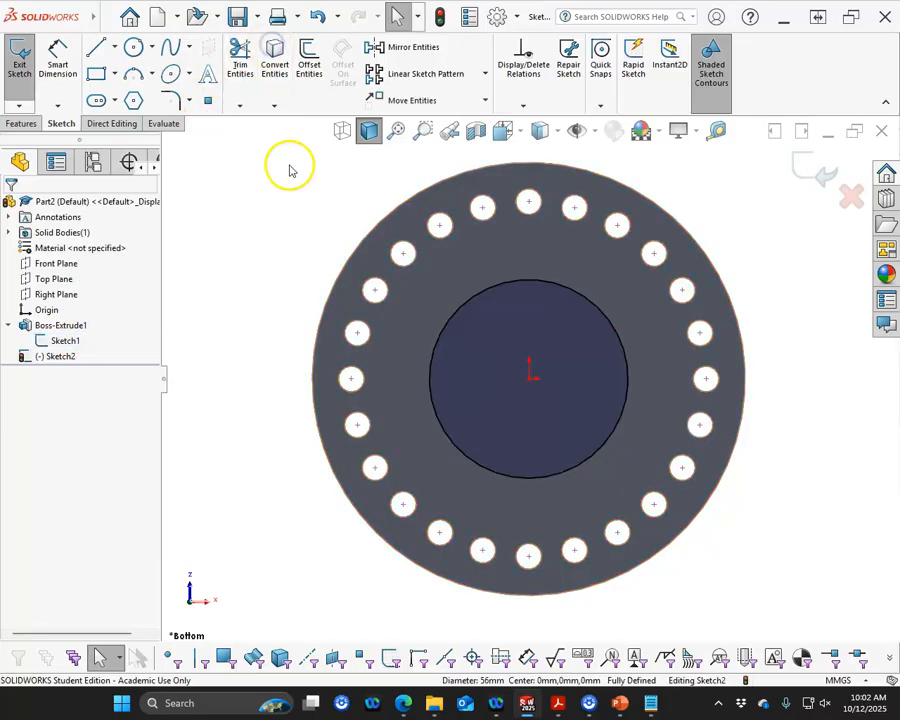
Hide Sketch1 after checking the converted circle
click(473, 300)
click(538, 257)
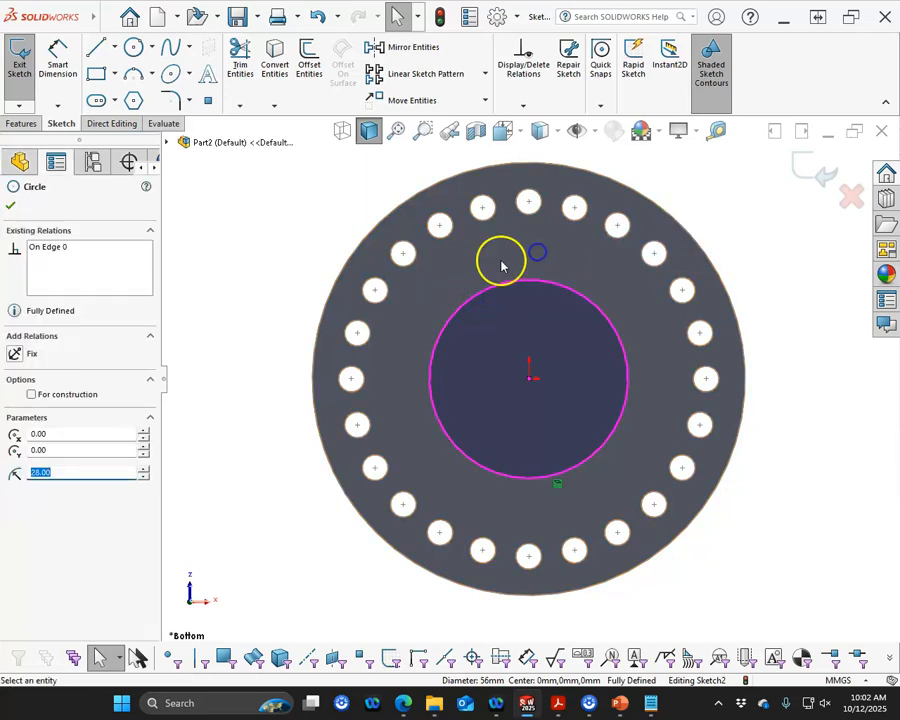
key(Escape)
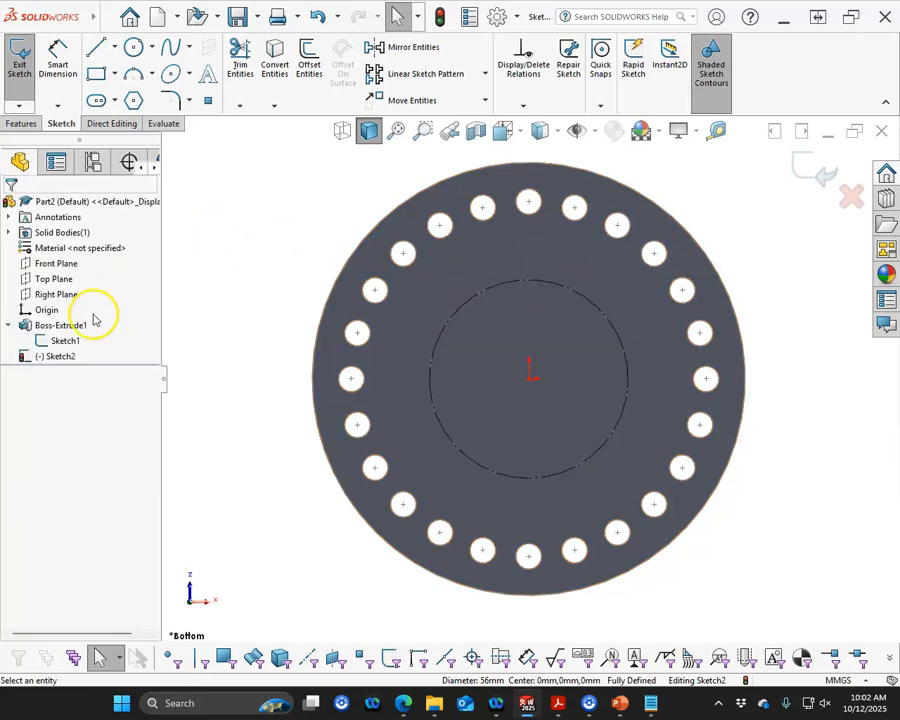
right_click(60, 341)
click(72, 322)
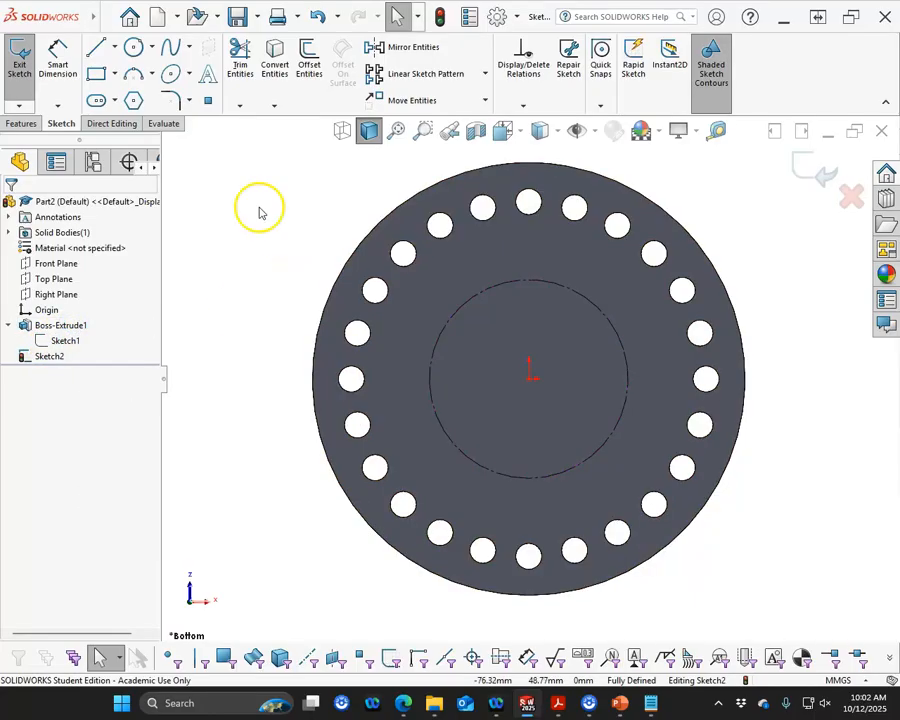
Draw a circle centred on the origin, about 70 mm in diameter
click(133, 47)
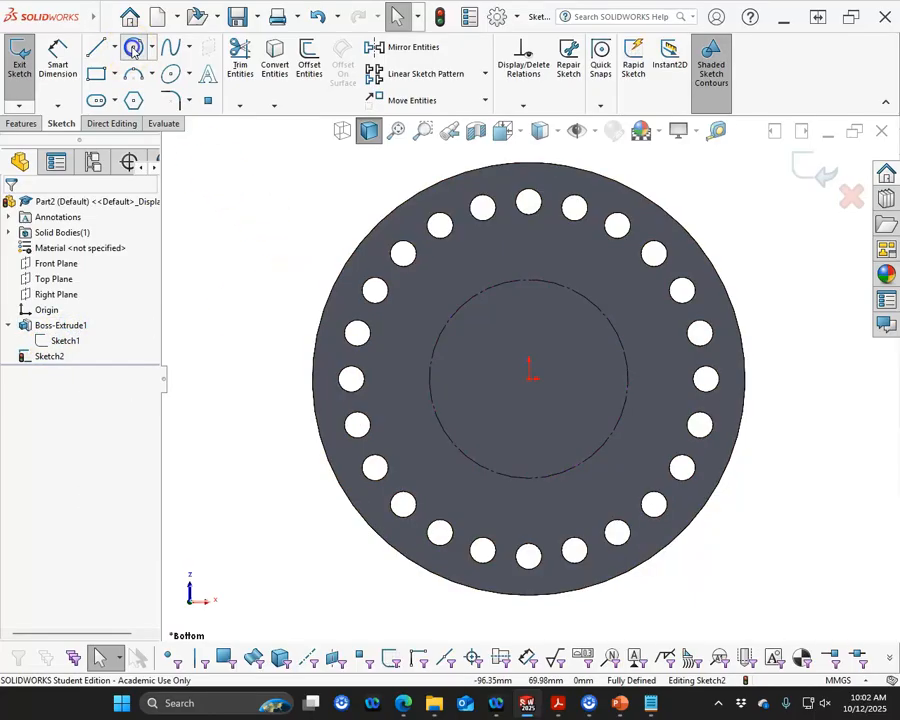
click(531, 380)
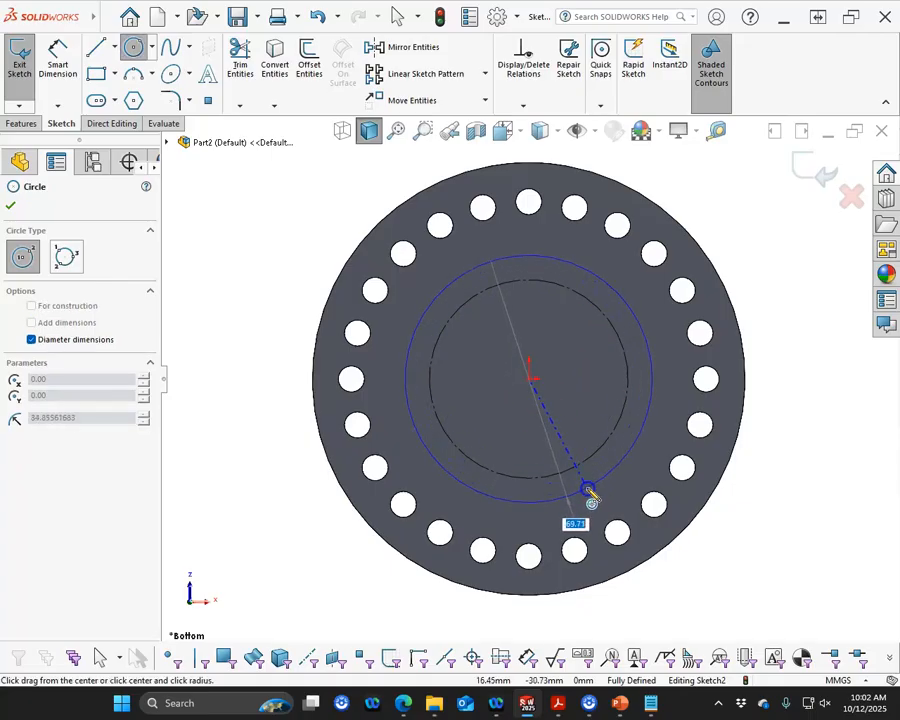
click(590, 492)
right_click(224, 223)
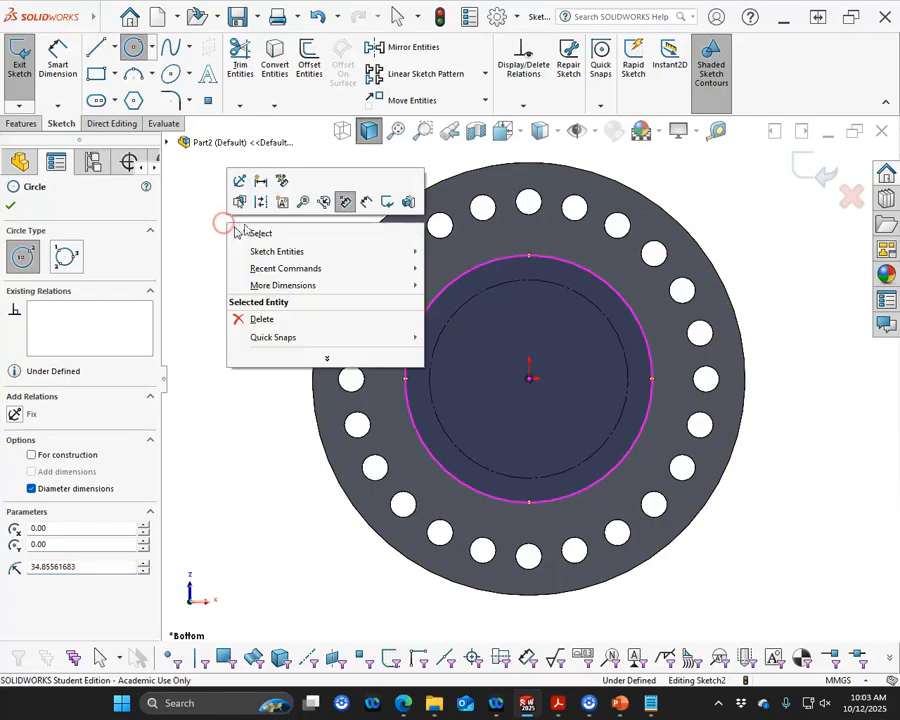
click(255, 232)
Dimension the radial gap between the converted circle and the new circle and set it to 11 mm
click(60, 64)
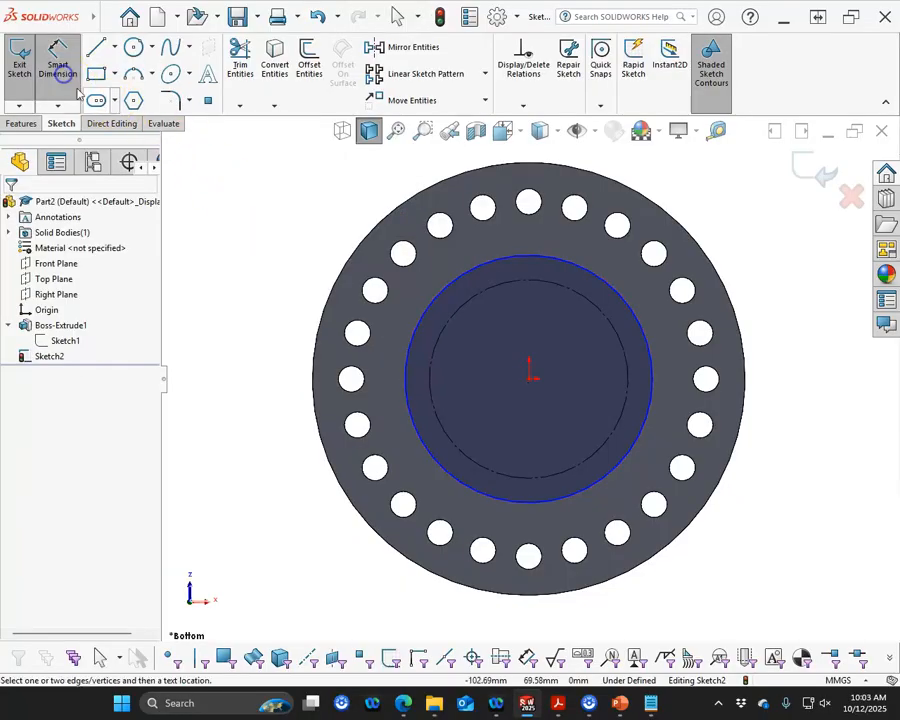
click(630, 360)
click(650, 353)
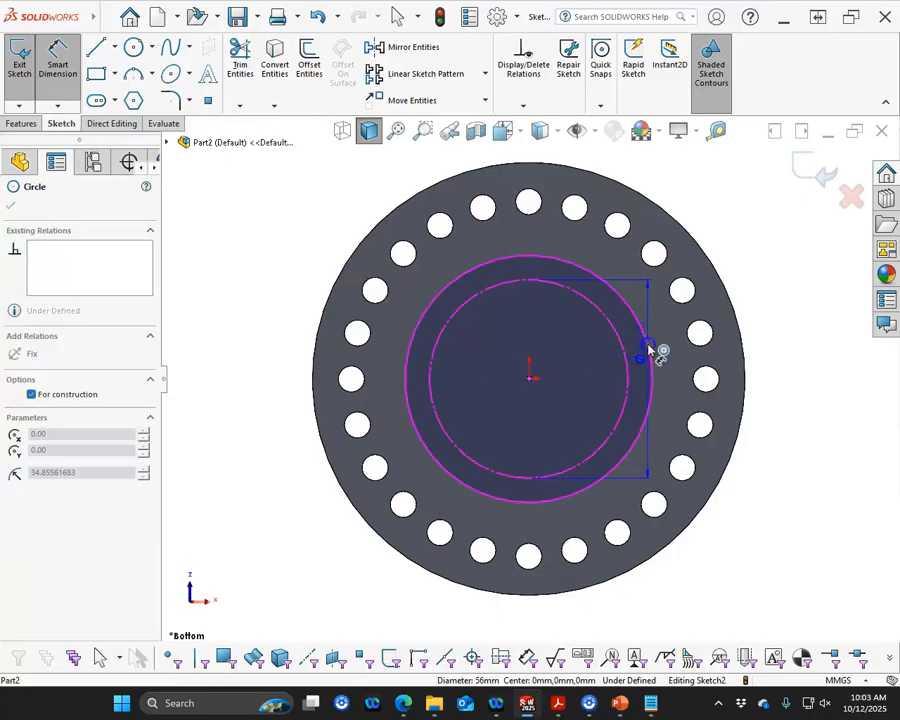
click(762, 290)
text(11)
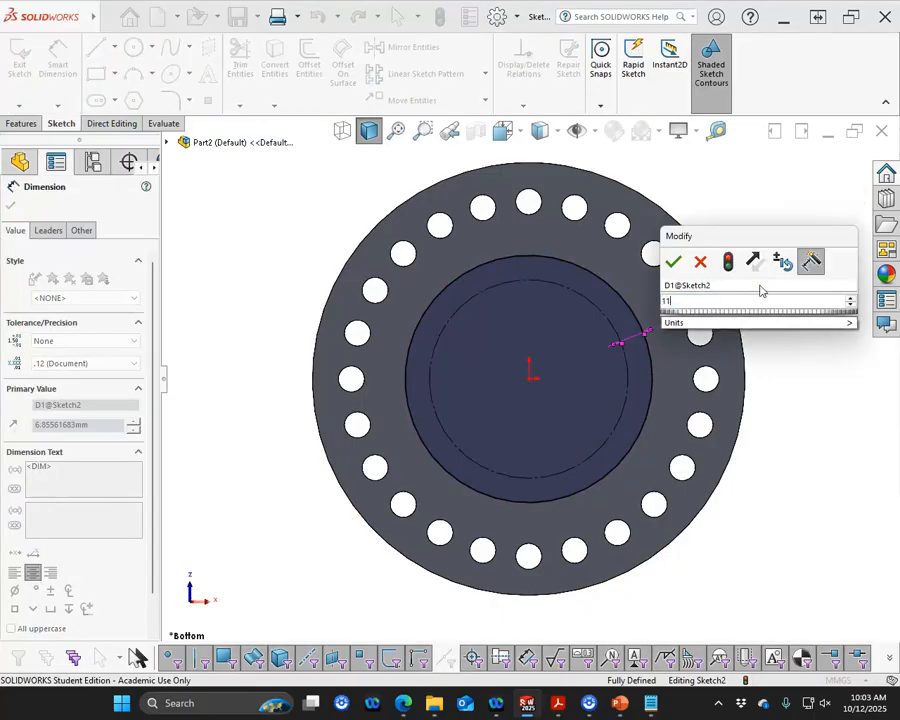
key(Return)
scroll(446, 311, down, 4)
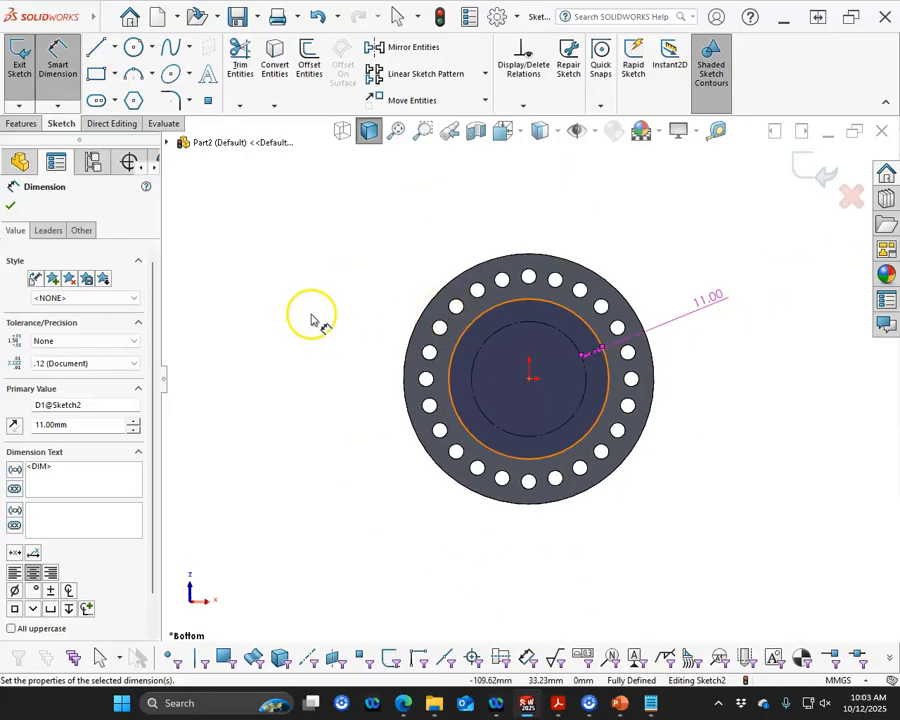
click(304, 313)
key(ctrl+7)
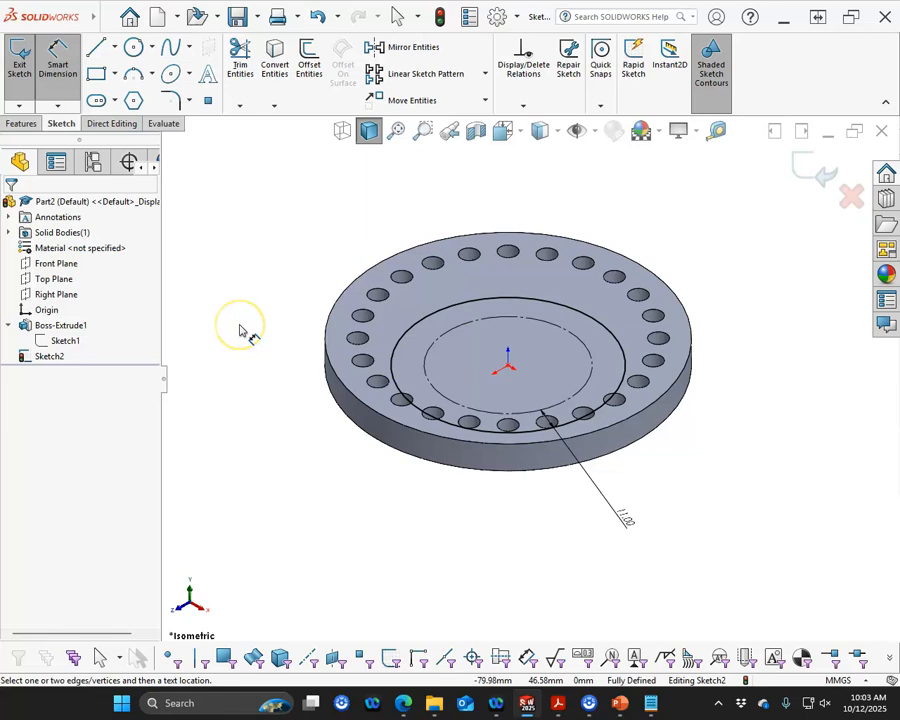
key(ctrl+8)
scroll(362, 368, up, 5)
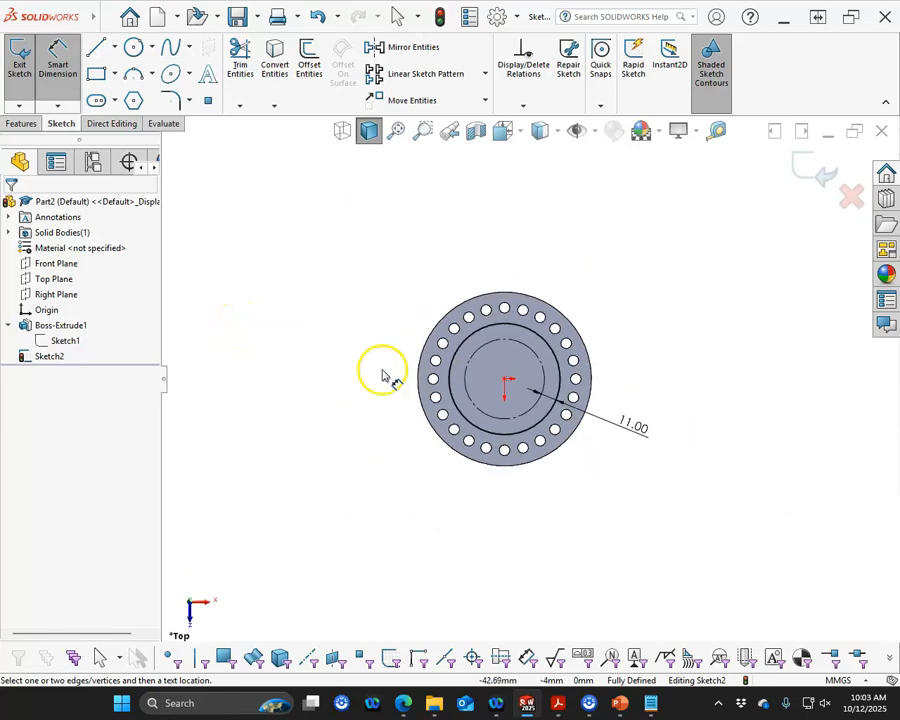
Draw a vertical infinite-length construction centerline to the left of the flange
scroll(336, 390, down, 1)
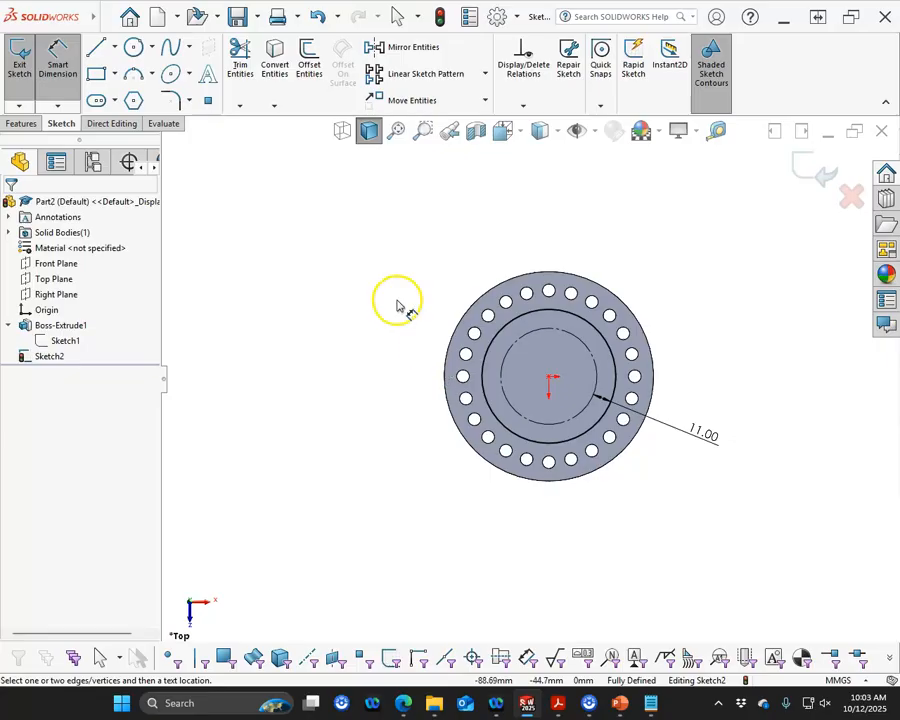
click(115, 47)
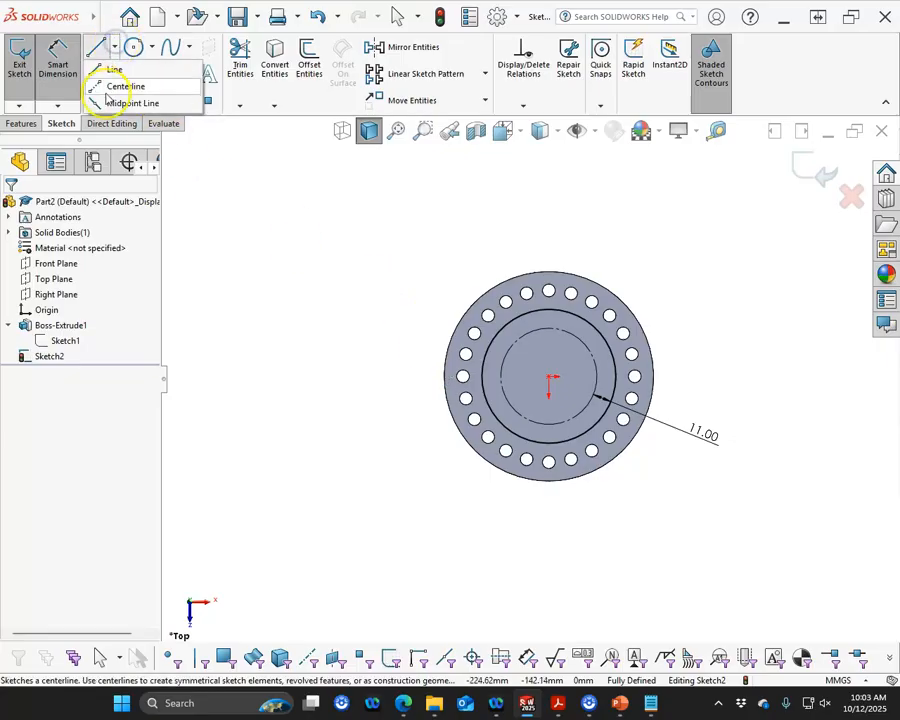
click(124, 87)
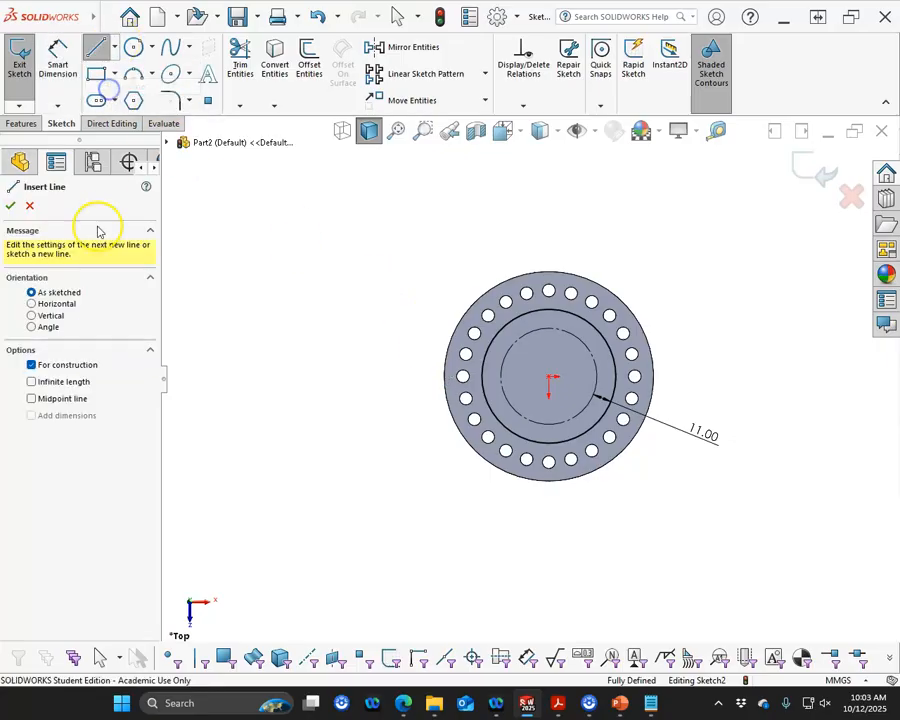
click(40, 315)
click(60, 381)
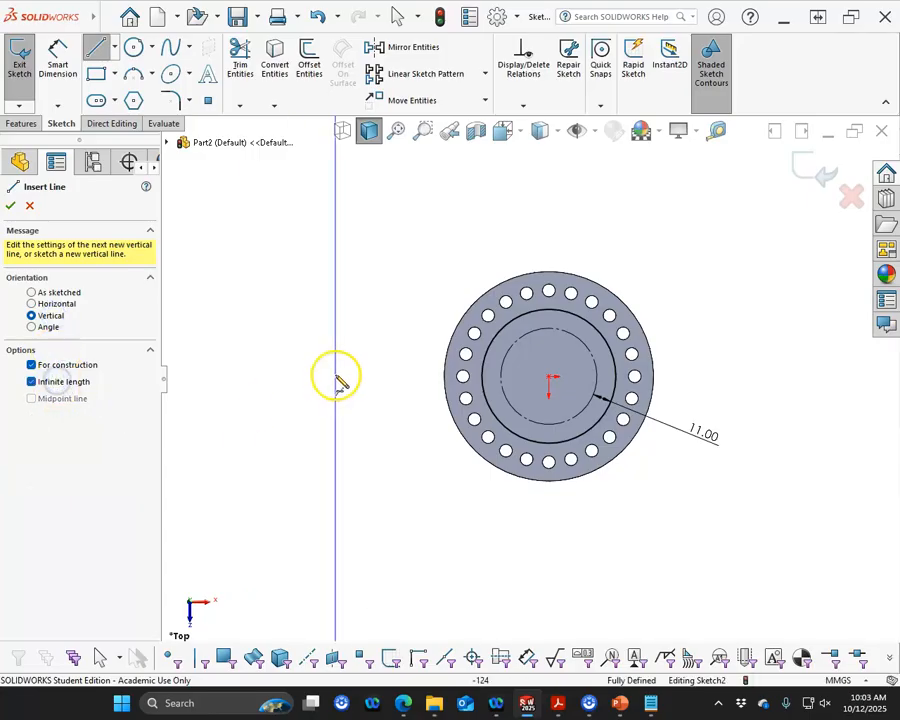
click(341, 378)
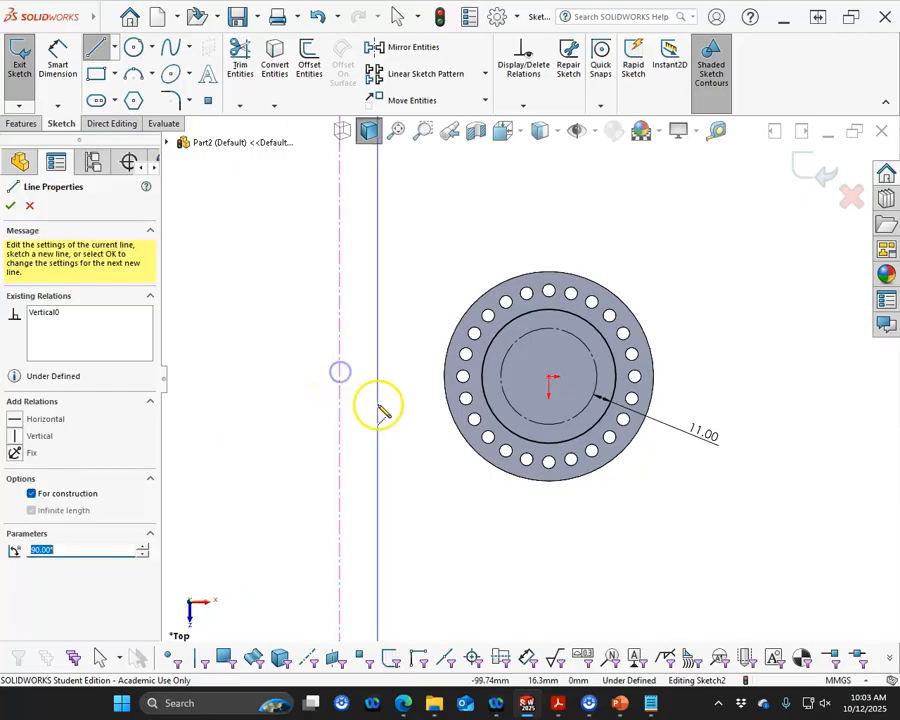
click(9, 205)
Dimension the distance from the centerline to the ring's outer circle and set it to 78 mm
click(56, 52)
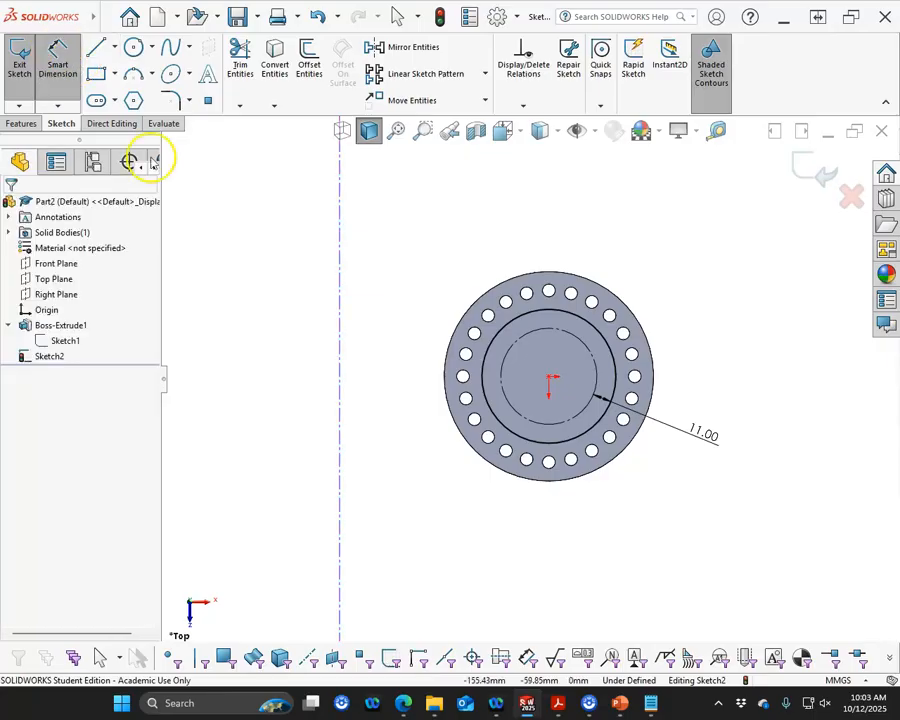
click(342, 392)
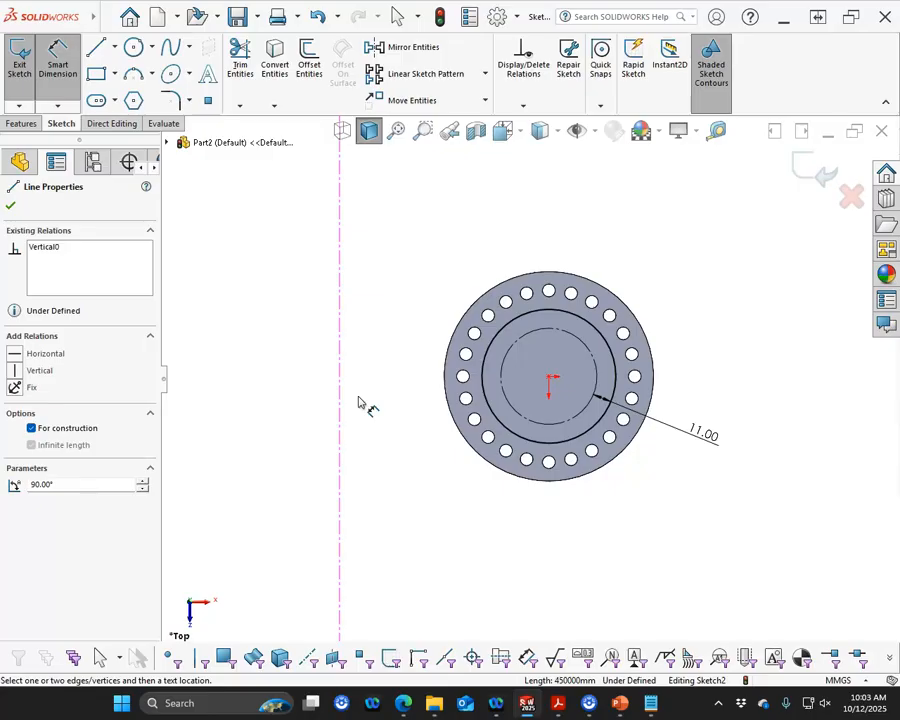
click(486, 388)
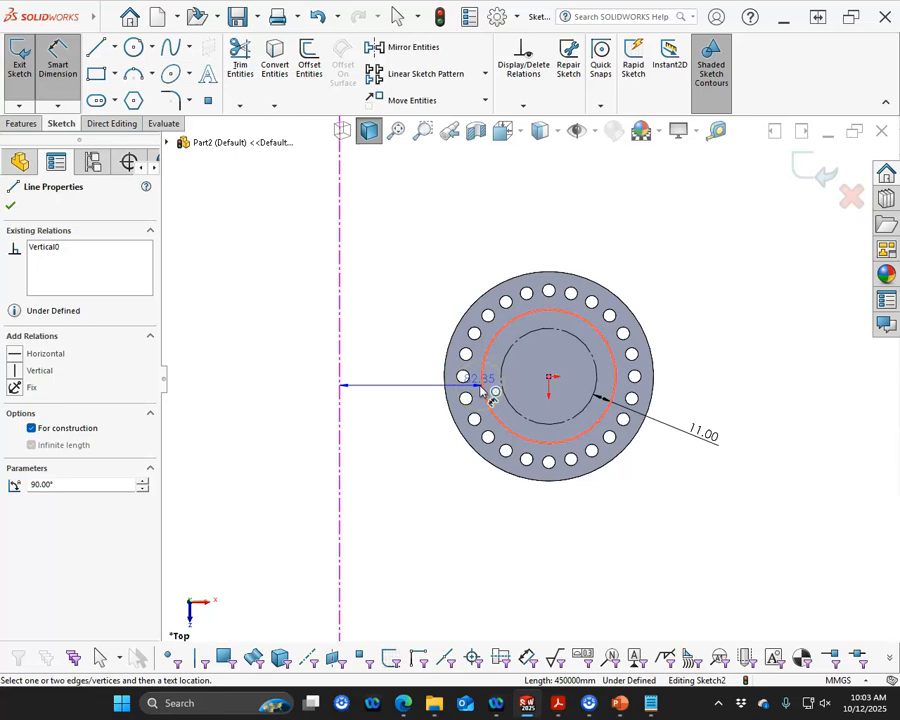
click(479, 380)
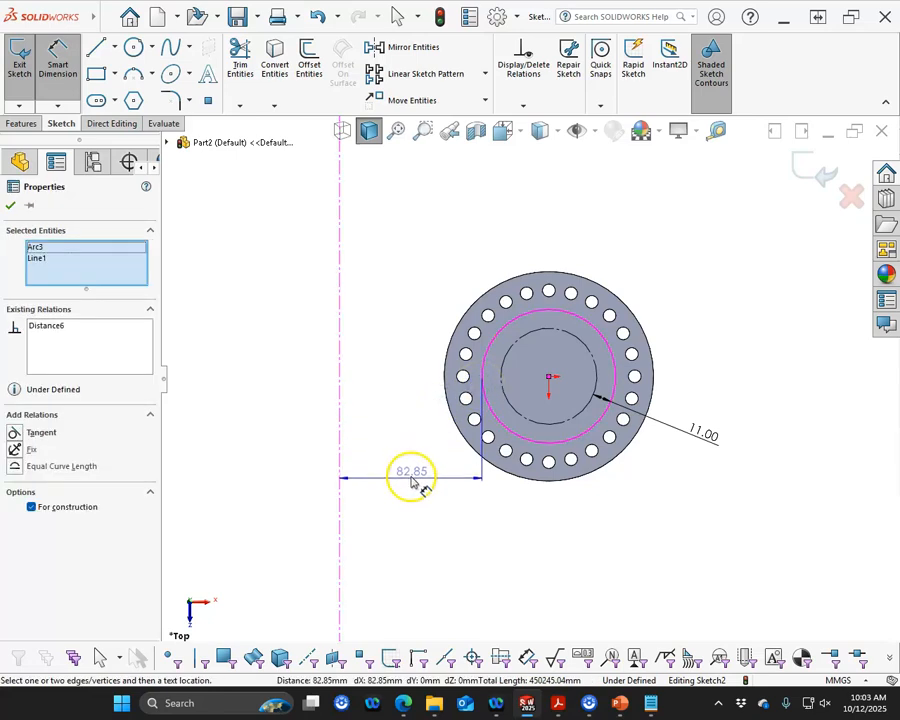
click(417, 486)
text(78)
key(Return)
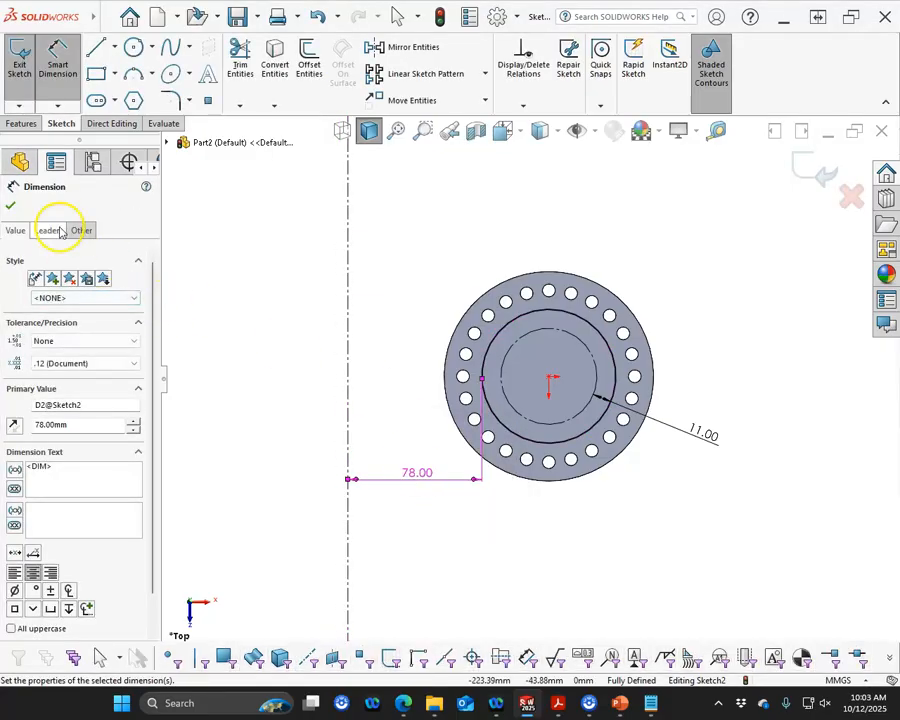
click(50, 230)
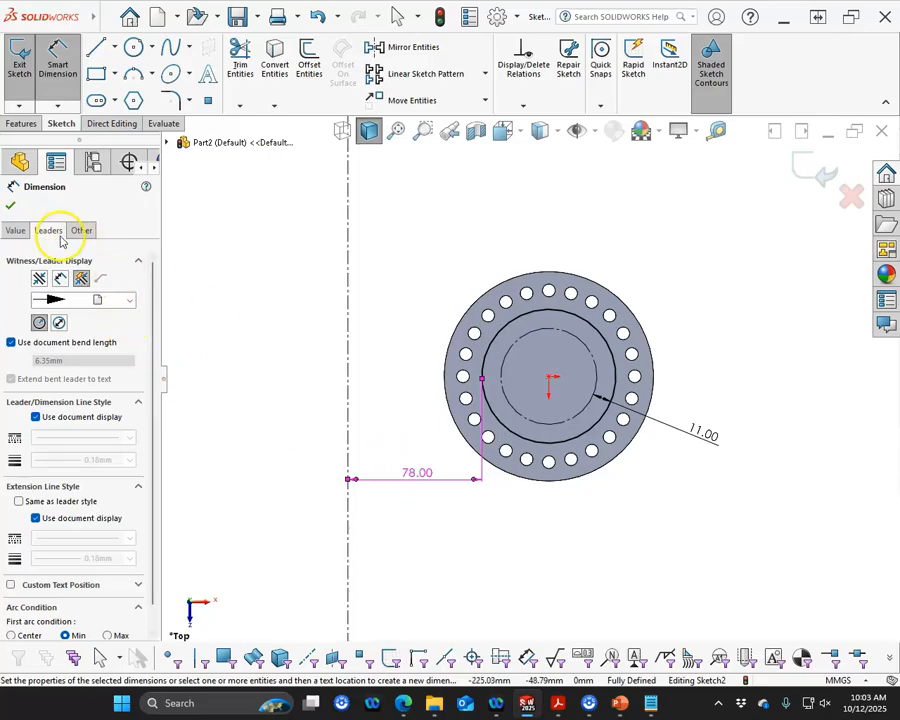
drag(157, 392, 155, 460)
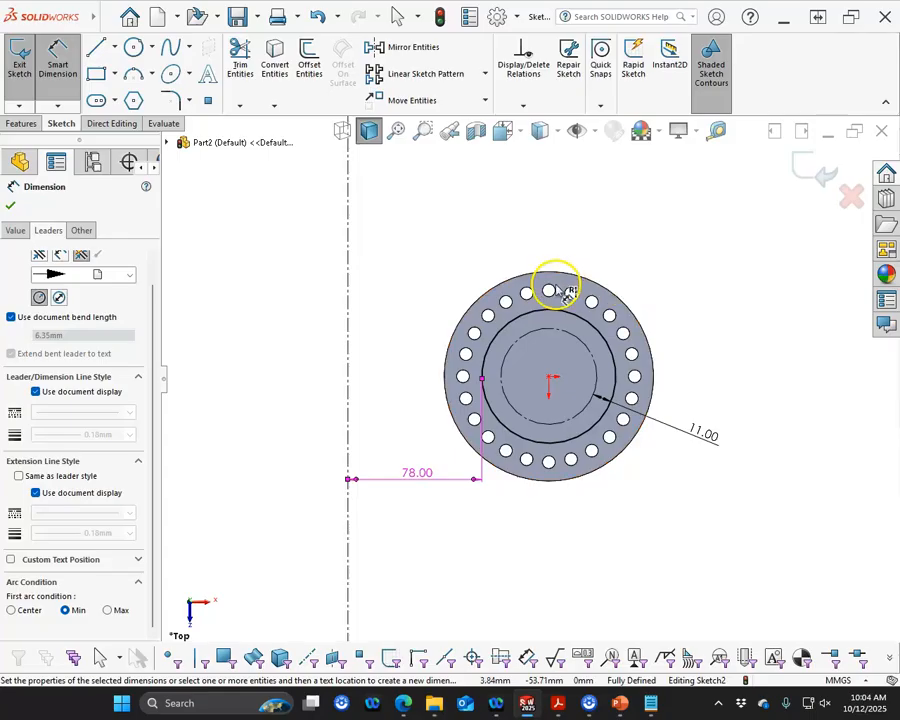
click(12, 205)
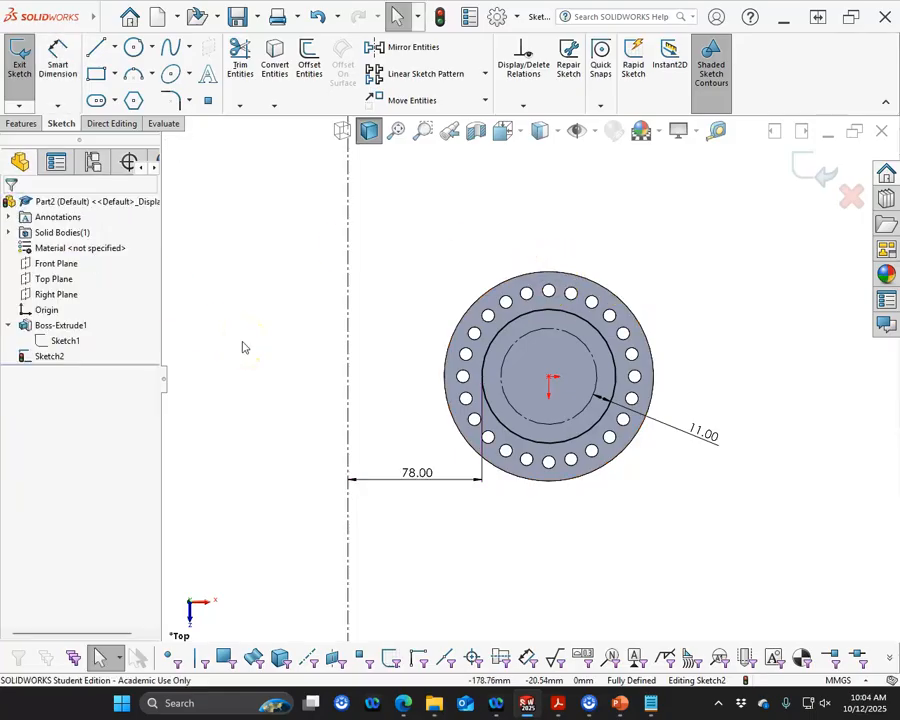
Revolve the ring sketch 38 degrees about the centerline with Revolved Boss/Base
key(ctrl+7)
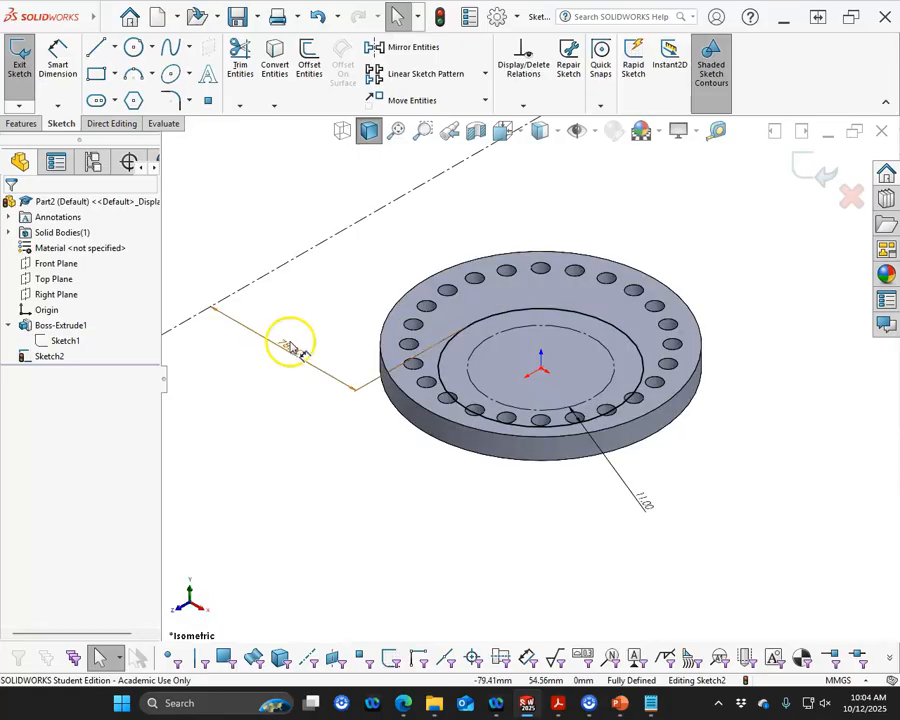
click(22, 123)
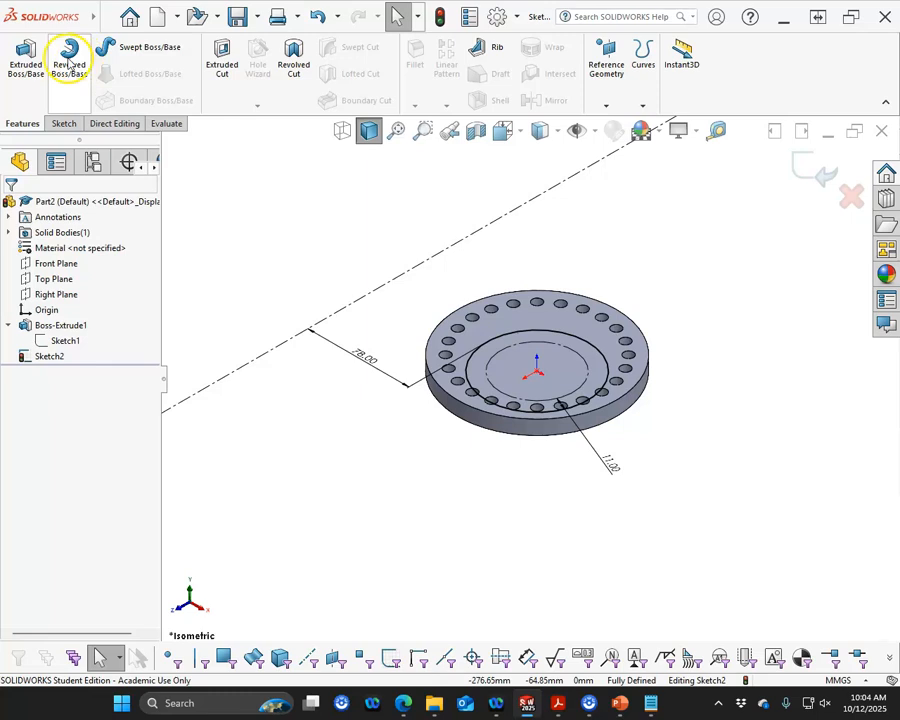
click(68, 62)
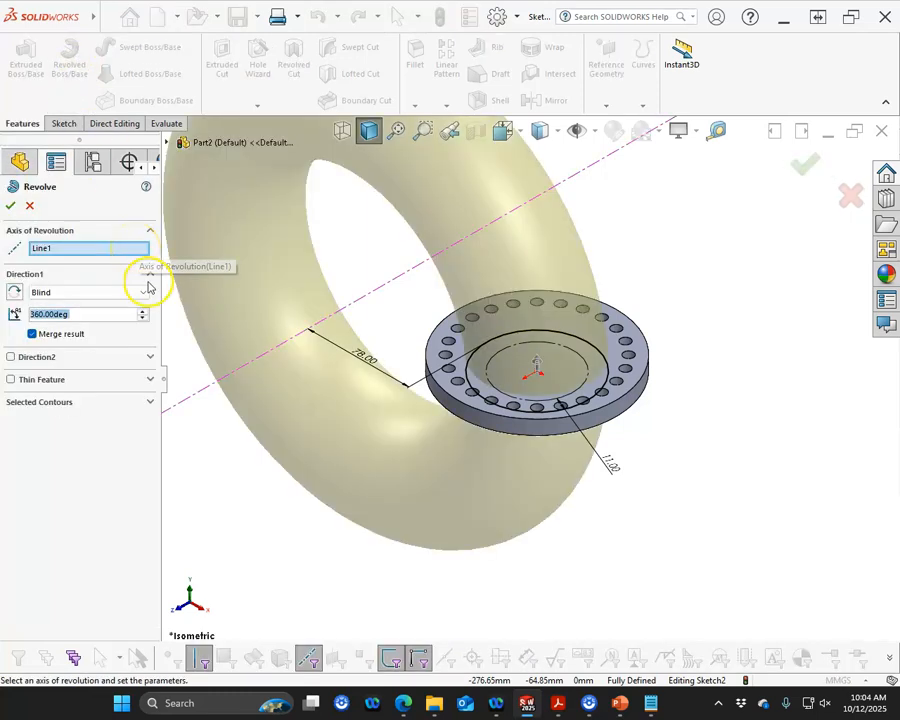
text(38)
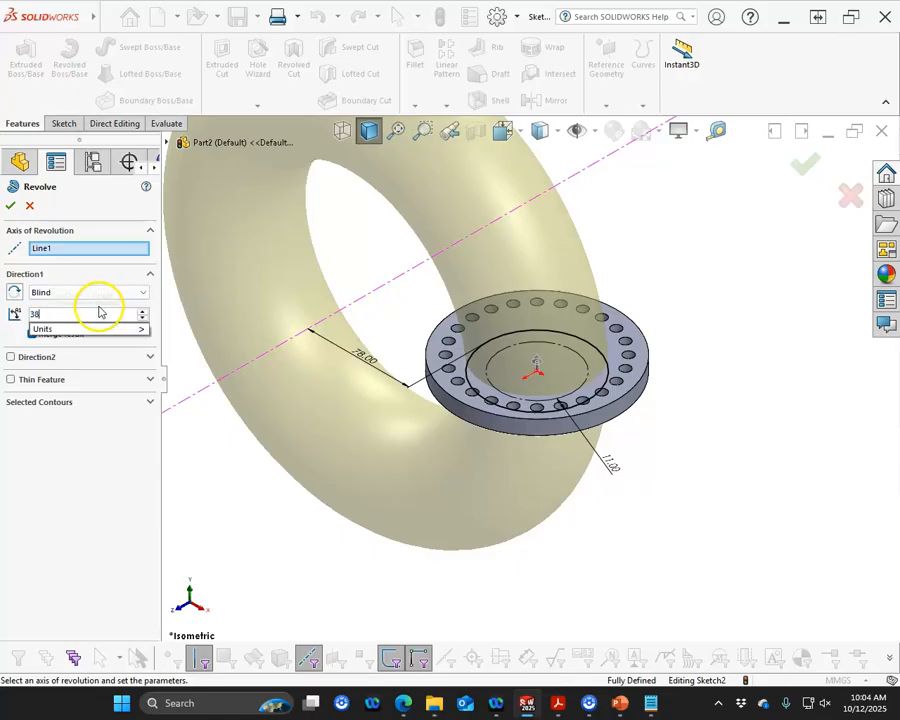
key(Return)
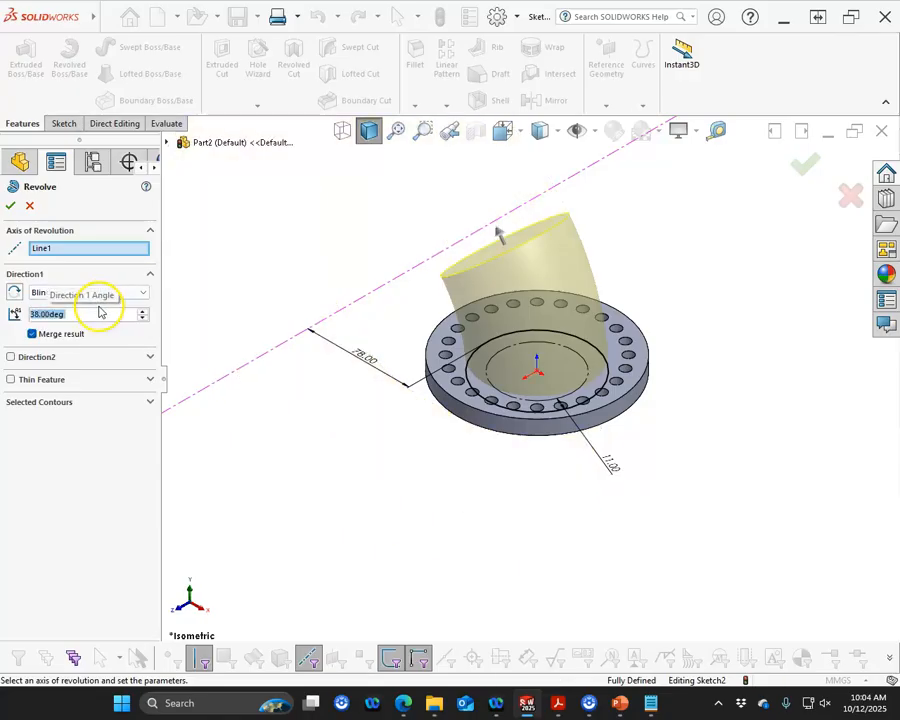
click(11, 206)
Open a new sketch on the end face of the revolved body
mouse_move(247, 279)
middle_down()
mouse_move(301, 227)
mouse_move(368, 210)
mouse_move(368, 325)
middle_up()
click(492, 300)
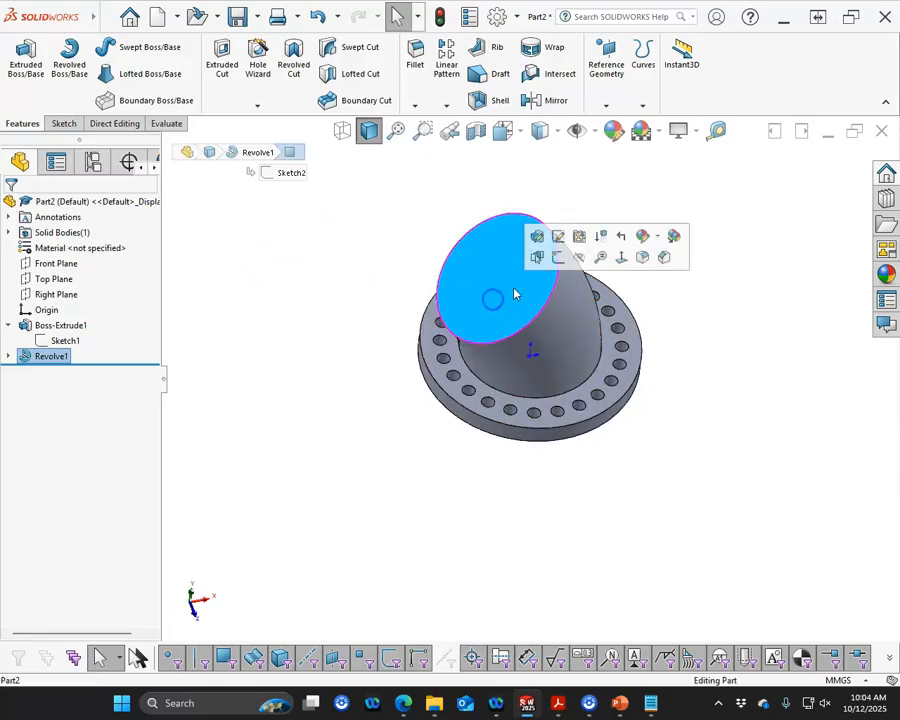
click(558, 258)
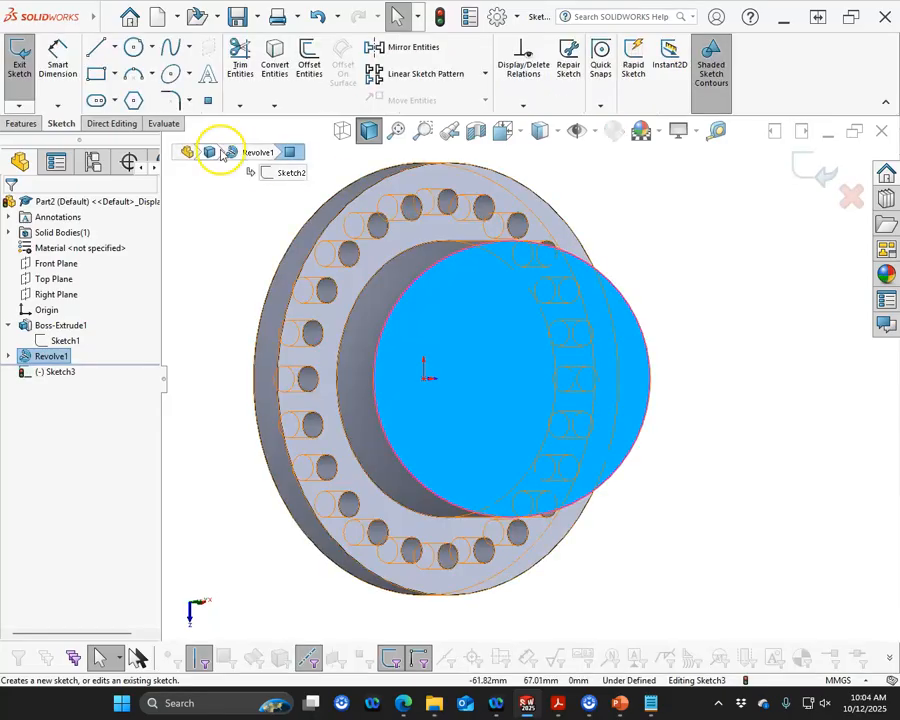
Draw a circle centred on the end face, about 116 mm in diameter
click(133, 47)
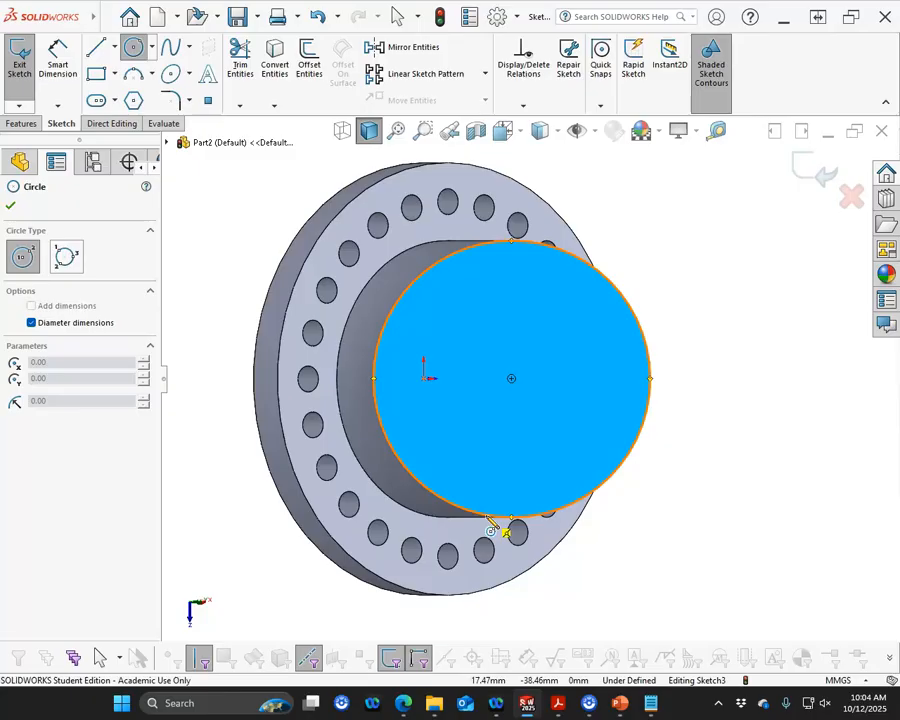
click(511, 378)
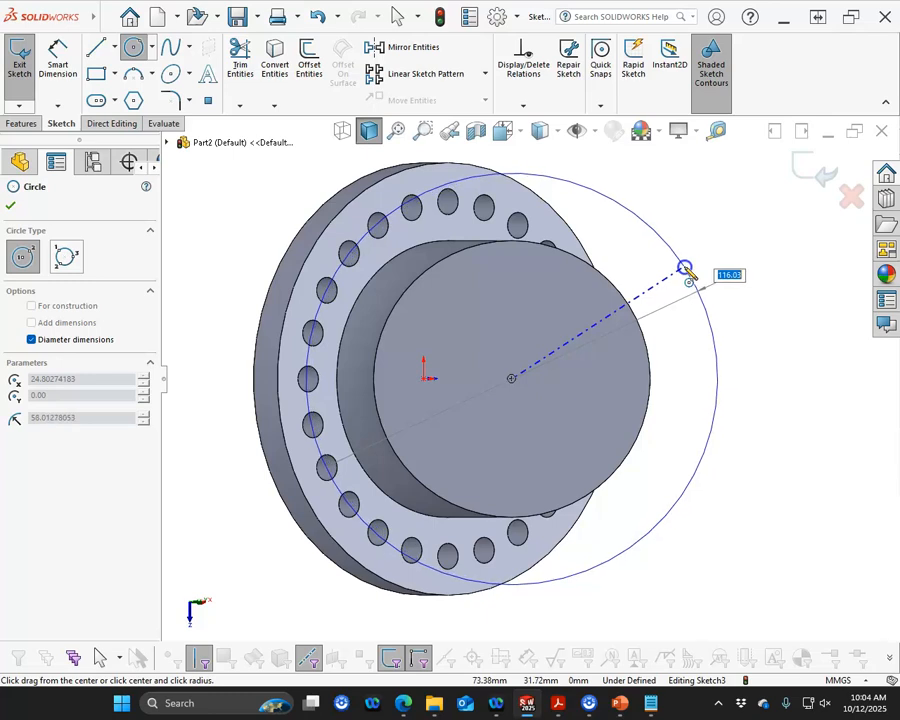
click(684, 268)
right_click(633, 171)
click(694, 176)
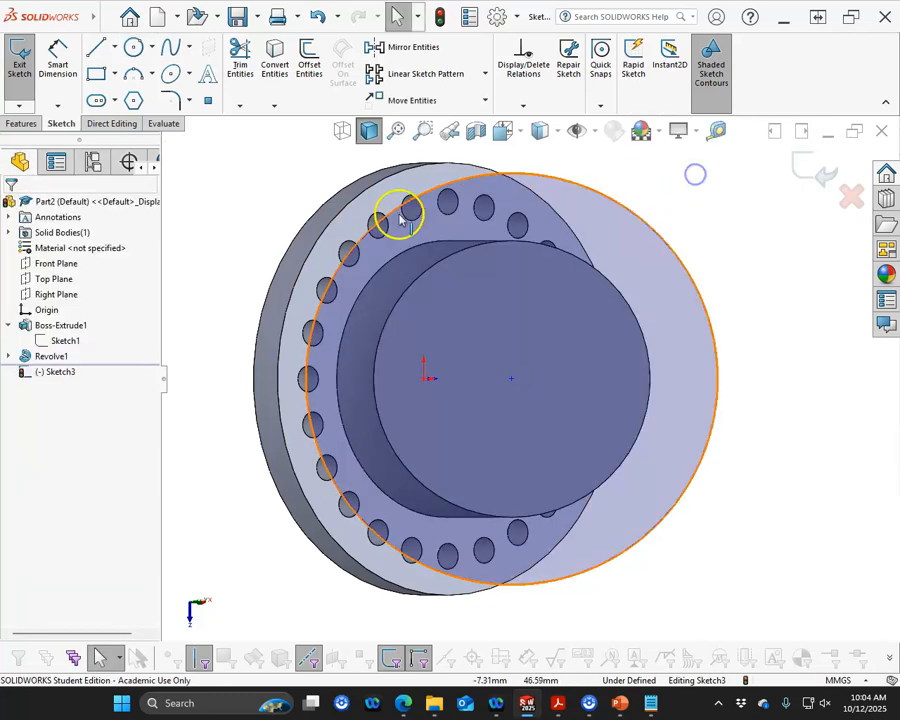
click(330, 200)
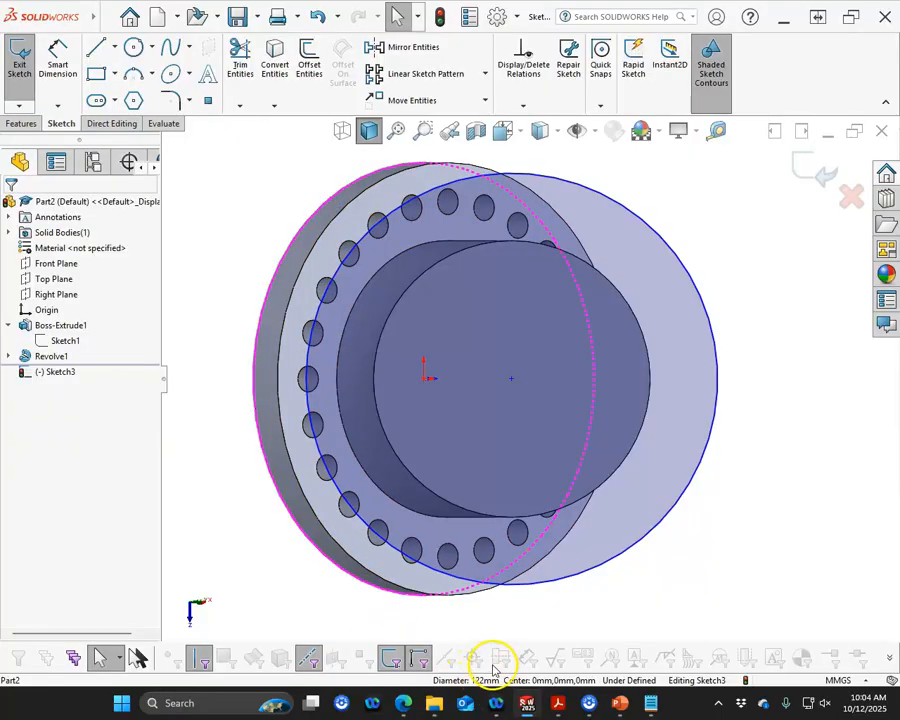
Dimension the new circle's diameter and set it to 122 mm
click(58, 56)
click(700, 289)
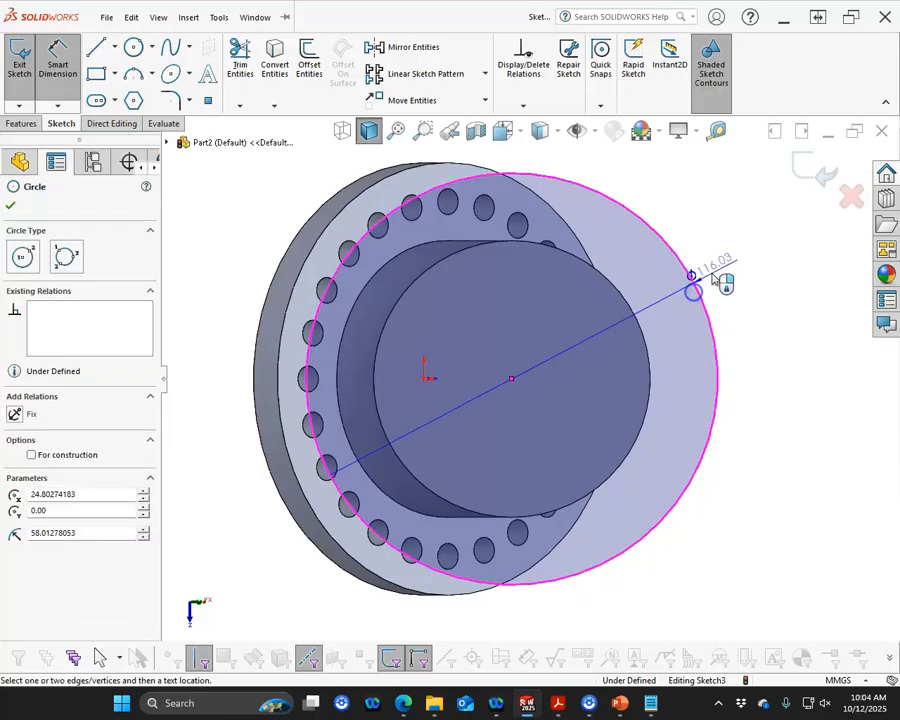
click(720, 269)
text(122)
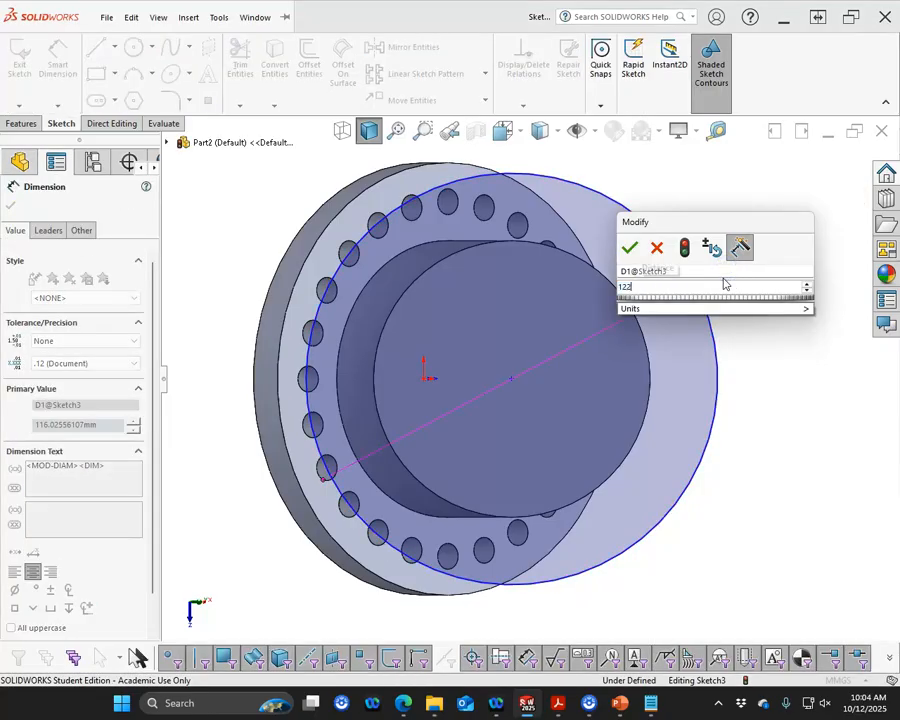
key(Return)
Make the 122 mm circle concentric with the end face's circular edge
right_click(668, 186)
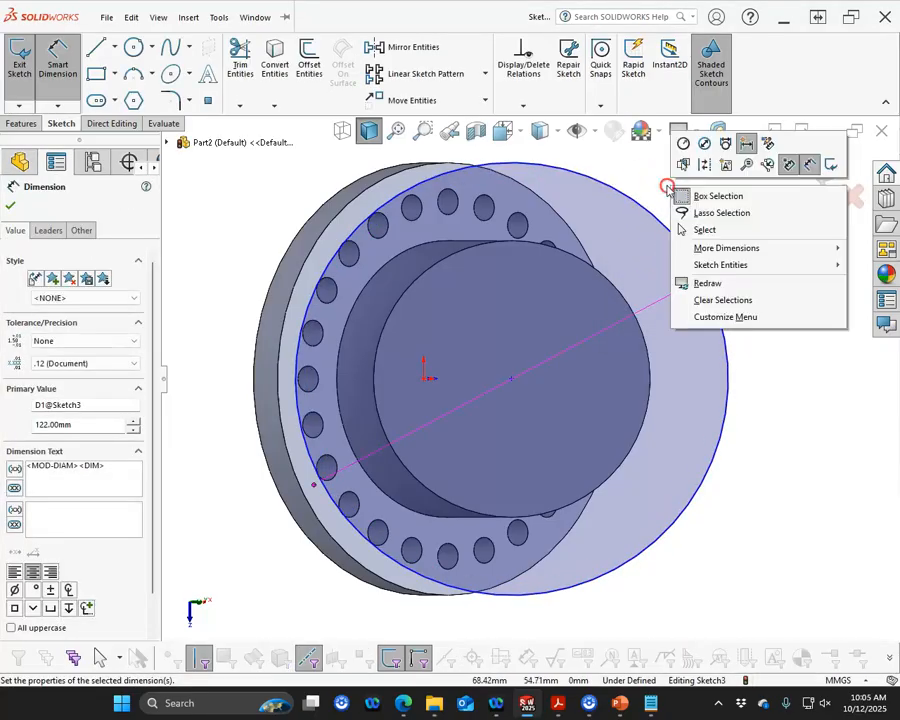
click(705, 230)
mouse_move(512, 378)
mouse_down()
mouse_move(550, 370)
mouse_move(489, 478)
mouse_move(502, 516)
mouse_move(481, 516)
mouse_move(500, 472)
mouse_move(514, 381)
mouse_up()
click(237, 269)
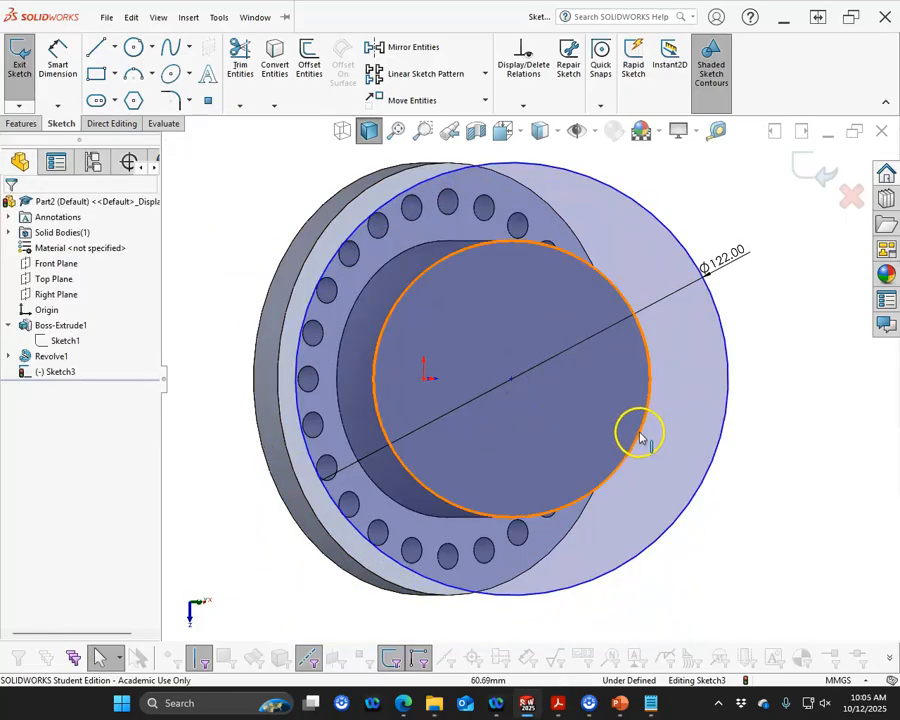
click(643, 340)
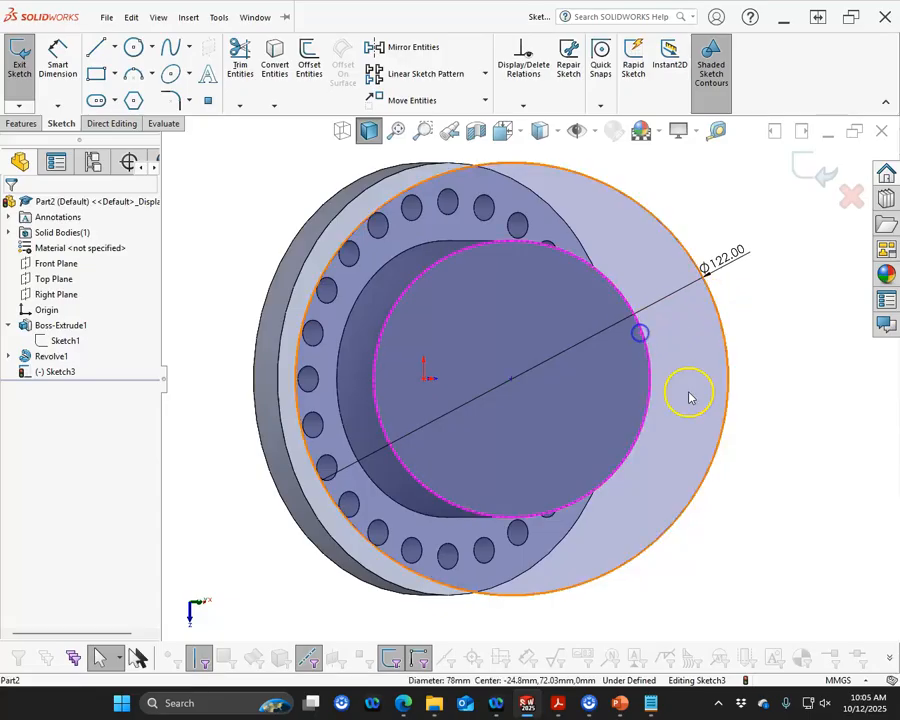
ctrl+click(722, 437)
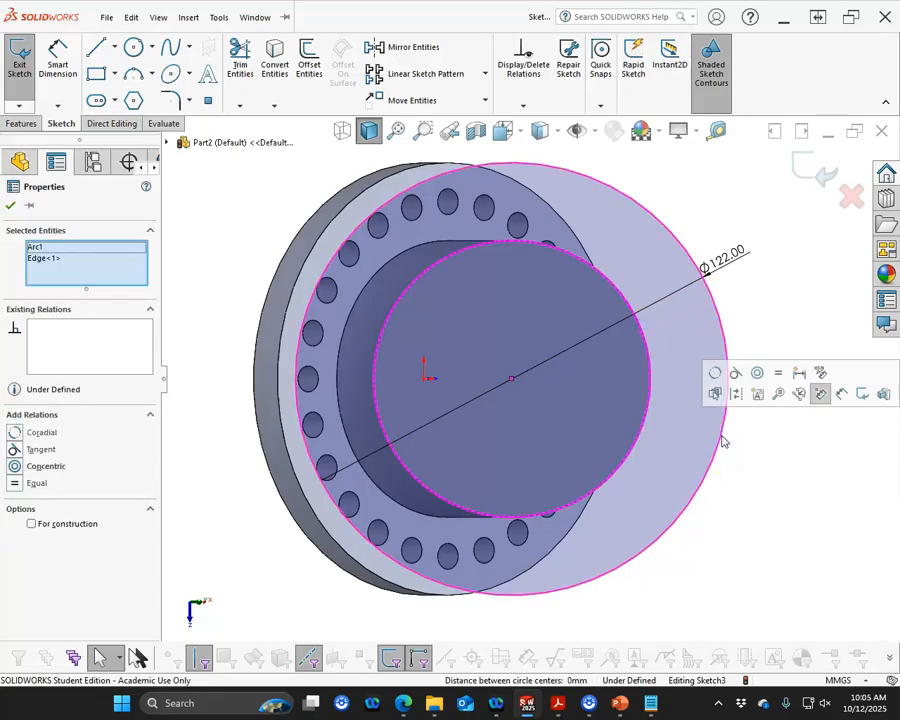
click(756, 375)
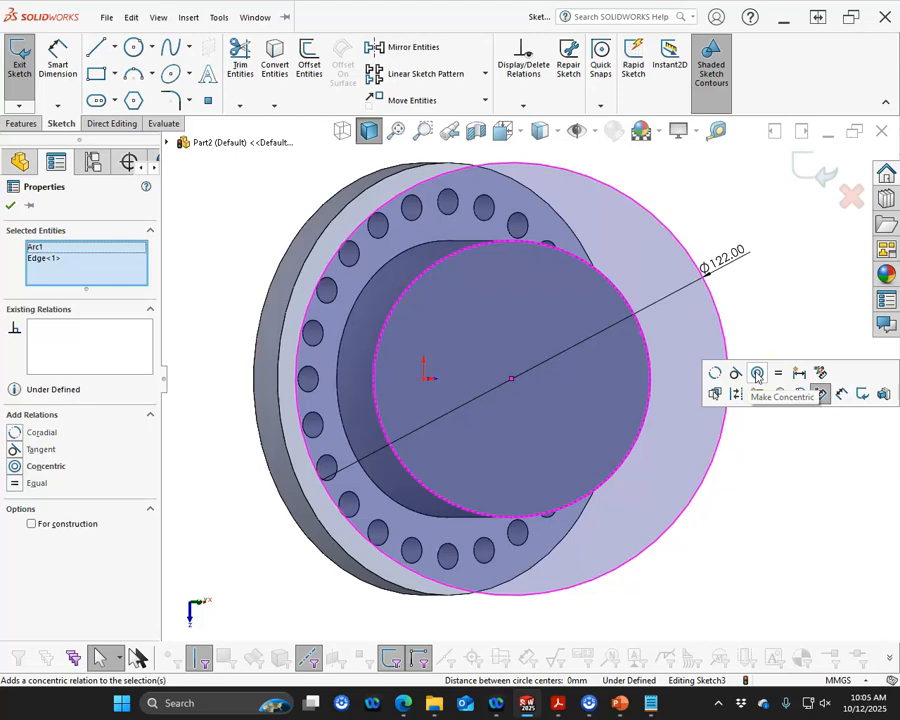
click(734, 468)
Draw a small circle about 7.33 mm in diameter on the new flange ring, right of its centre
mouse_move(736, 483)
middle_down()
mouse_move(711, 422)
mouse_move(727, 374)
mouse_move(742, 406)
mouse_move(707, 490)
mouse_move(737, 448)
middle_up()
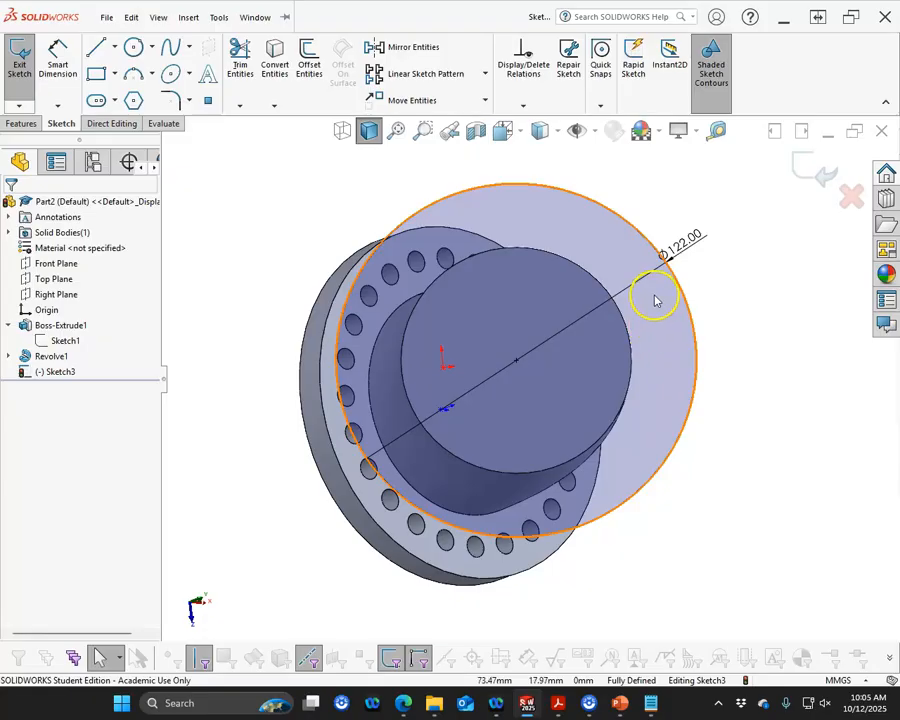
middle_drag(655, 300, 753, 432)
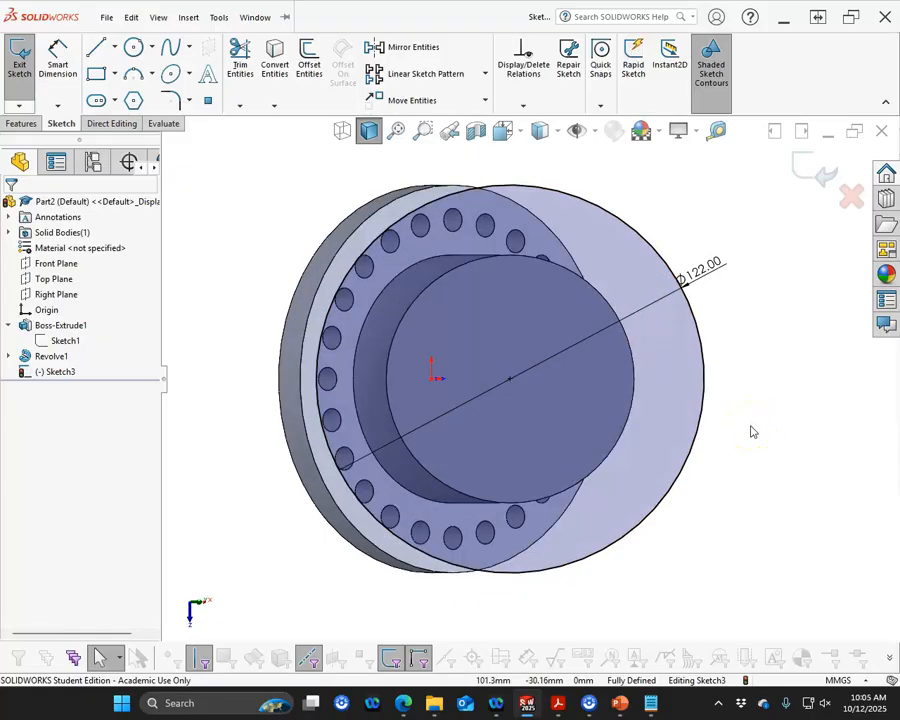
click(133, 48)
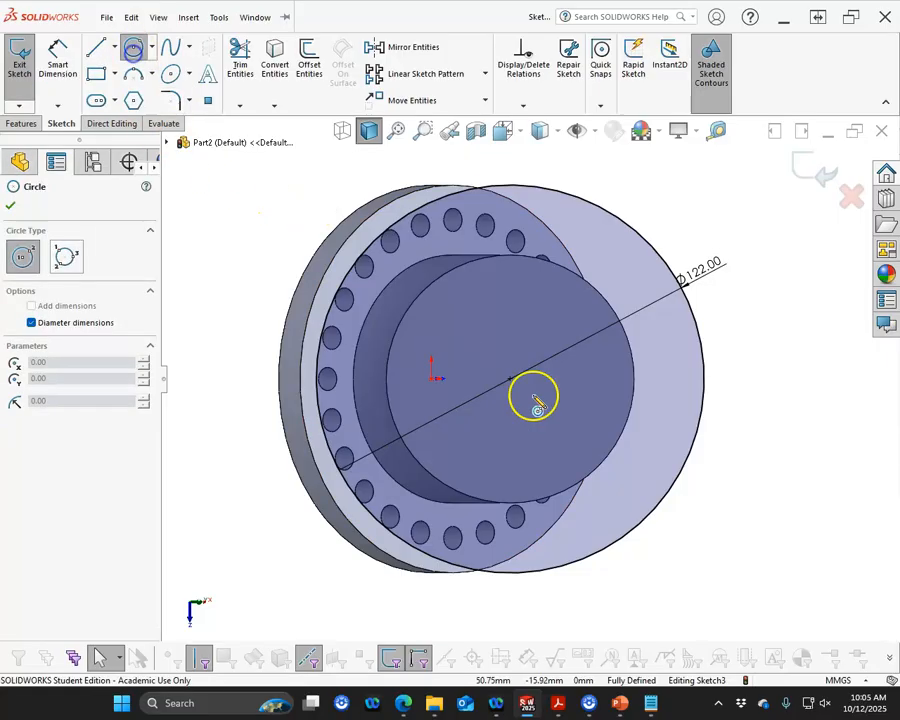
click(669, 379)
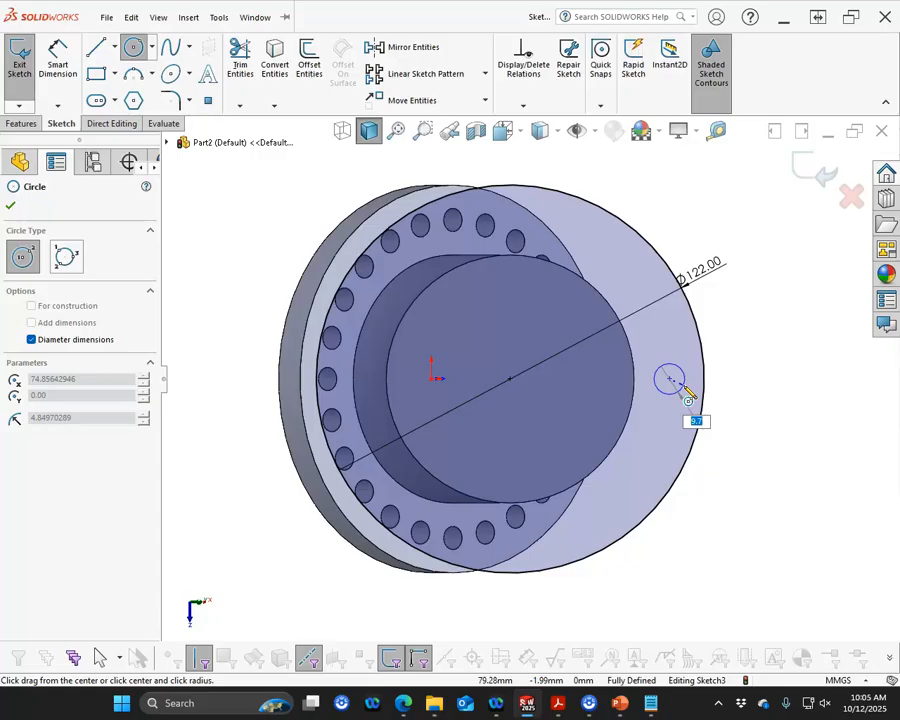
click(676, 386)
right_click(734, 334)
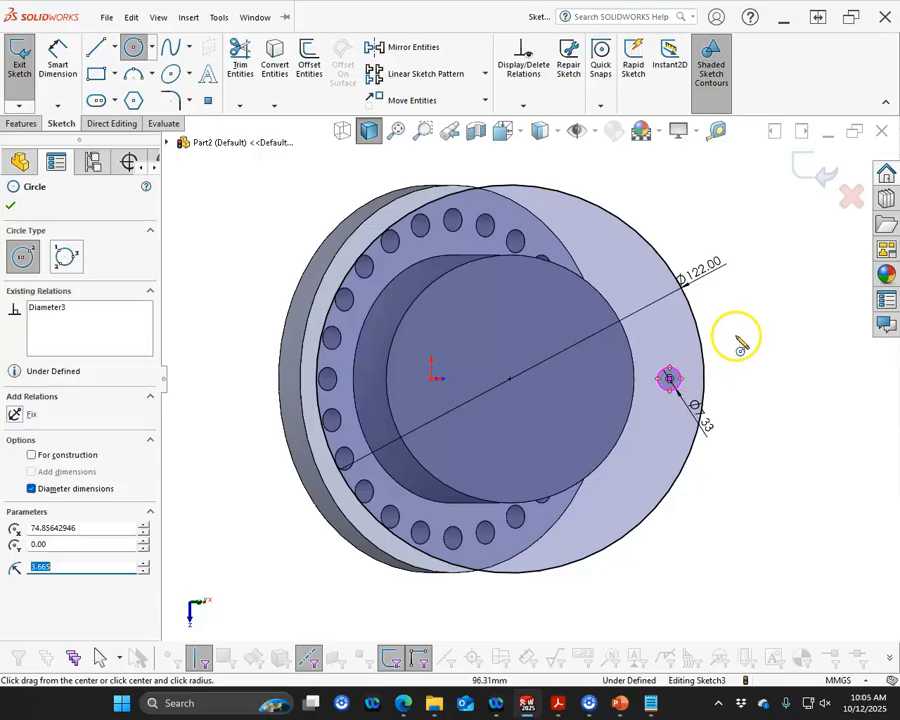
Dimension the small circle's distance from the 122 mm outer circle as 11 mm
click(846, 316)
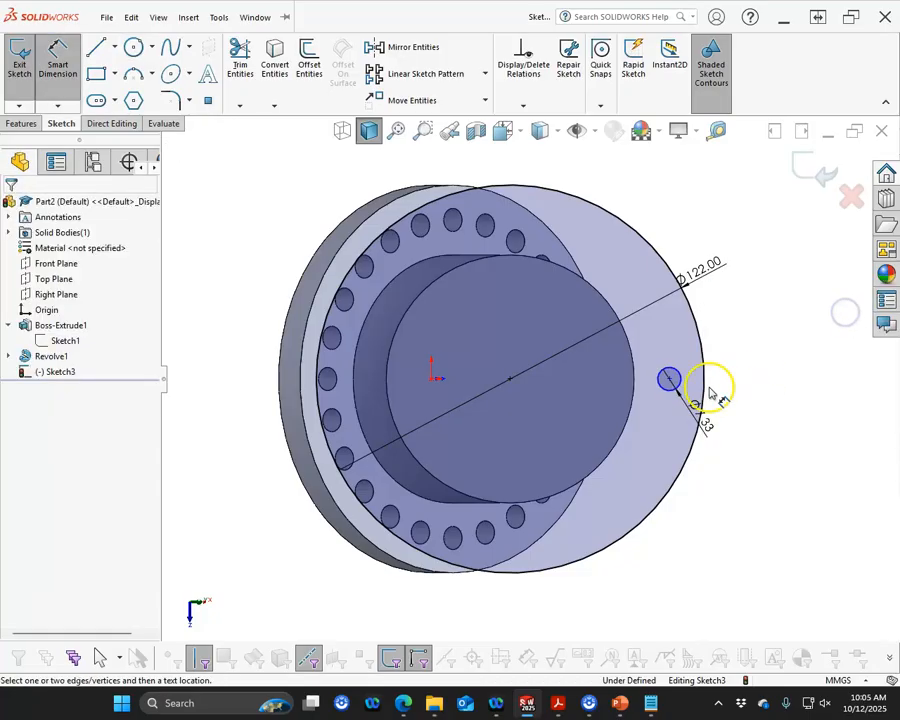
click(671, 380)
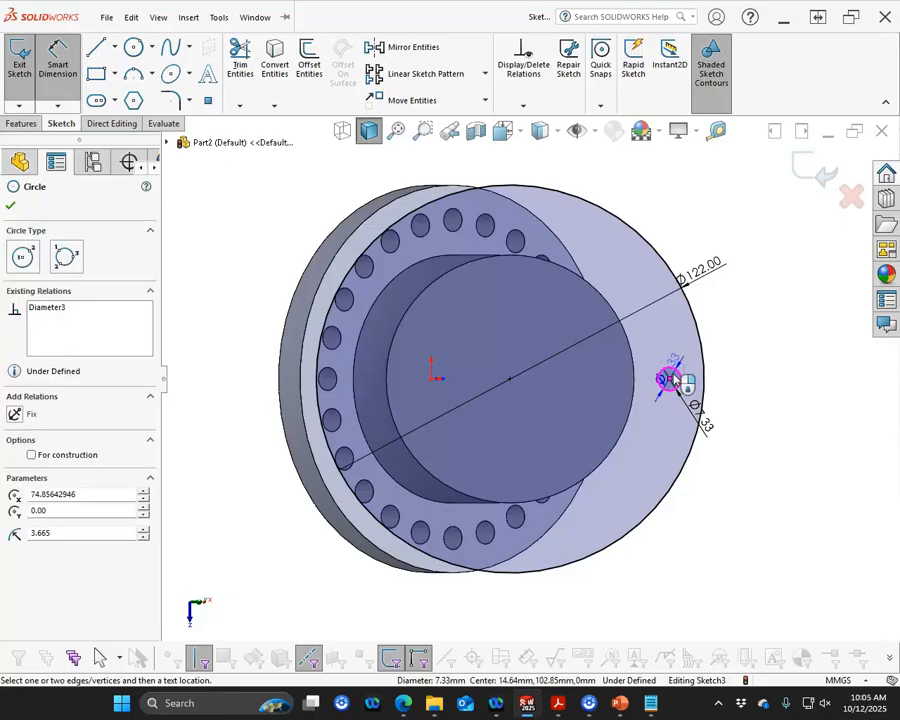
scroll(673, 378, down, 1)
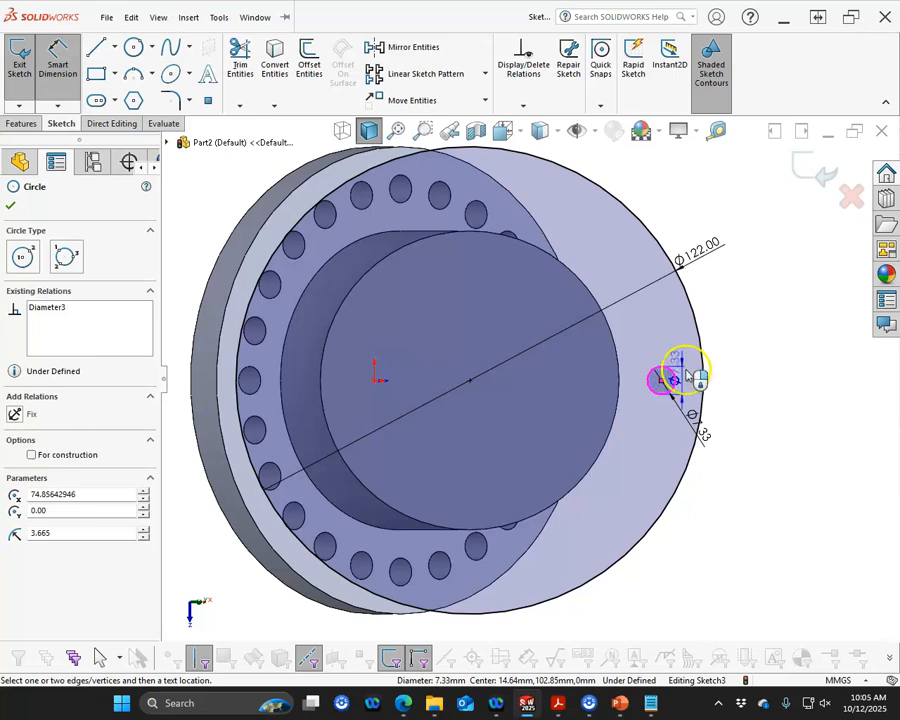
click(703, 366)
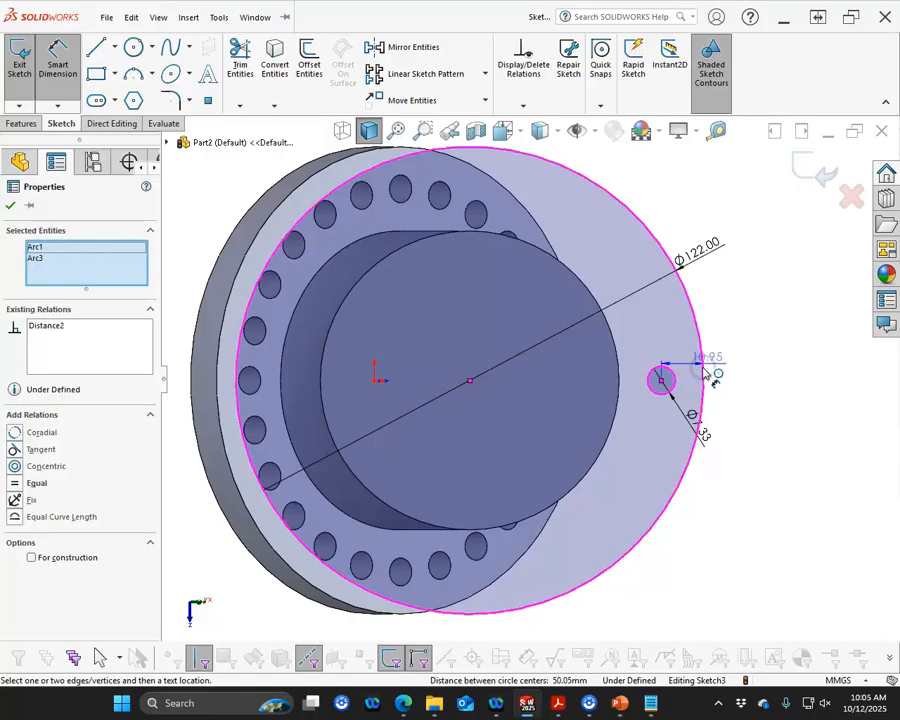
click(722, 344)
text(11)
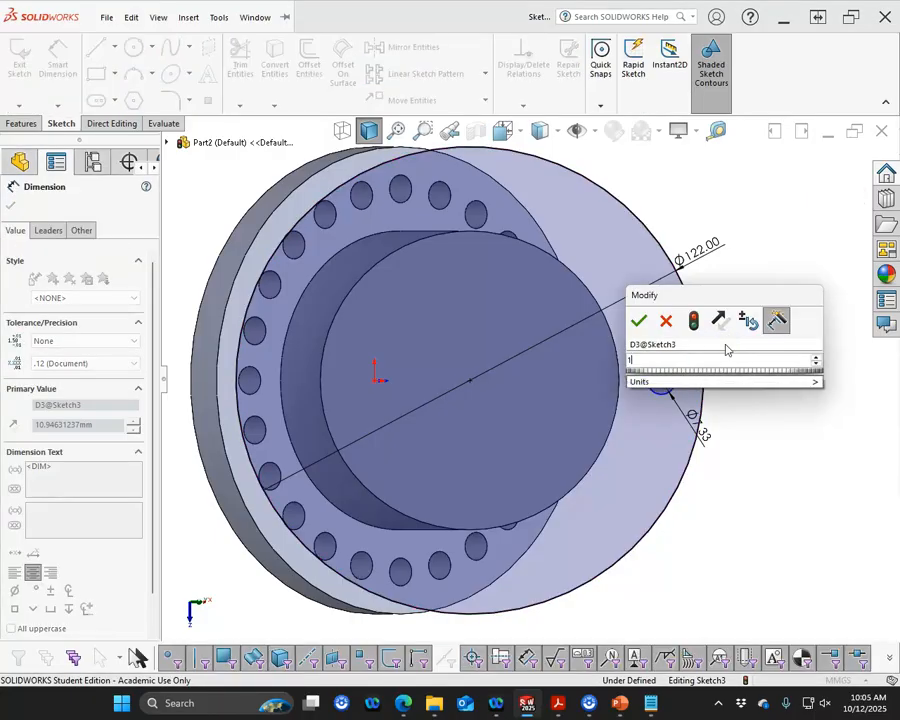
key(Return)
click(733, 409)
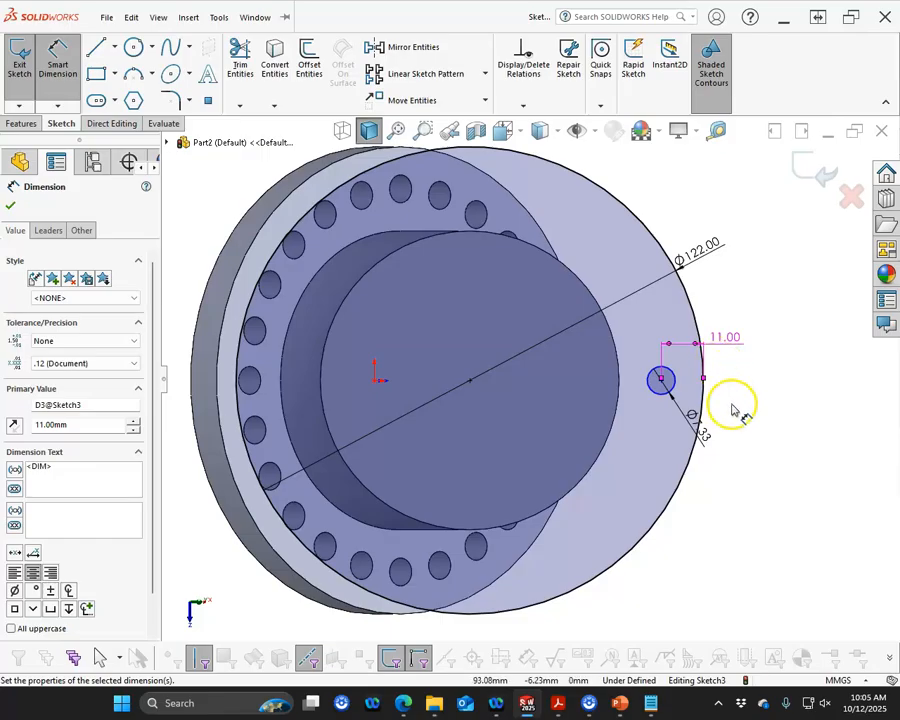
right_click(733, 409)
click(766, 455)
Make the small circle's centre horizontal with the centre of the 122 mm circle
click(720, 426)
click(661, 379)
mouse_move(661, 379)
mouse_down()
mouse_move(661, 363)
mouse_move(657, 398)
mouse_move(659, 380)
mouse_up()
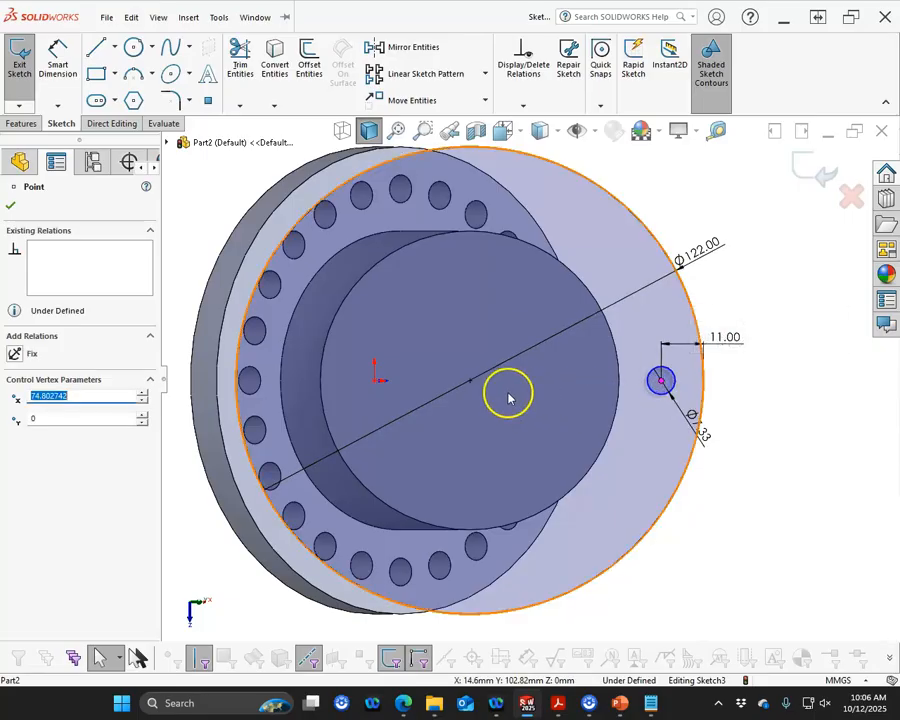
ctrl+click(471, 381)
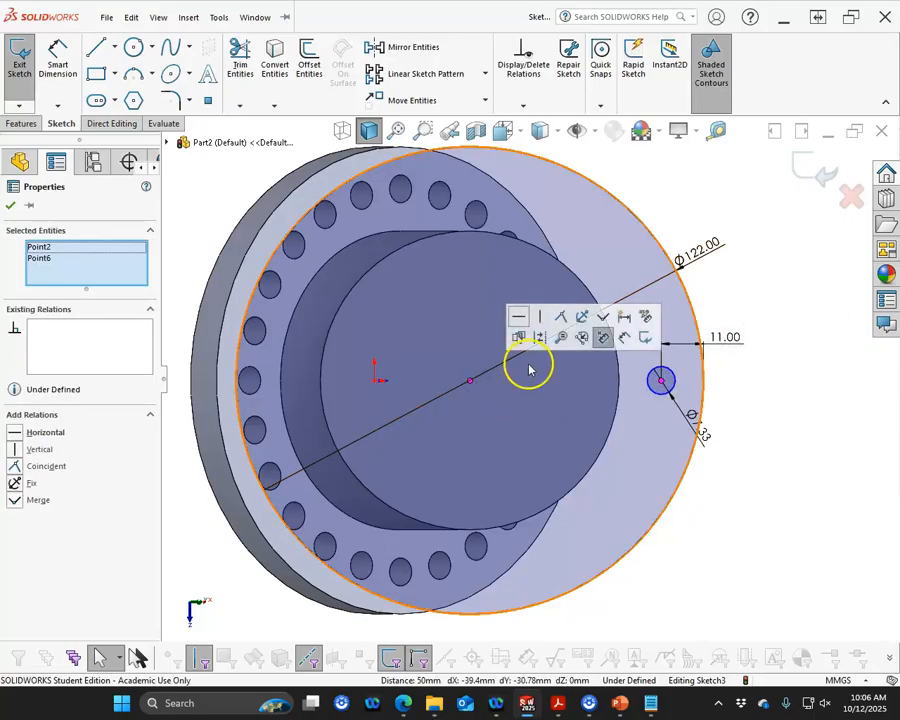
click(518, 316)
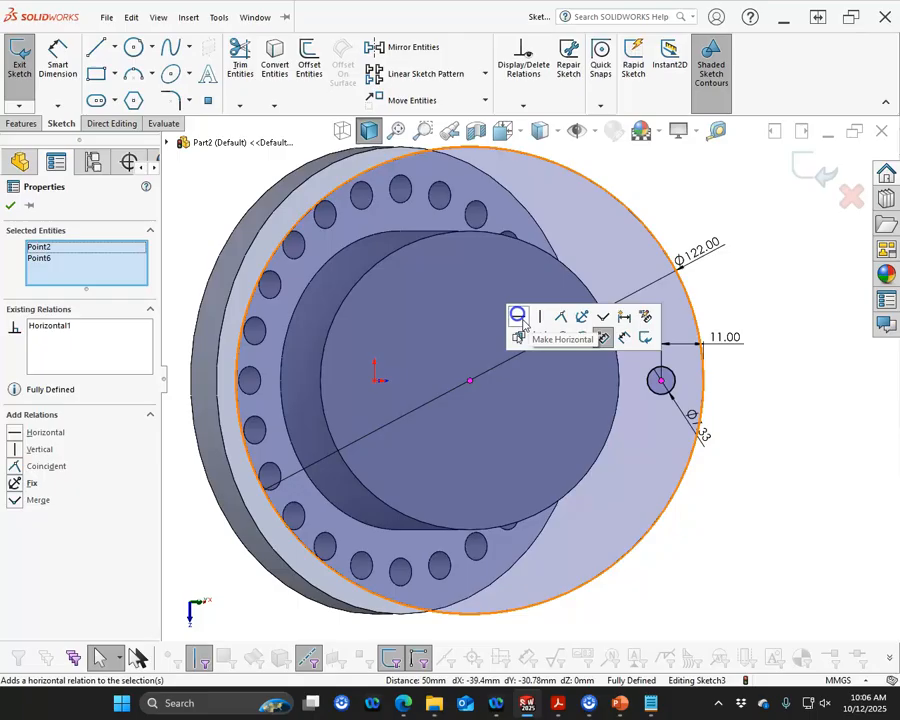
click(776, 484)
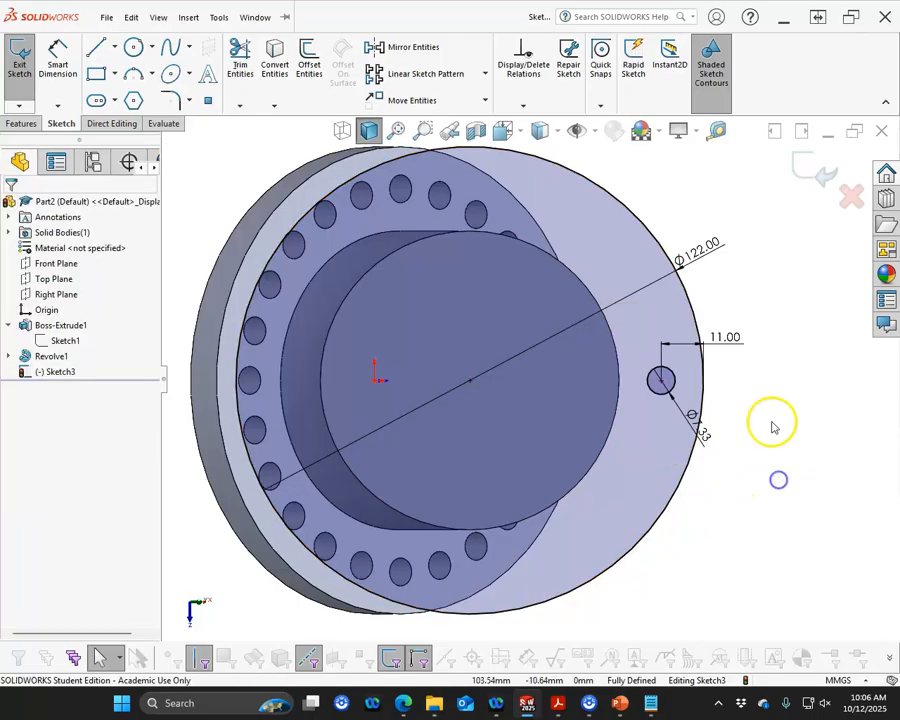
Circular-pattern the small circle around the 122 mm circle's centre with 24 equally spaced instances
click(676, 386)
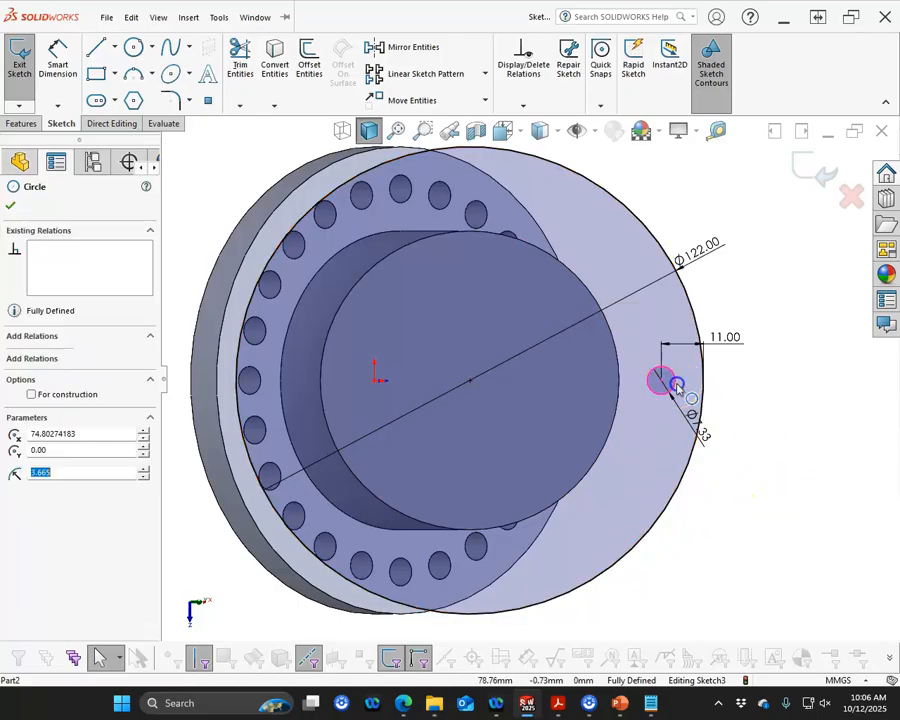
click(484, 75)
click(436, 112)
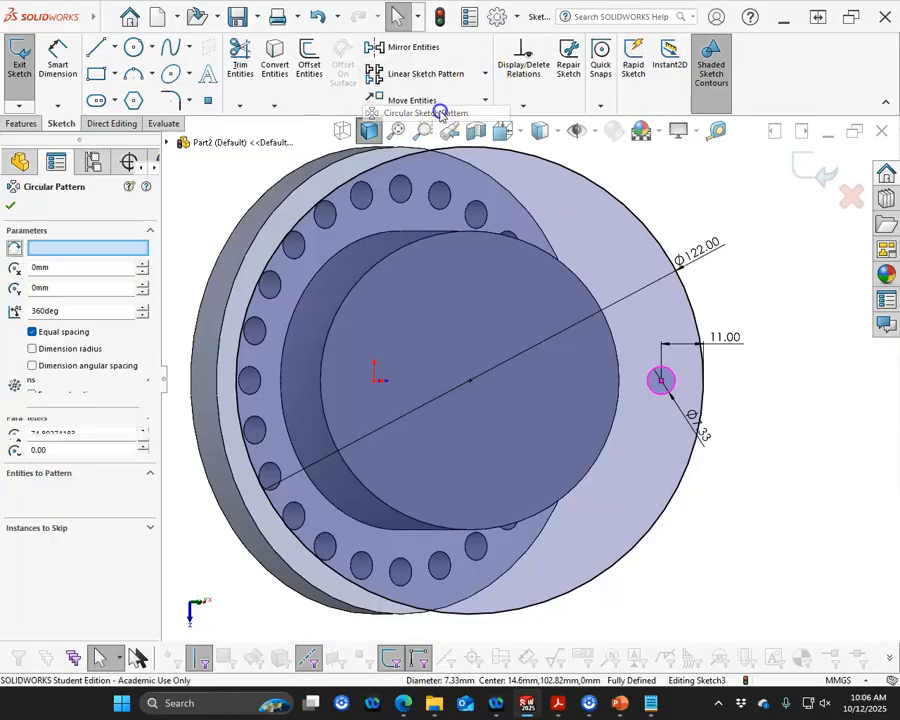
click(54, 250)
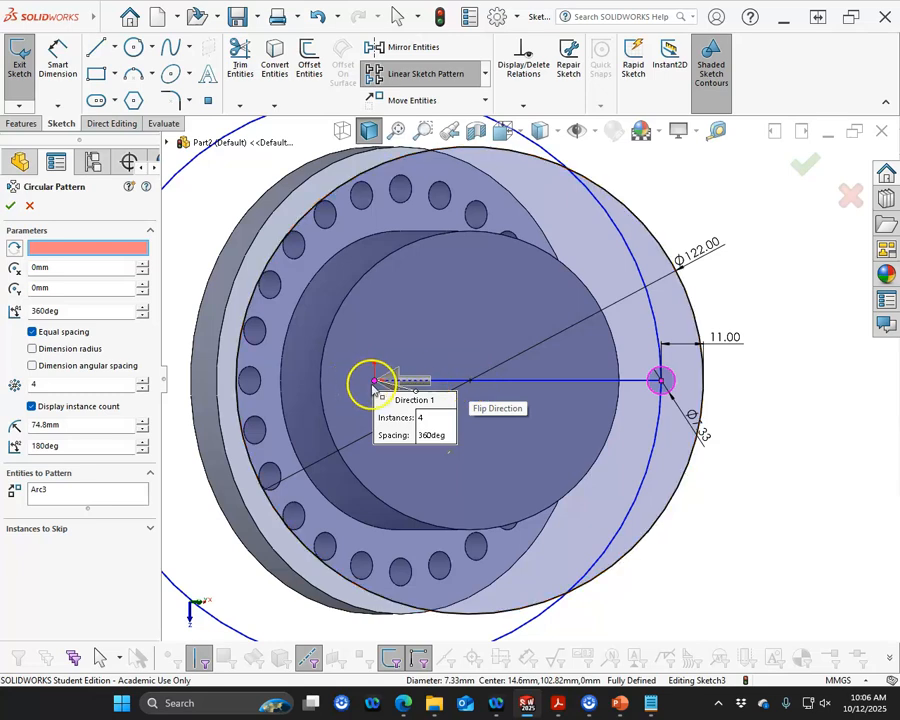
click(468, 381)
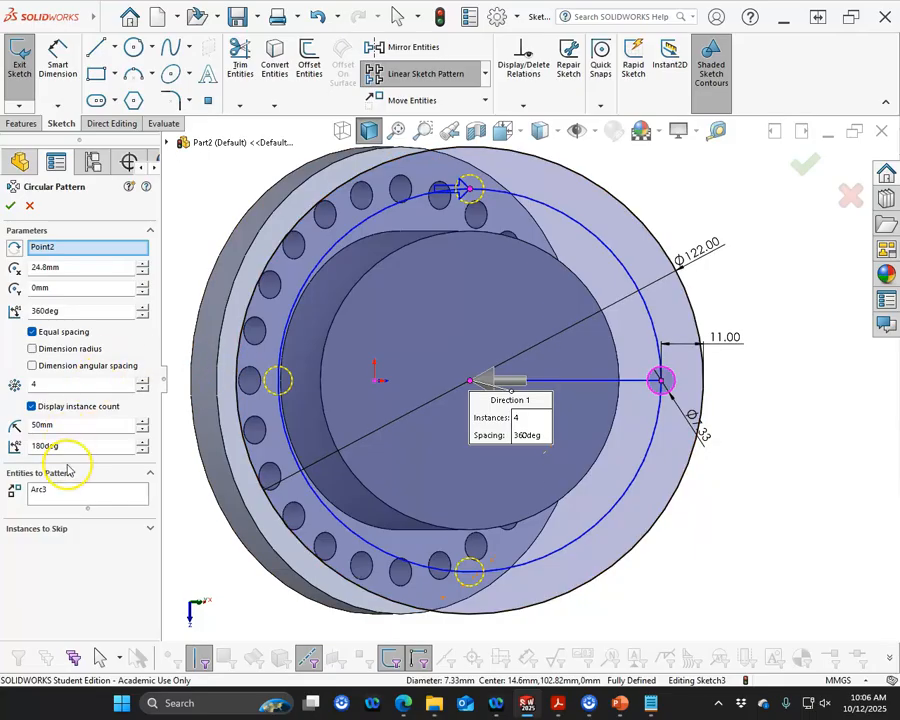
double_click(32, 384)
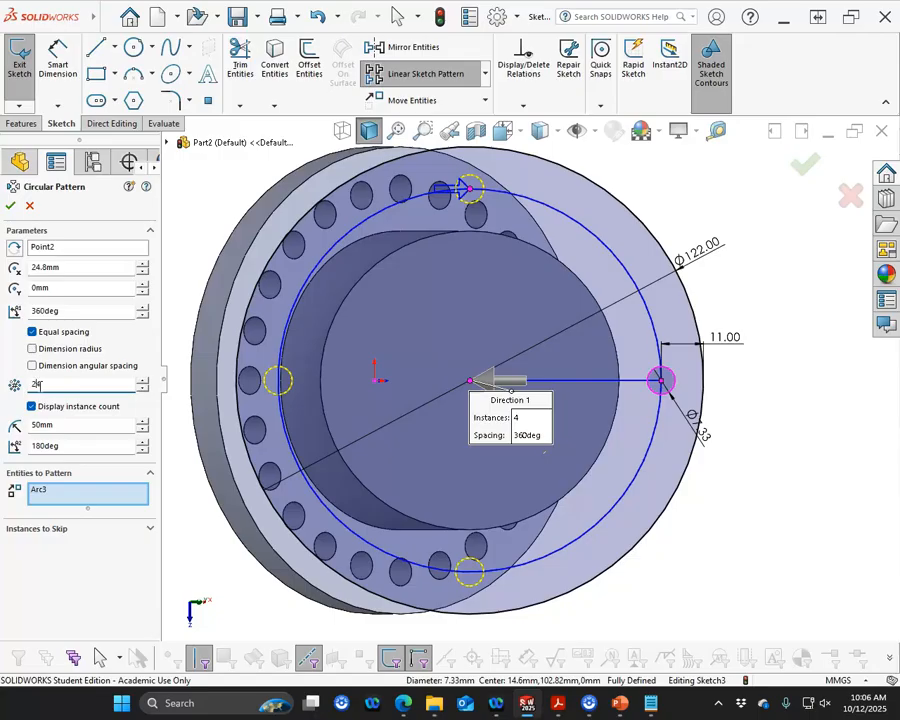
click(26, 235)
click(11, 206)
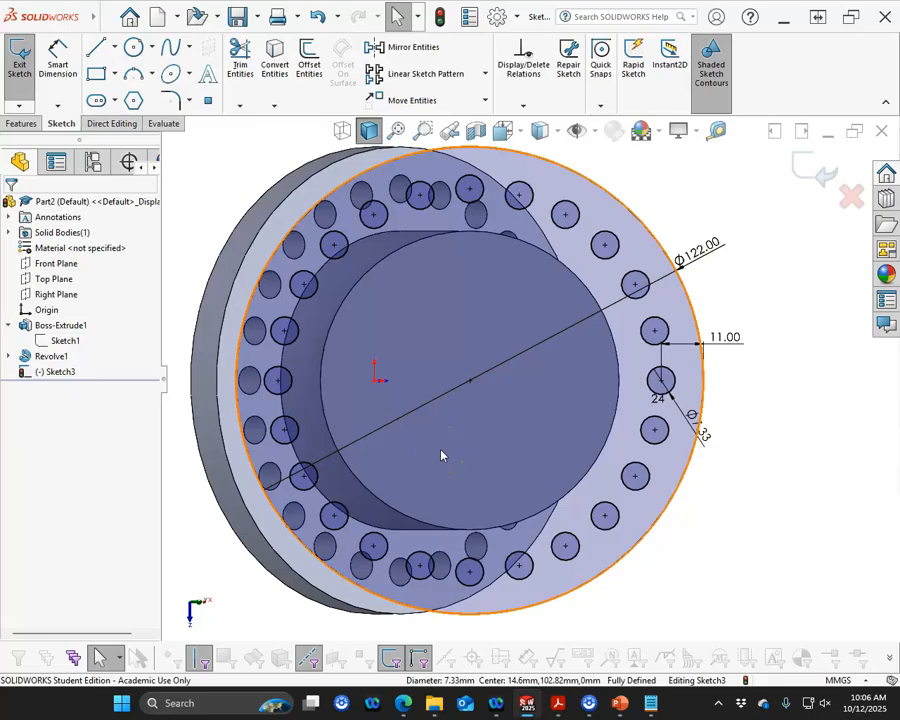
Exit the sketch and extrude it as a boss 11 mm thick
click(405, 415)
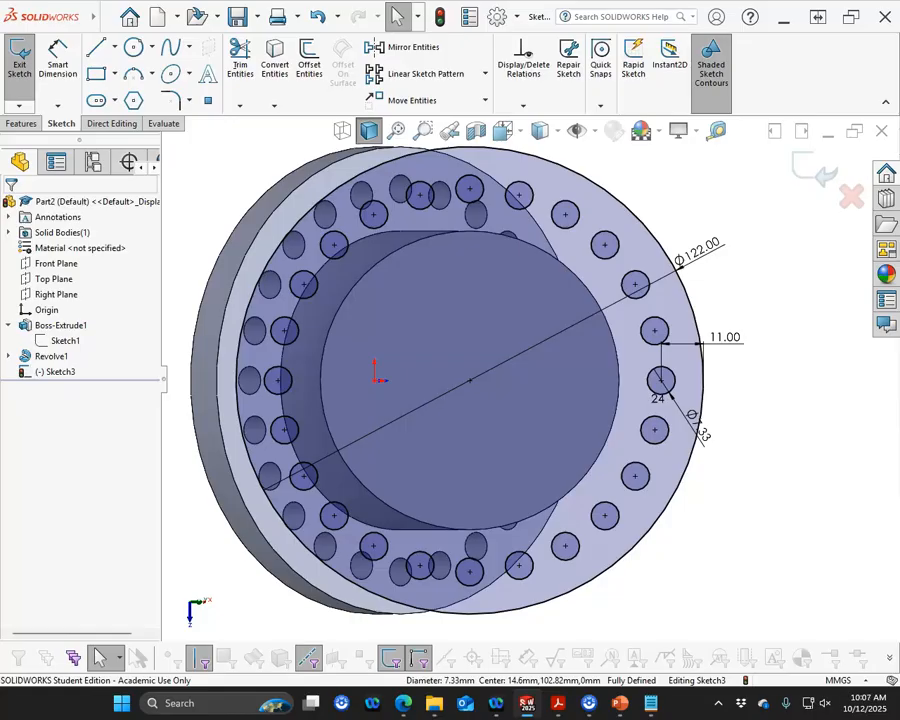
click(30, 123)
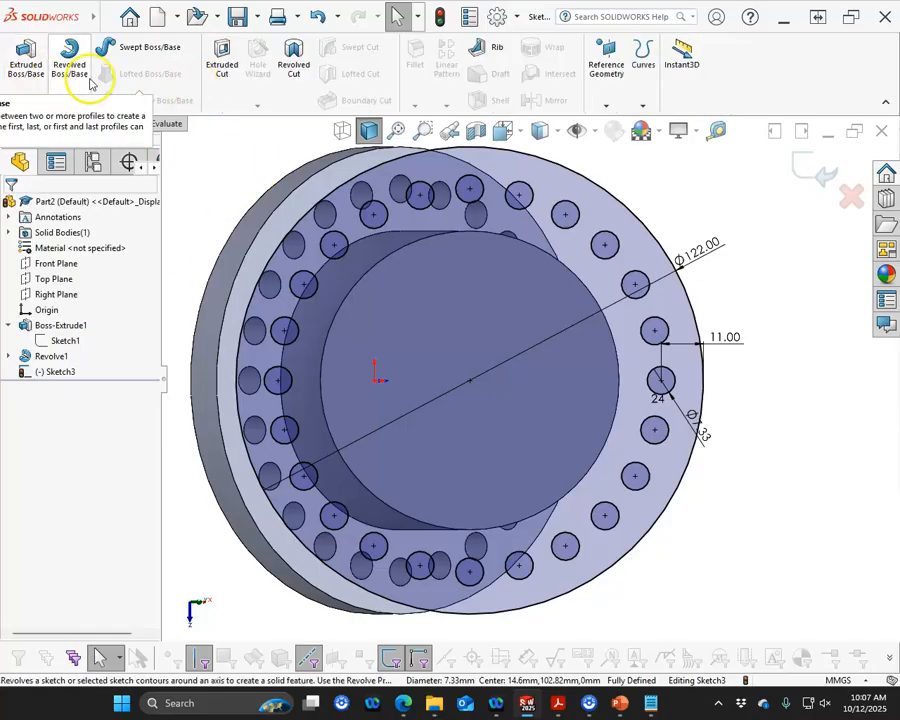
click(28, 62)
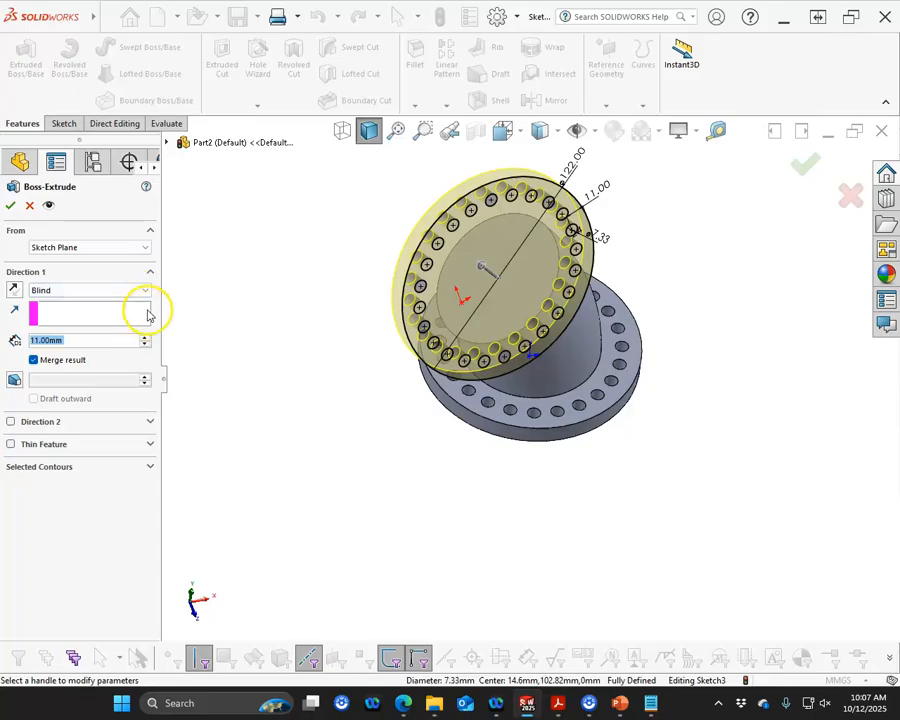
click(10, 205)
Change Sketch2's sketch plane to the top face of the base disc
middle_drag(226, 389, 167, 276)
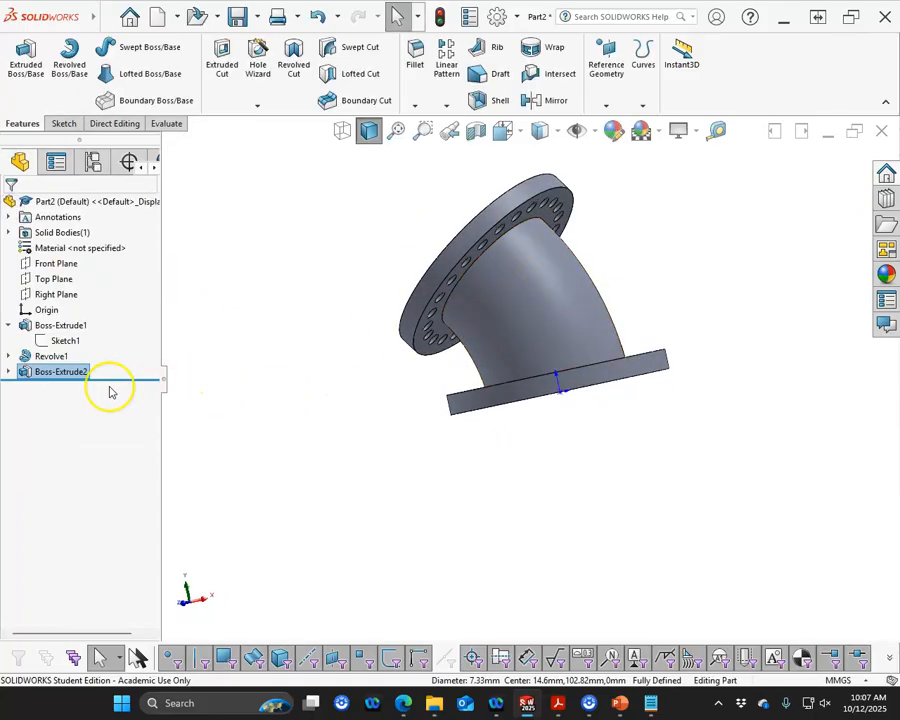
click(22, 340)
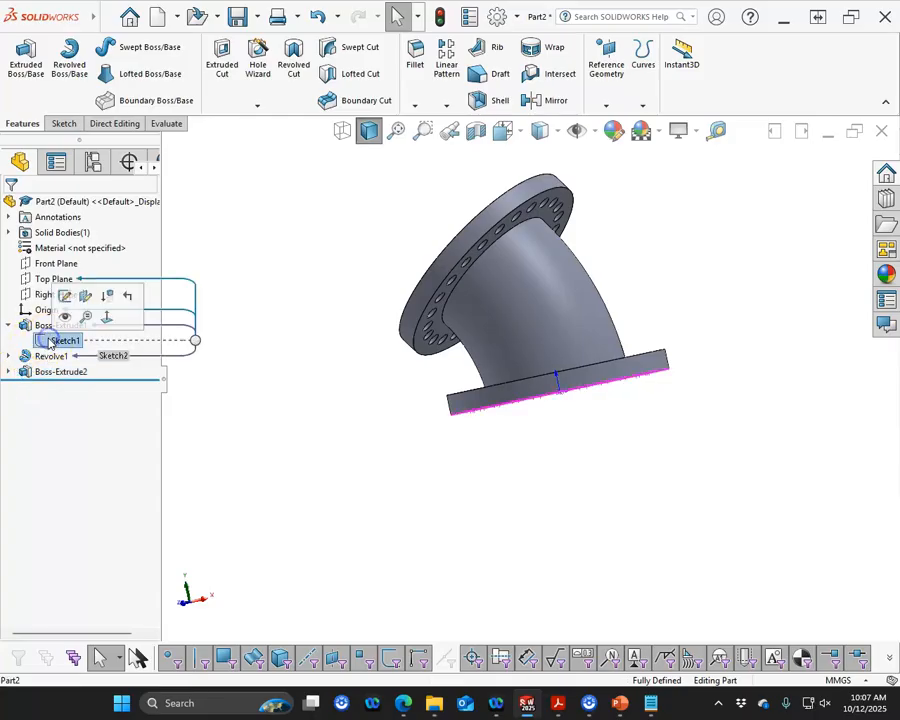
click(8, 356)
click(54, 371)
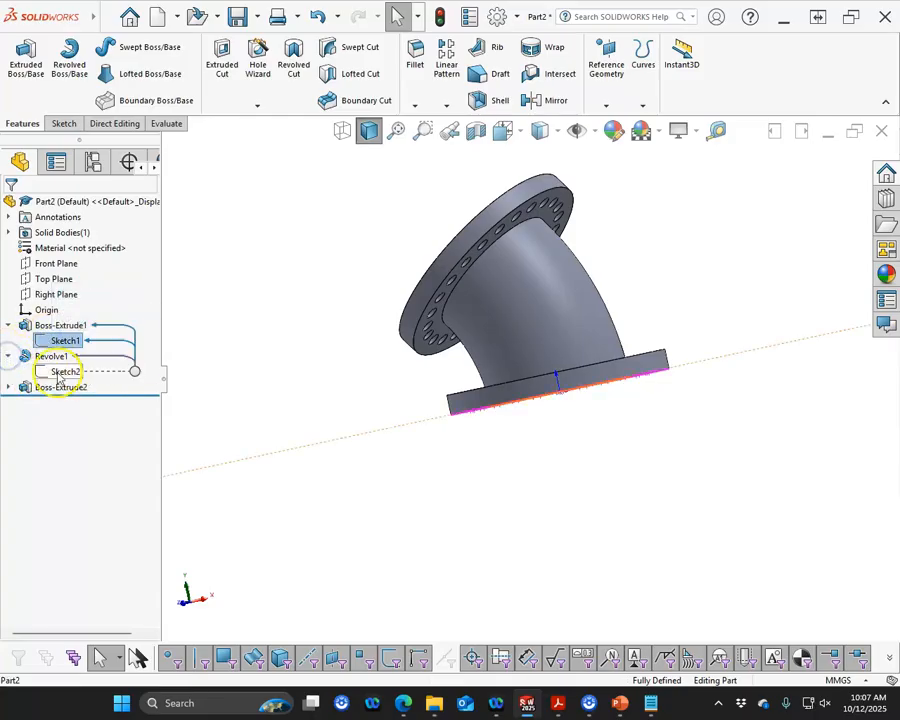
middle_drag(316, 360, 331, 431)
right_click(72, 374)
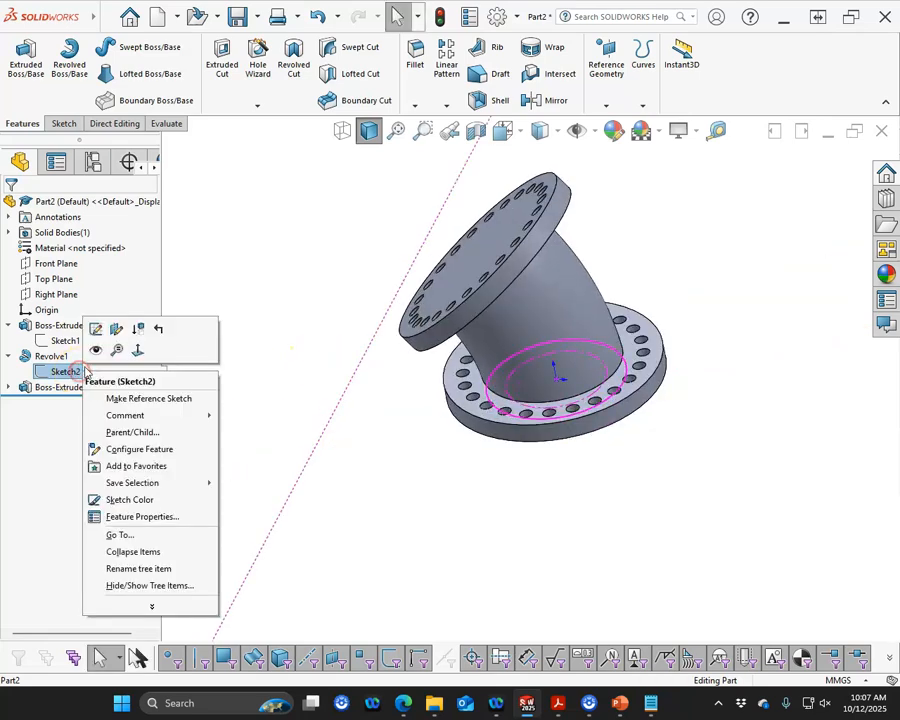
click(115, 329)
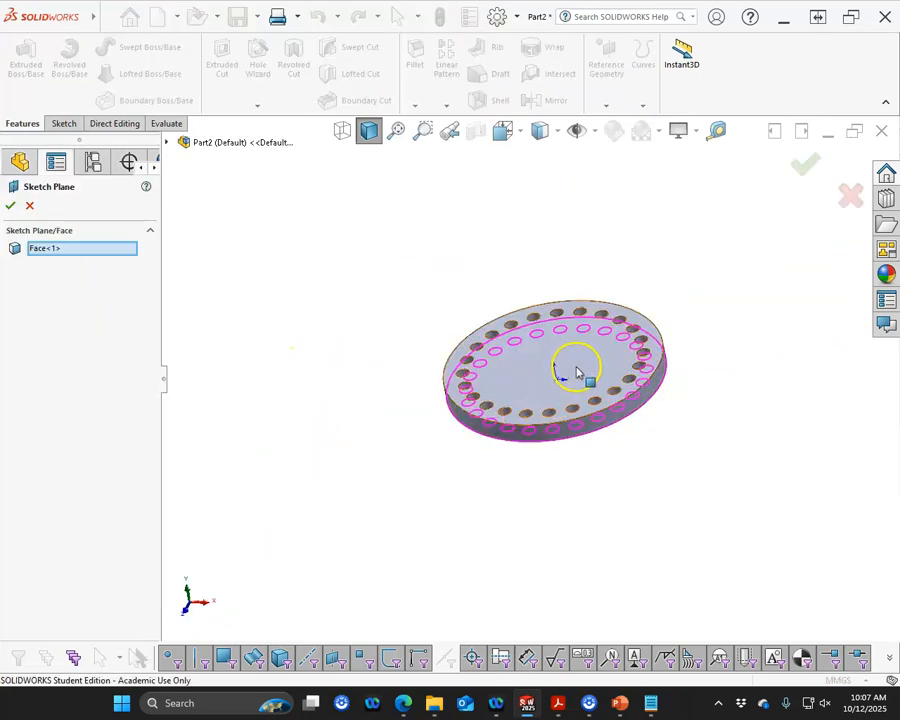
click(570, 369)
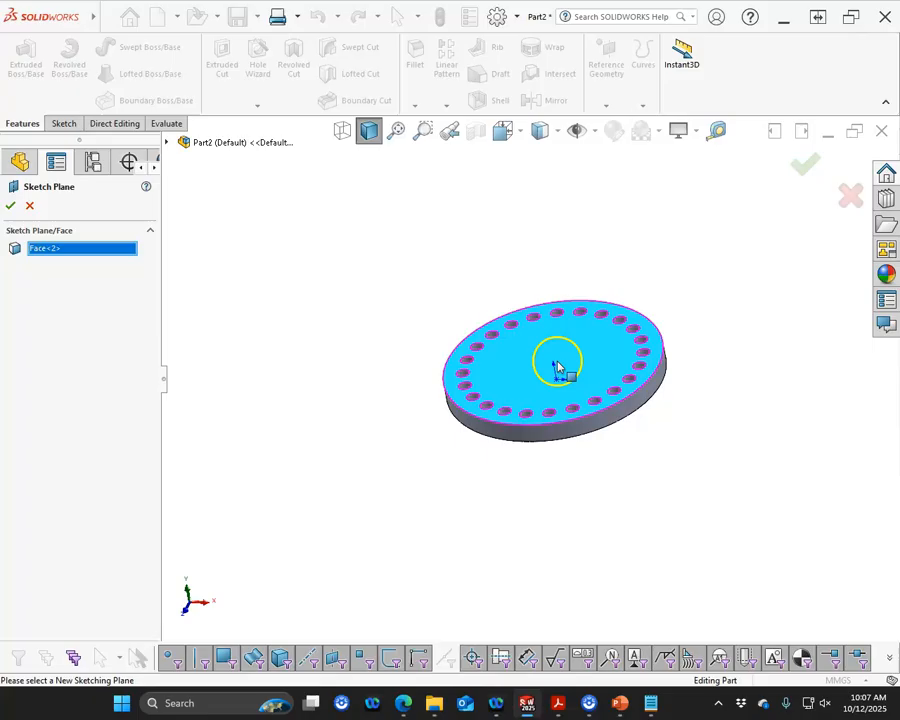
click(10, 206)
Inspect the finished fitting from several angles and in front view
click(404, 418)
scroll(640, 408, down, 3)
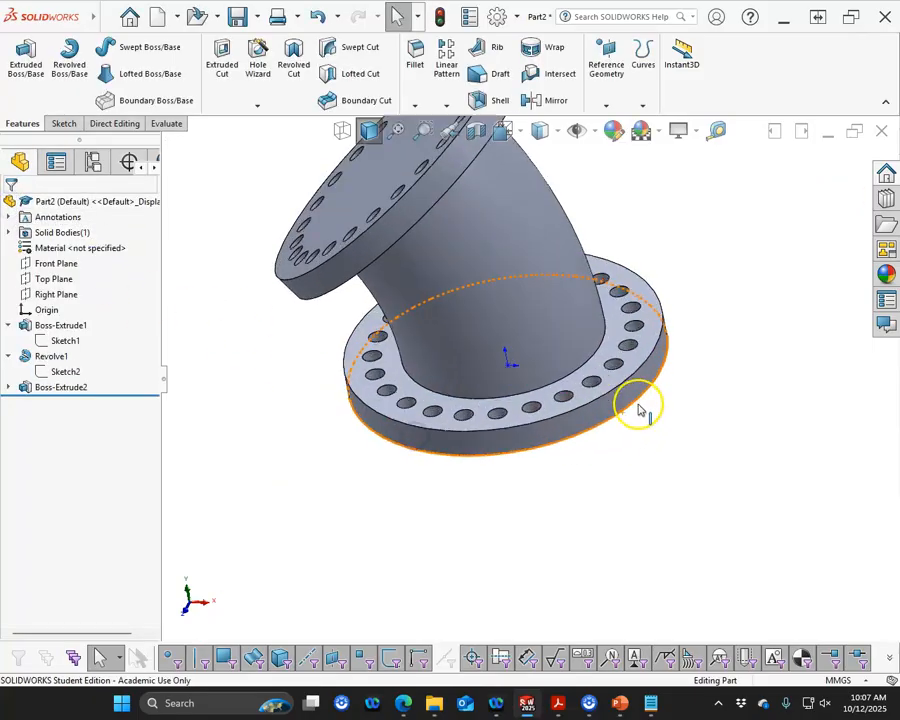
scroll(640, 408, down, 2)
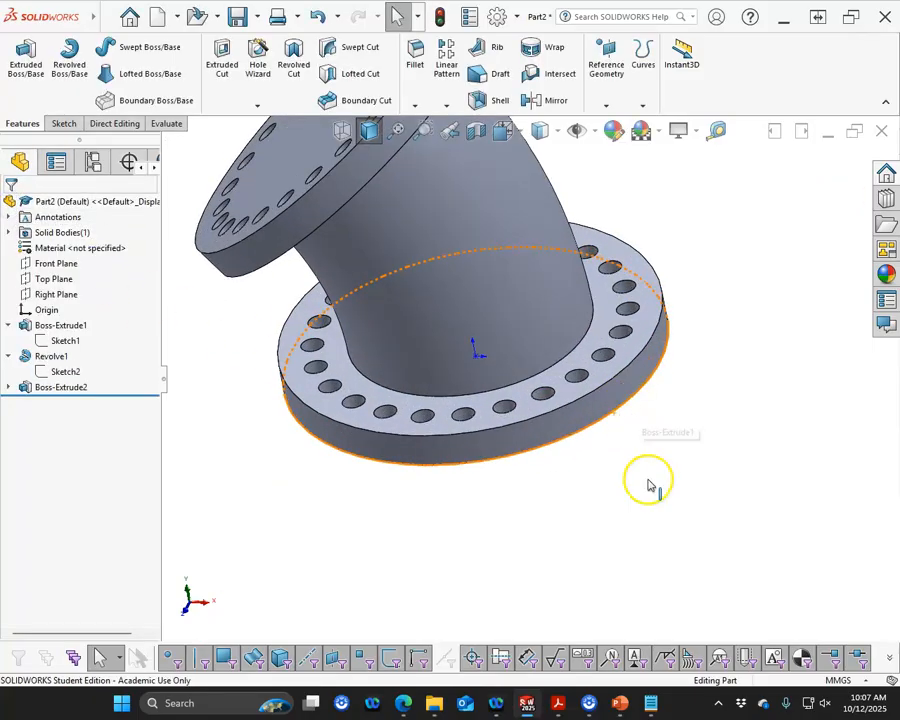
click(607, 326)
middle_drag(607, 326, 648, 287)
ctrl+click(511, 154)
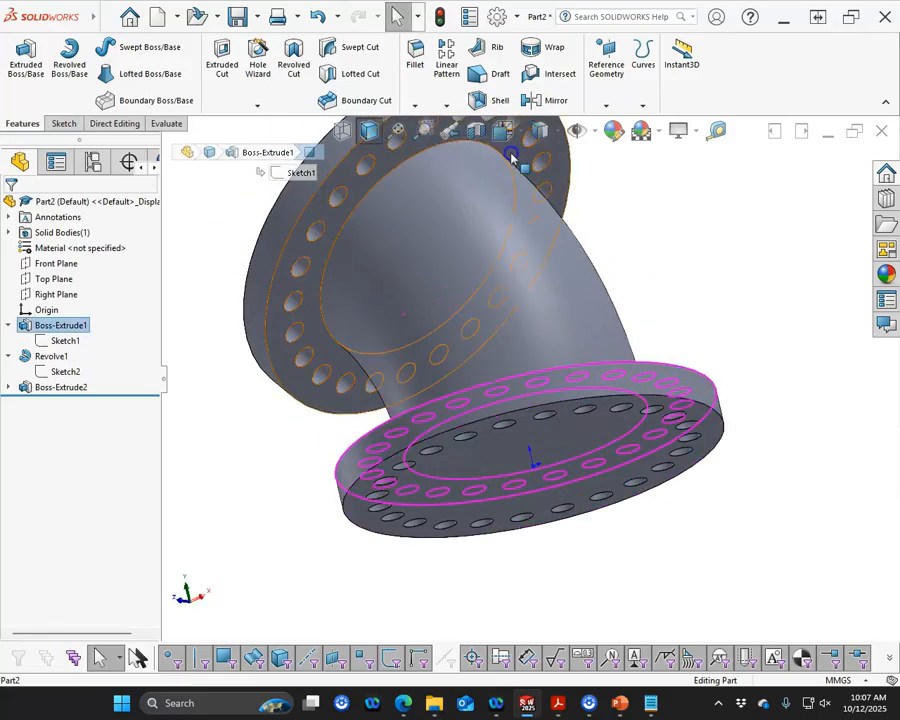
click(773, 497)
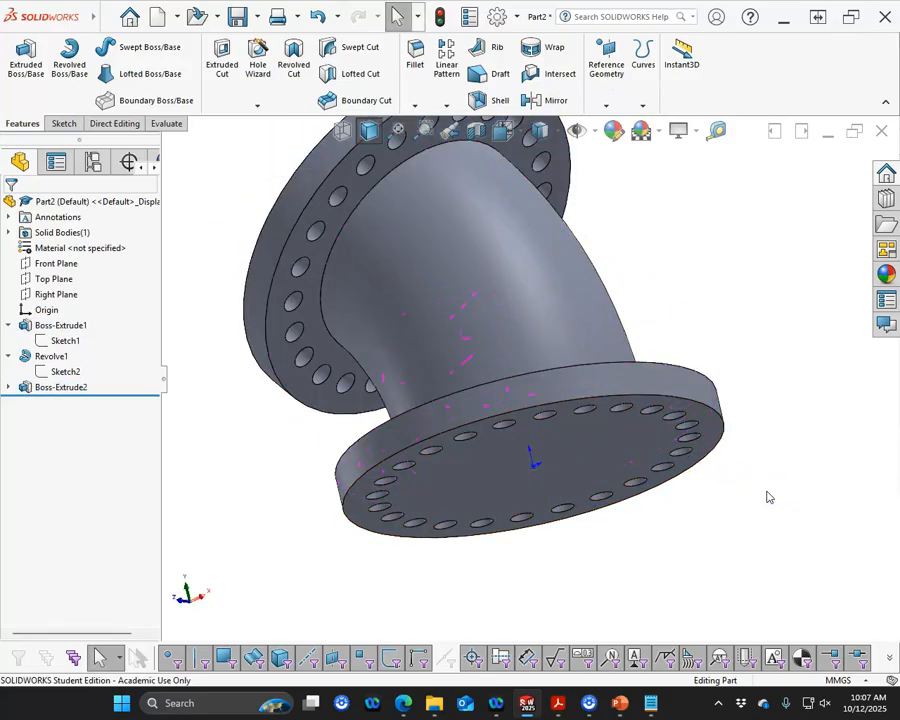
key(ctrl+1)
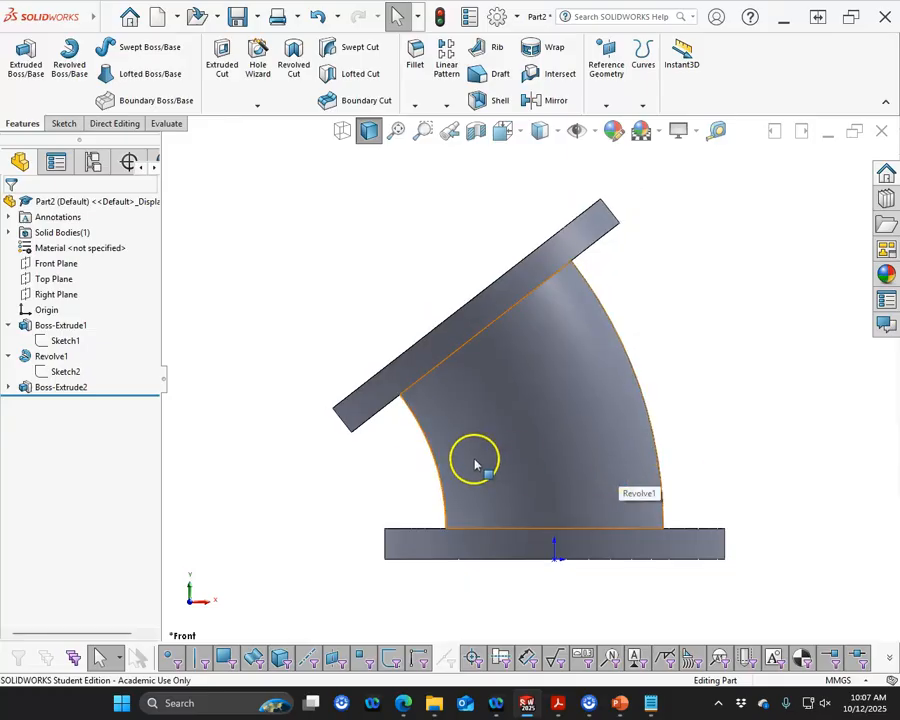
Start a sketch on the base disc's bottom face and convert Sketch1's 56 mm circle into it
middle_drag(251, 502, 260, 546)
click(64, 372)
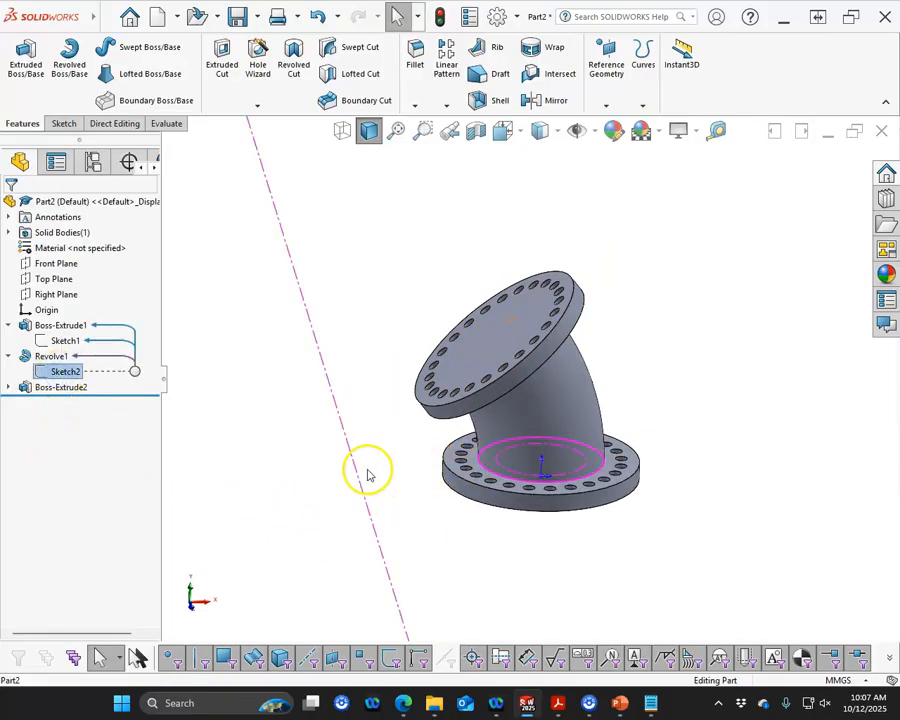
click(293, 497)
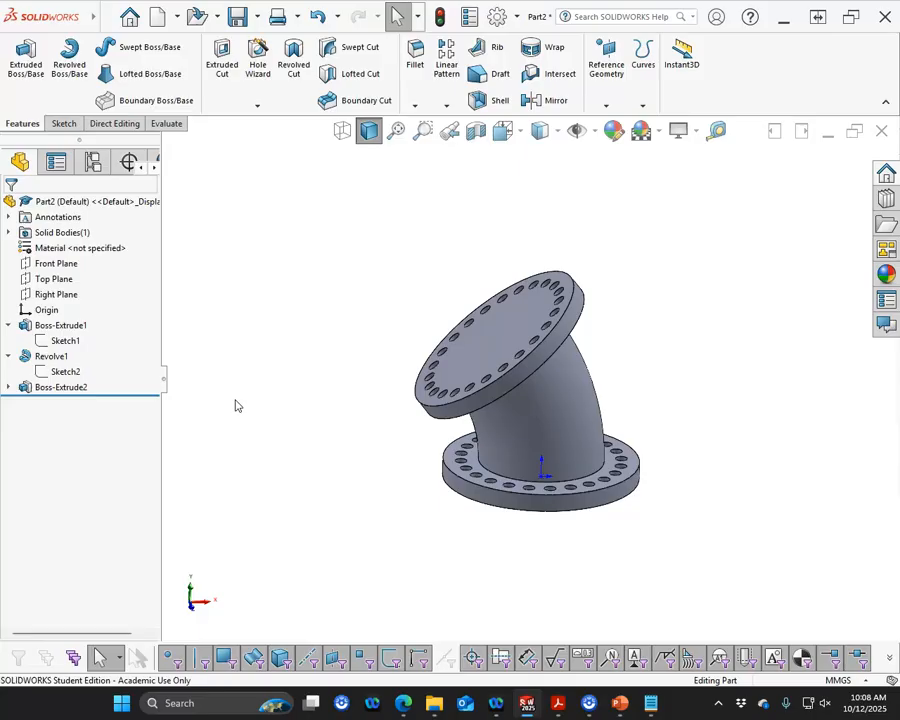
middle_drag(458, 516, 430, 437)
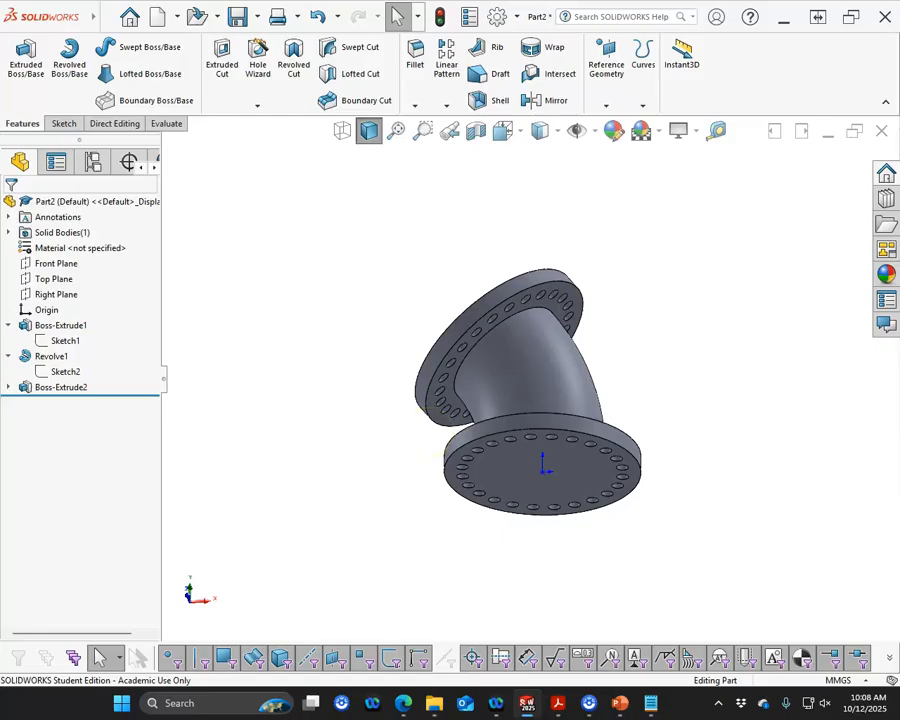
scroll(553, 470, down, 3)
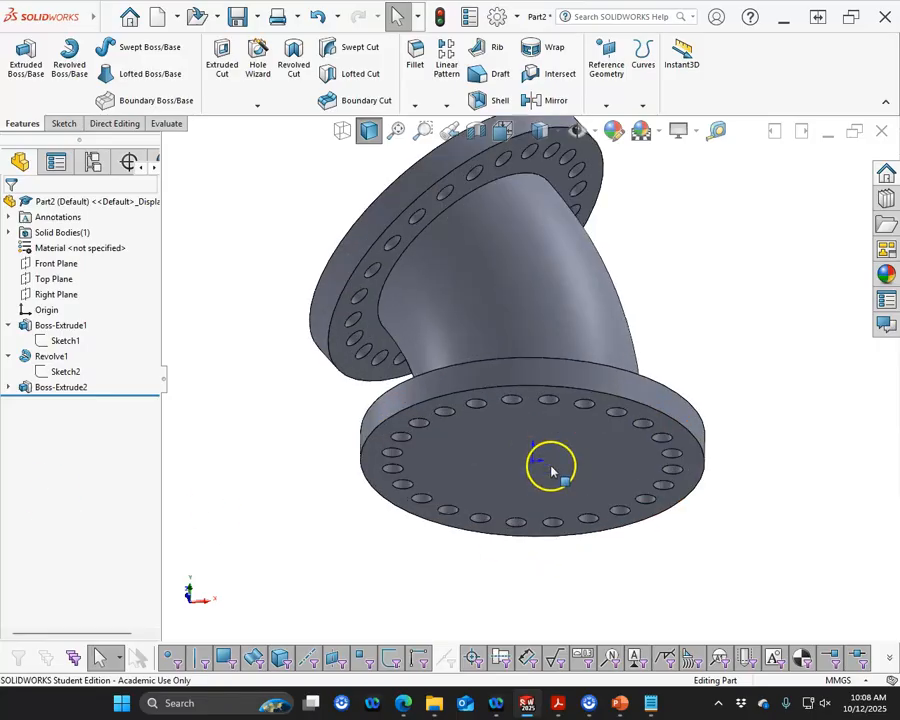
click(548, 465)
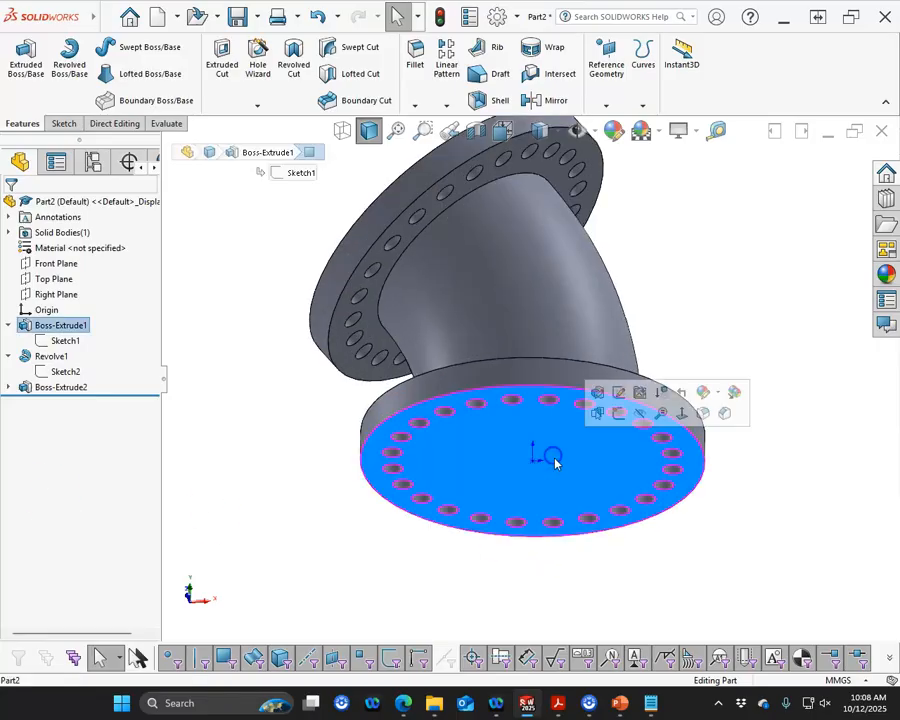
click(609, 416)
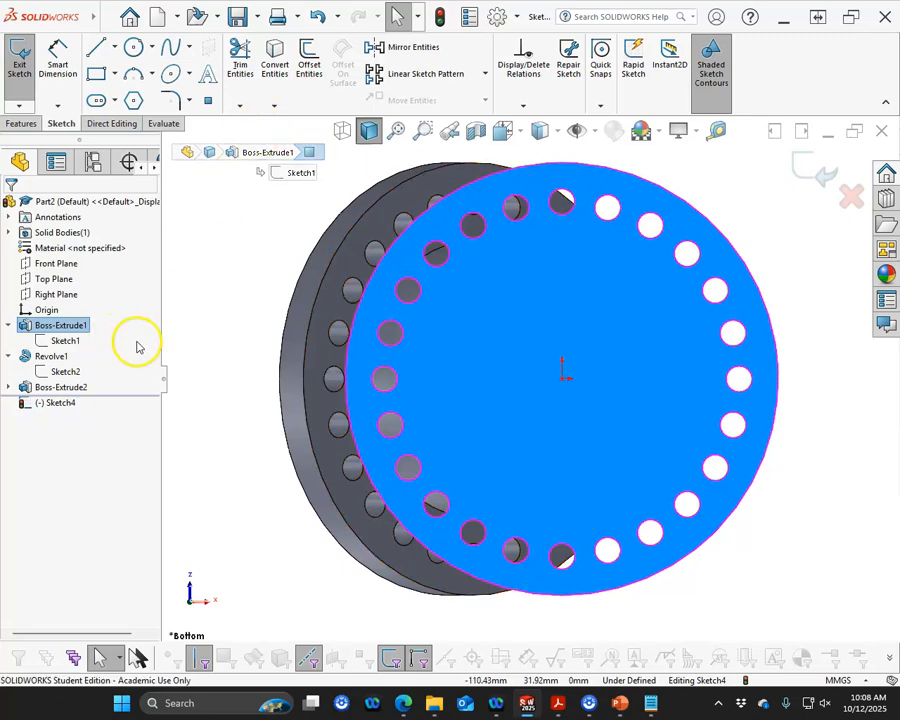
click(66, 341)
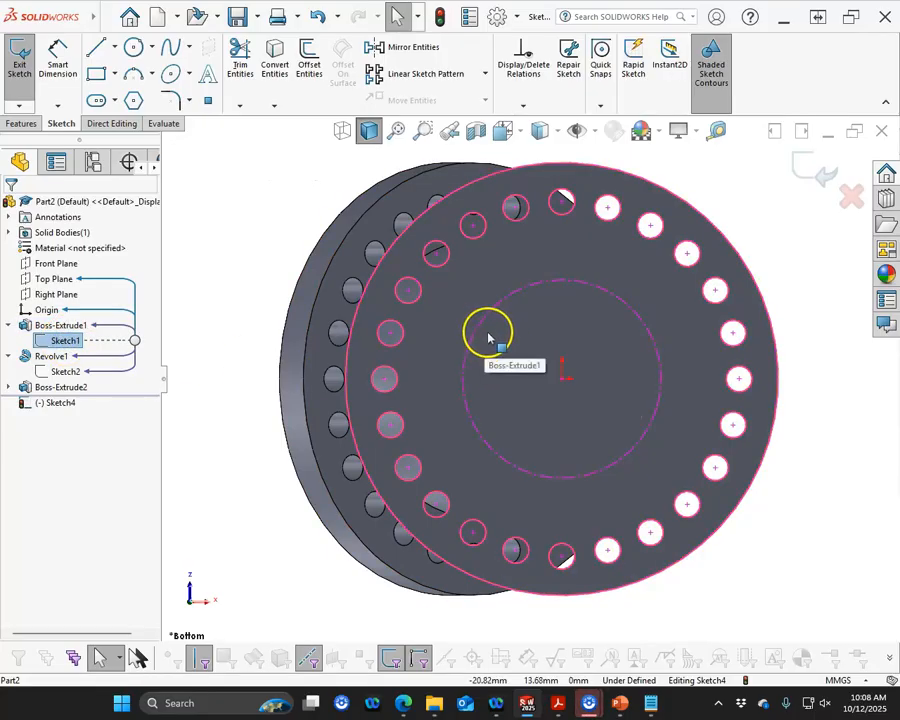
right_click(75, 342)
click(93, 325)
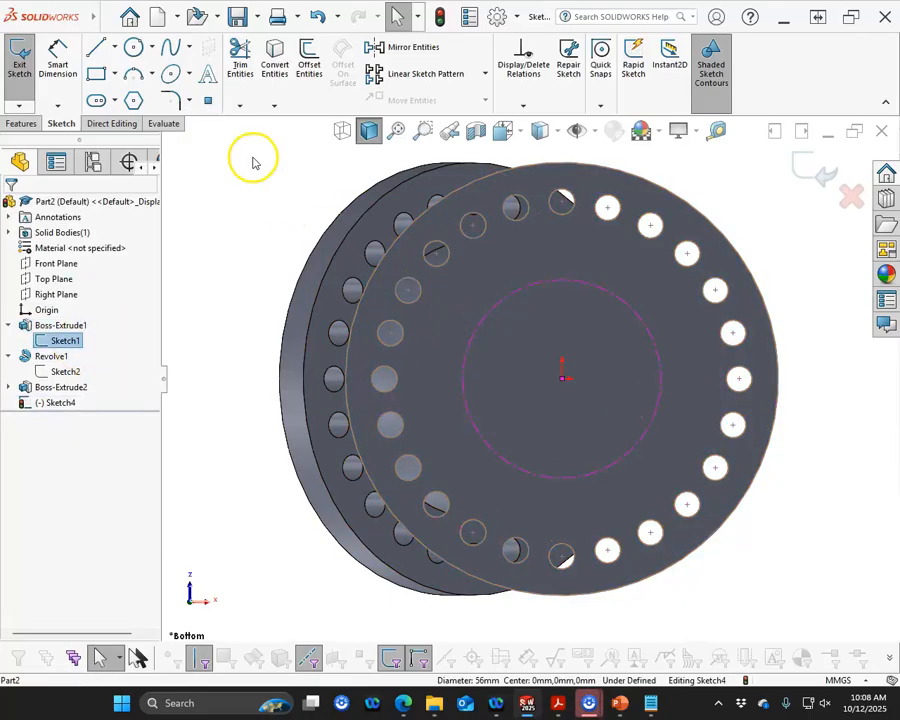
click(275, 60)
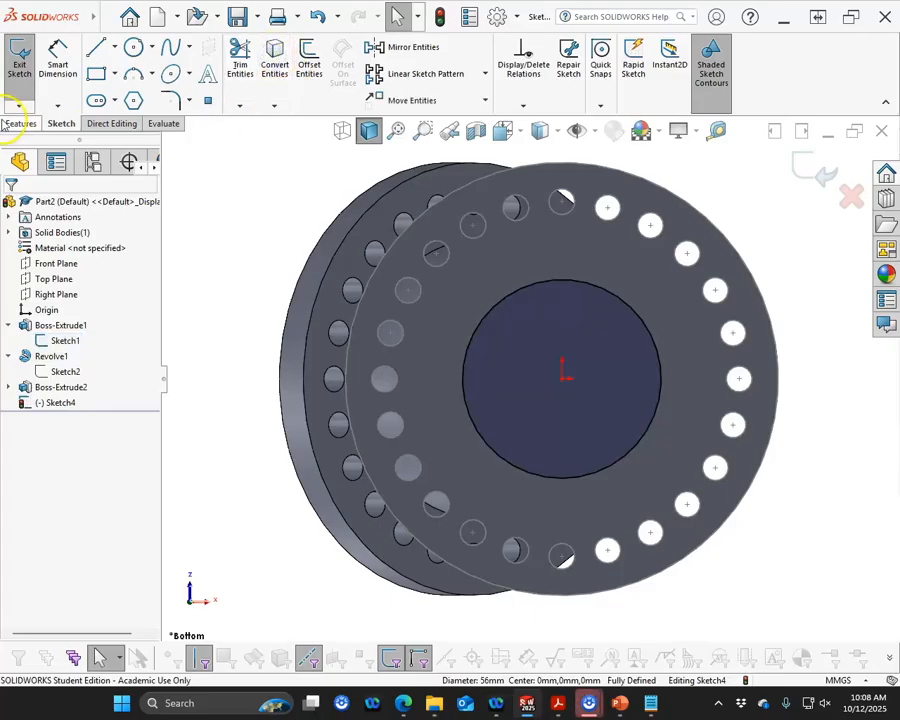
Extrude-cut the converted circle Up To Surface, ending at the base disc's top face
click(20, 123)
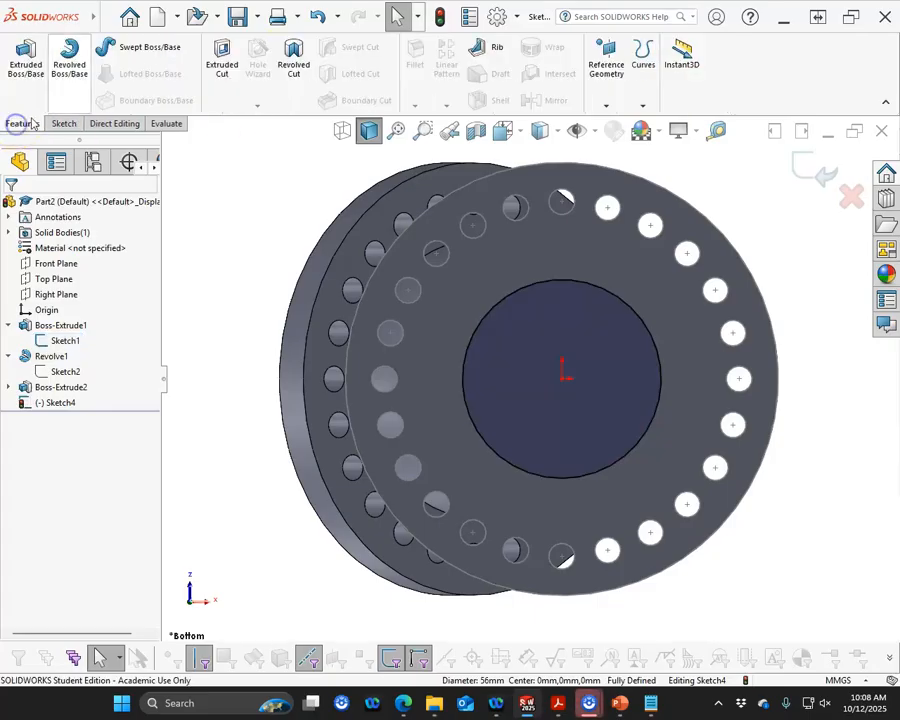
click(222, 62)
middle_drag(254, 244, 246, 386)
click(90, 290)
click(72, 331)
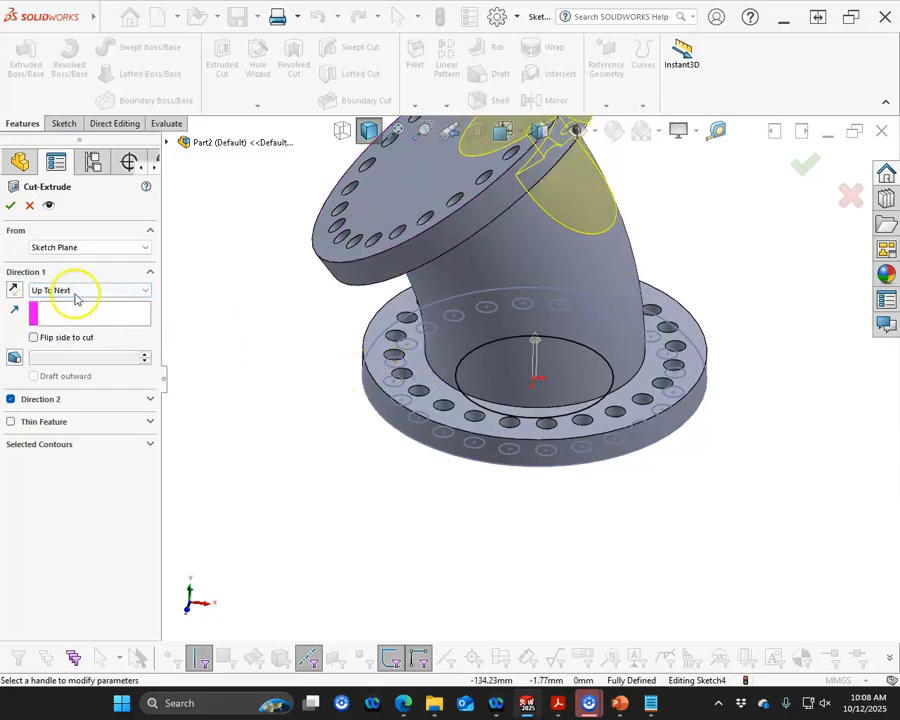
click(78, 291)
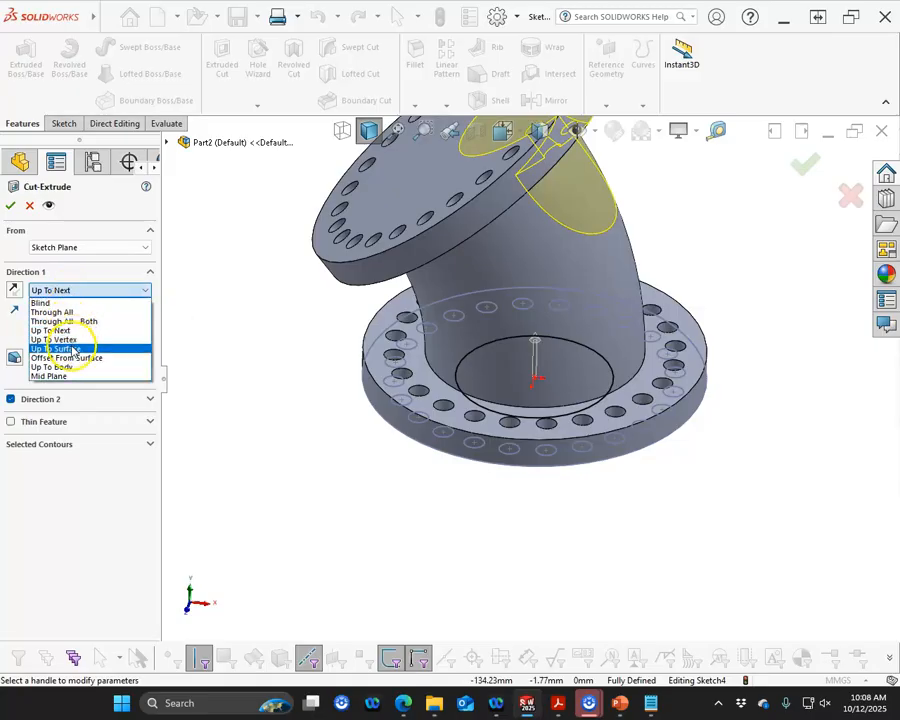
click(60, 348)
click(421, 380)
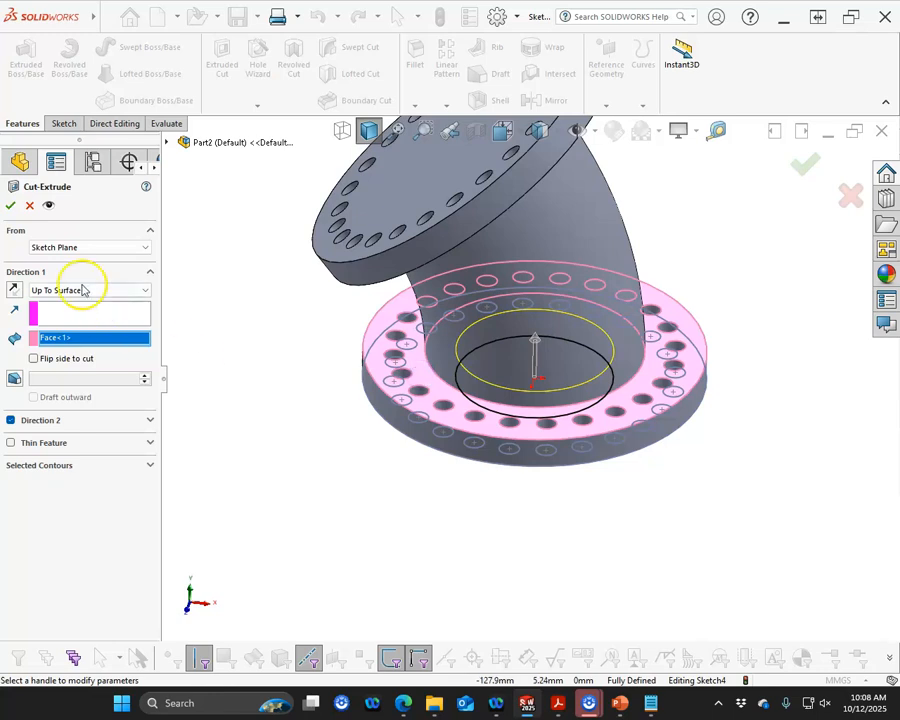
click(805, 163)
Hide Sketch1
middle_drag(193, 354, 280, 383)
click(56, 403)
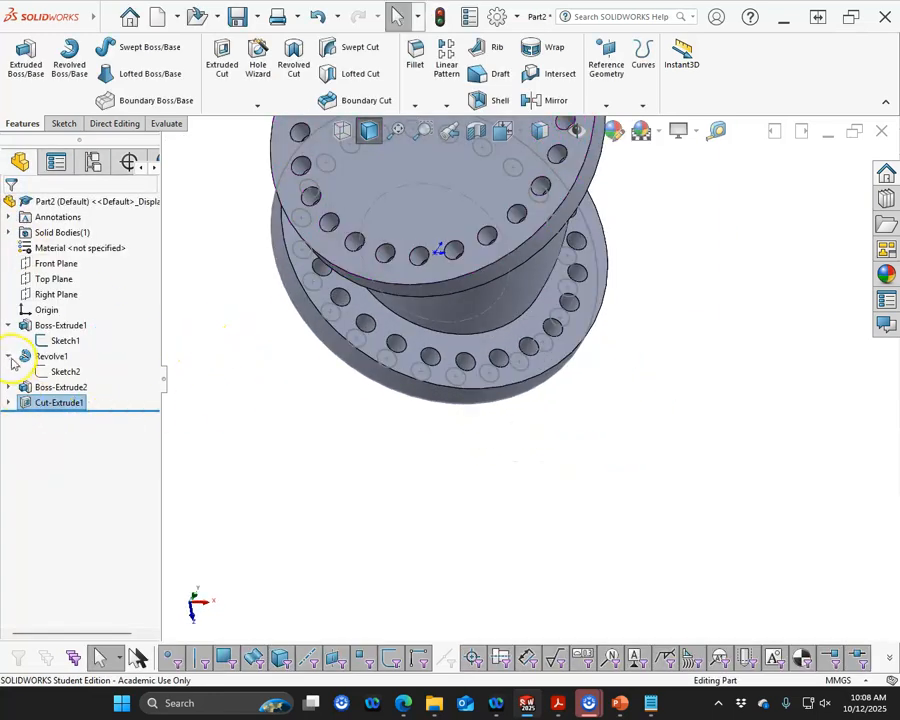
right_click(48, 345)
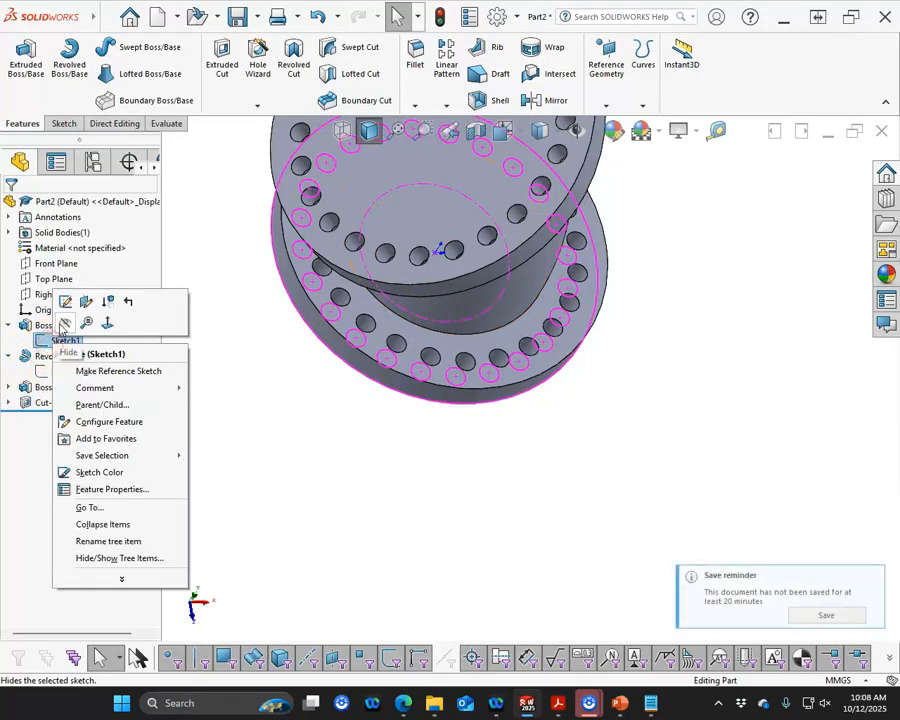
click(64, 324)
Sketch a 56 mm diameter circle centred on the second flange's outer face
click(488, 165)
scroll(504, 190, up, 2)
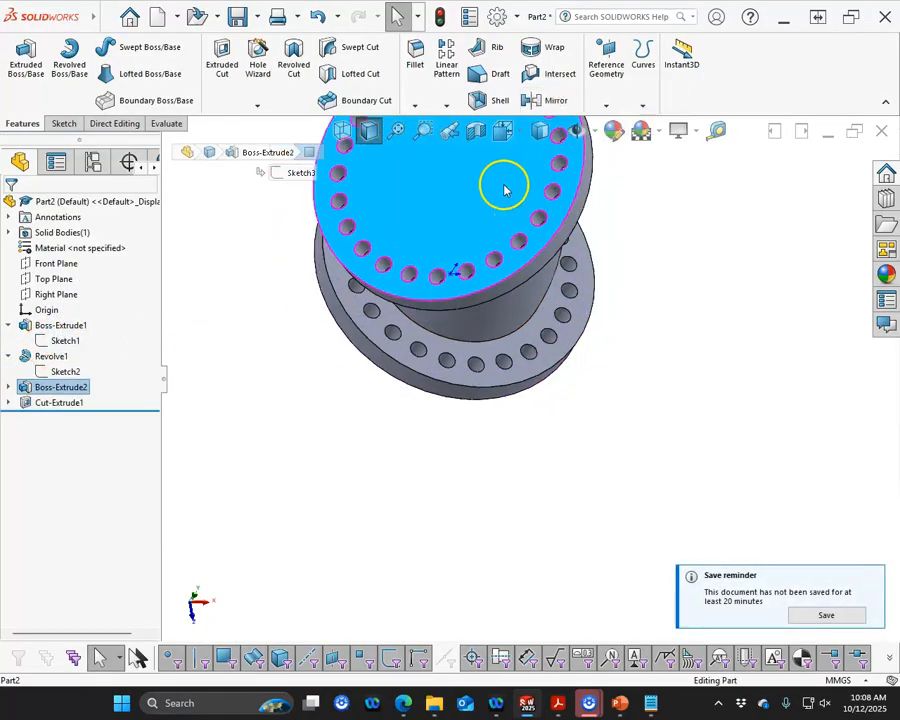
scroll(488, 208, down, 4)
click(478, 212)
click(544, 171)
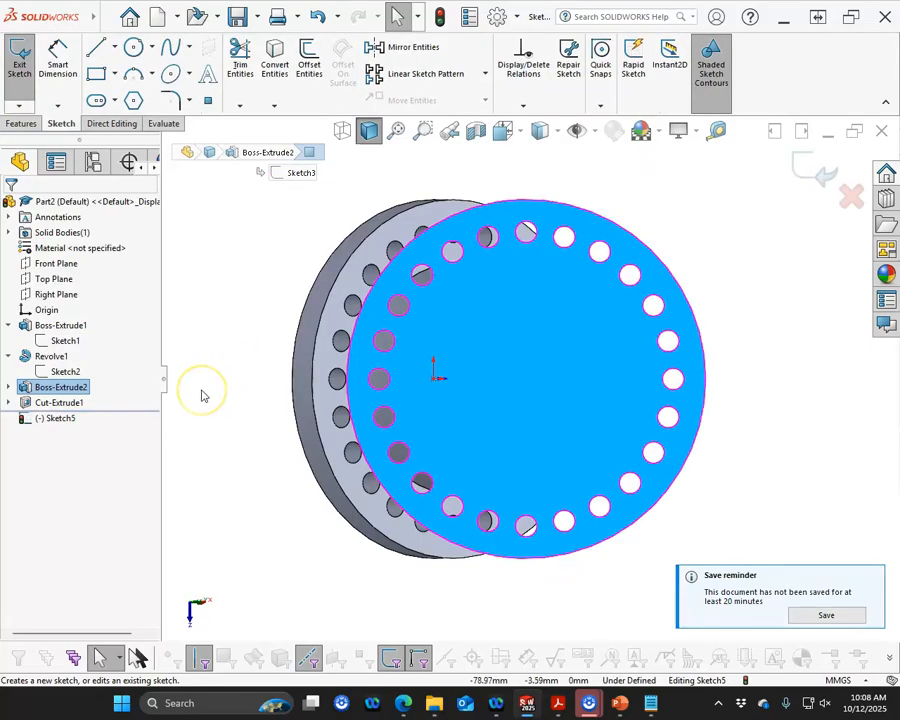
click(134, 49)
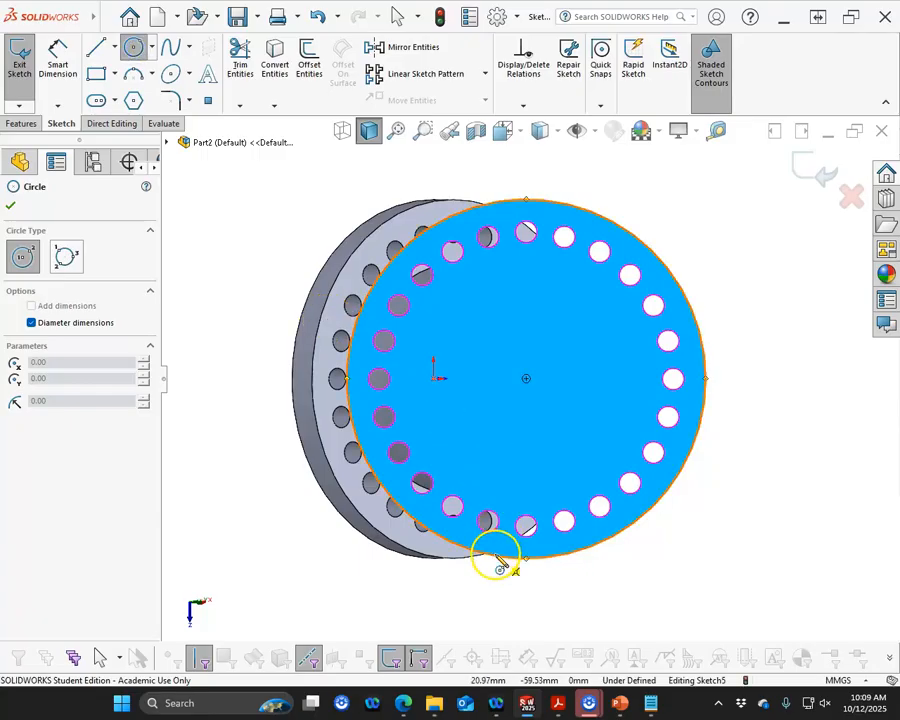
click(526, 379)
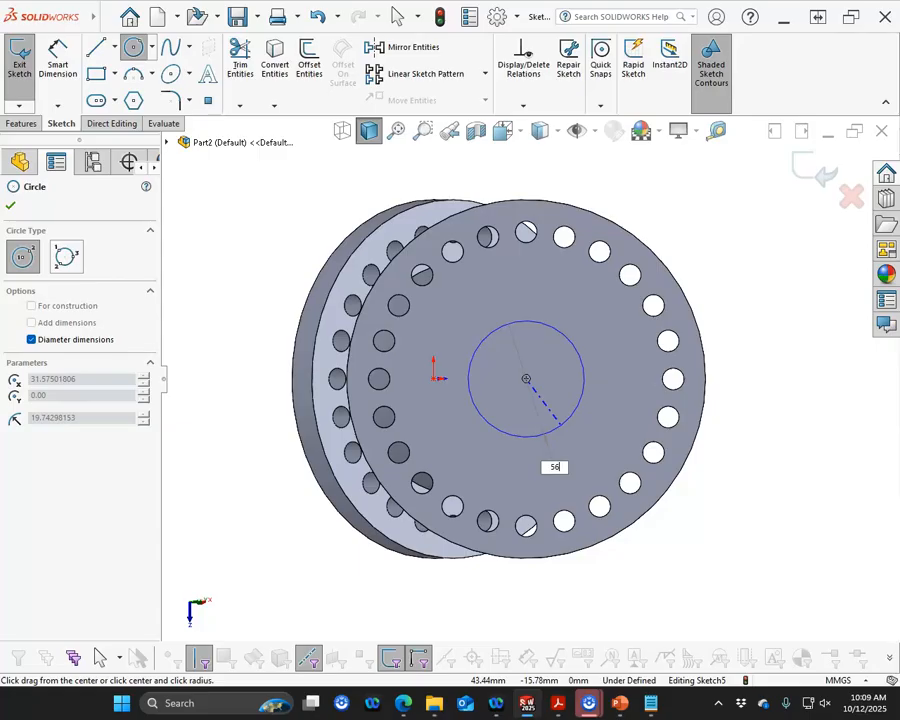
text(56)
key(Return)
right_click(769, 281)
click(790, 295)
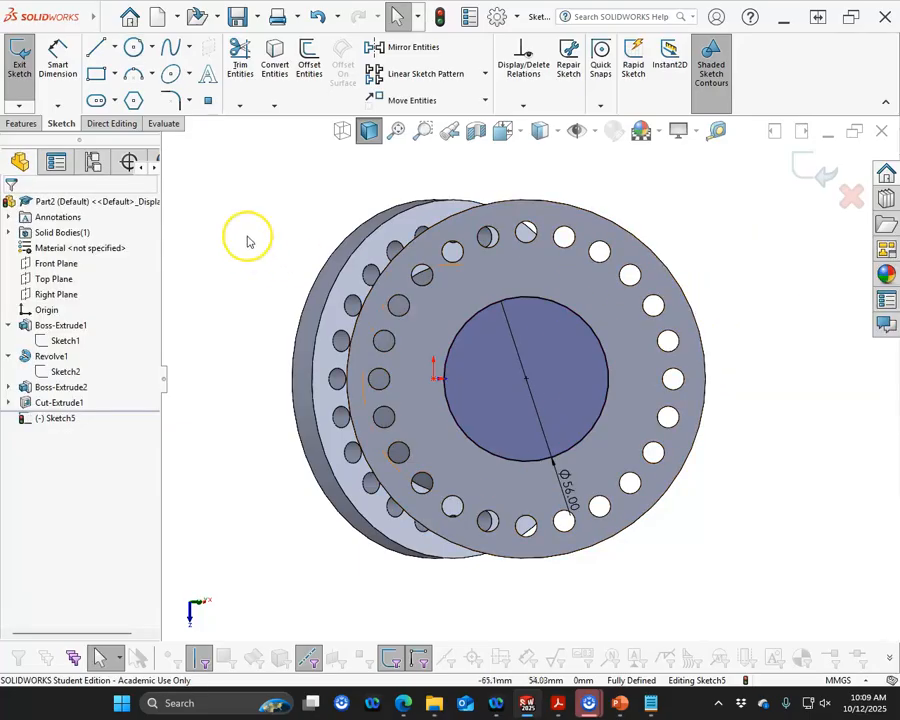
Extrude-cut the 56 mm circle Up To Surface, ending at the second flange's inner face
click(22, 124)
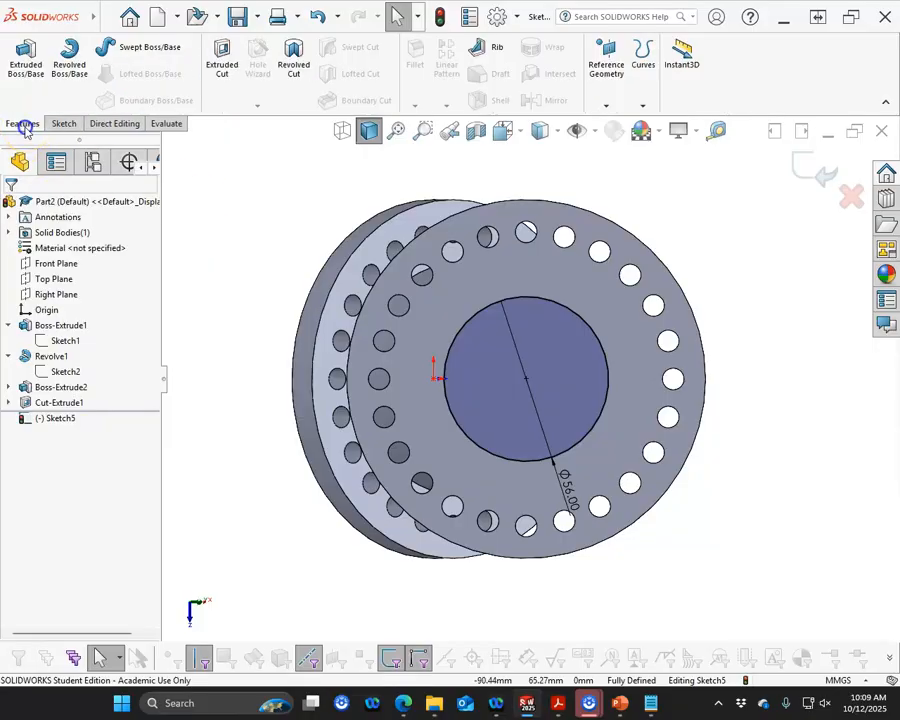
click(215, 79)
click(122, 290)
click(97, 290)
middle_drag(246, 436, 119, 209)
scroll(210, 237, up, 2)
scroll(309, 237, down, 1)
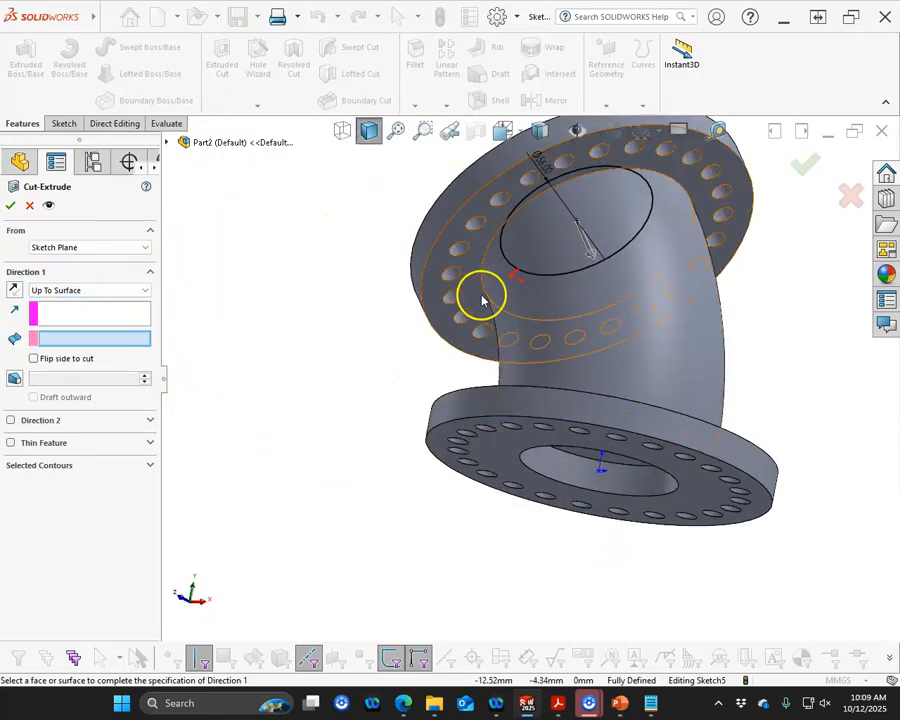
click(445, 257)
click(10, 206)
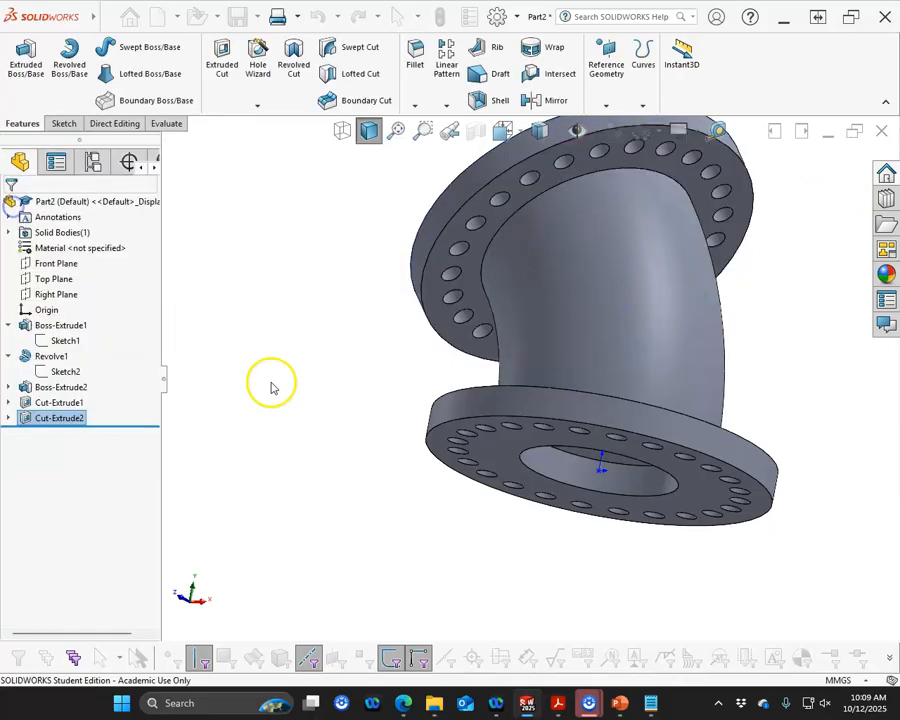
Start a sketch on the revolve's face inside the base bore and convert its circular edge into it
middle_drag(279, 327, 251, 255)
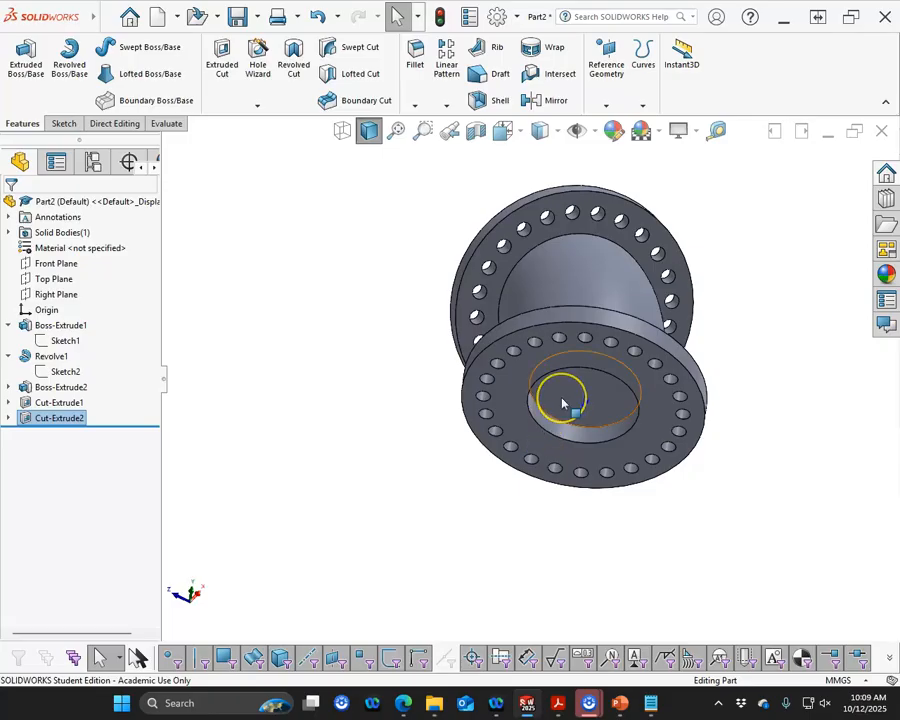
click(565, 401)
click(627, 358)
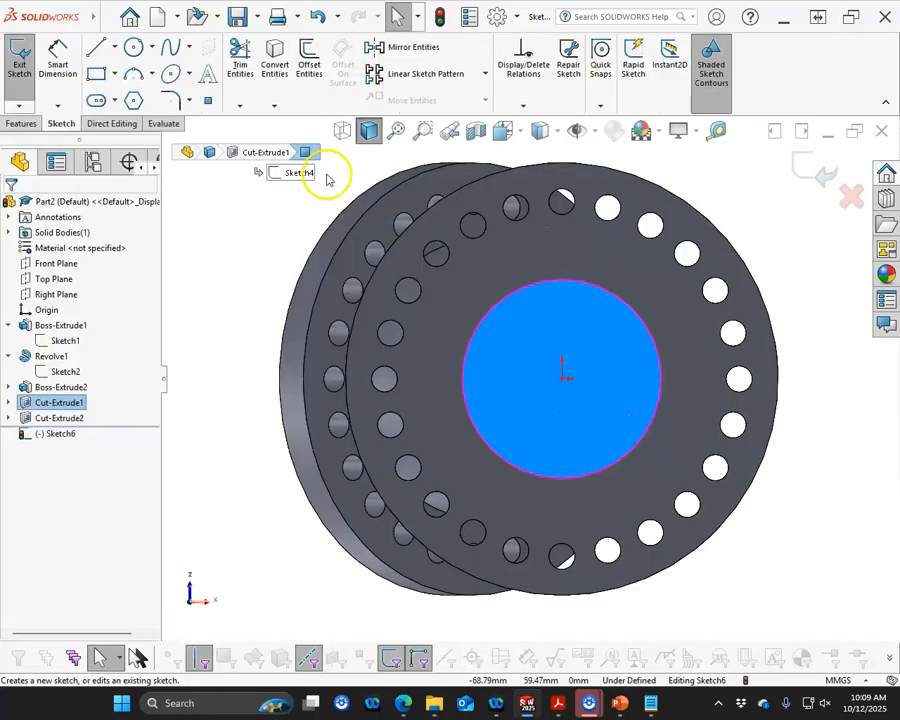
click(274, 68)
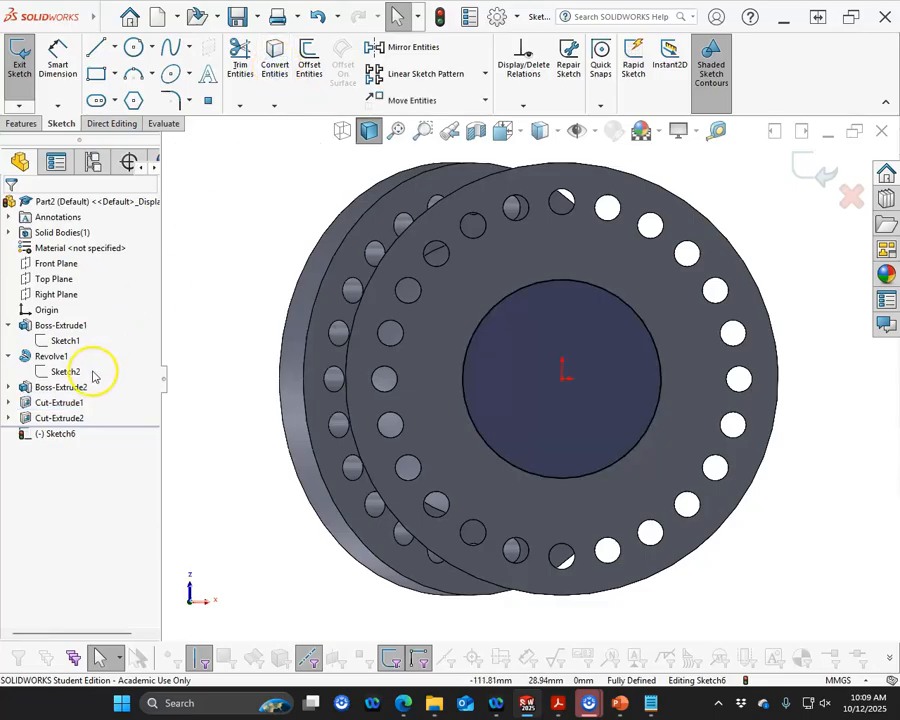
Show Sketch2 and convert its revolve axis line into the current sketch
click(68, 371)
scroll(390, 418, up, 3)
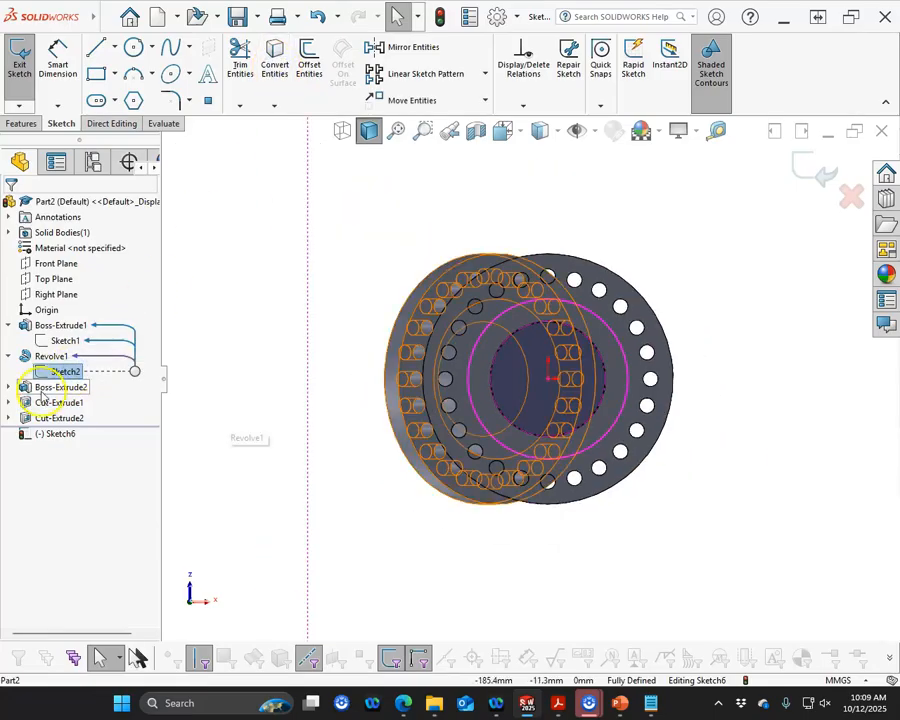
right_click(58, 377)
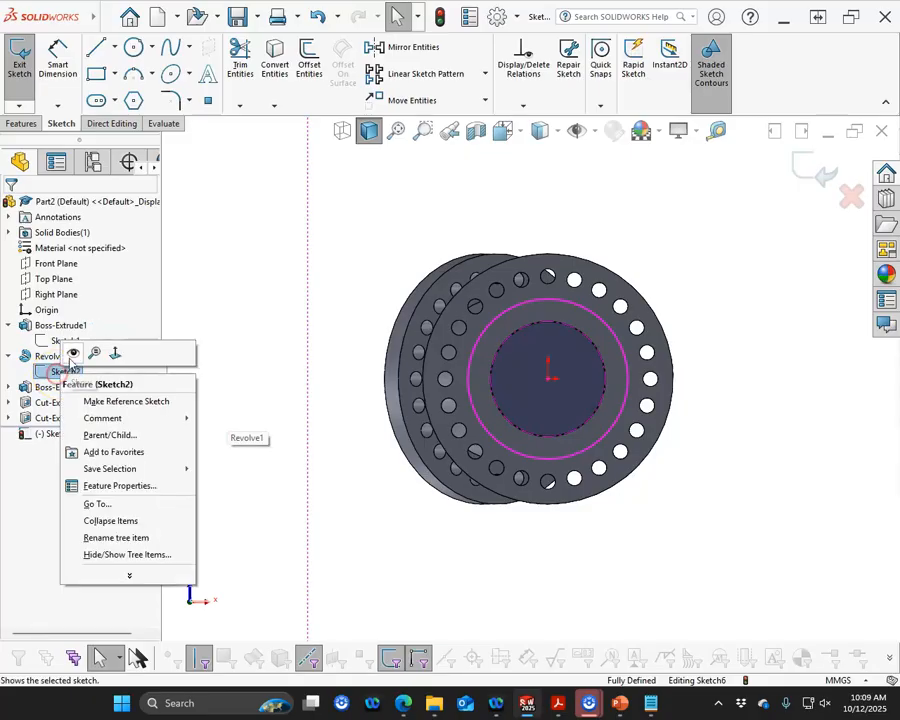
click(72, 353)
click(307, 397)
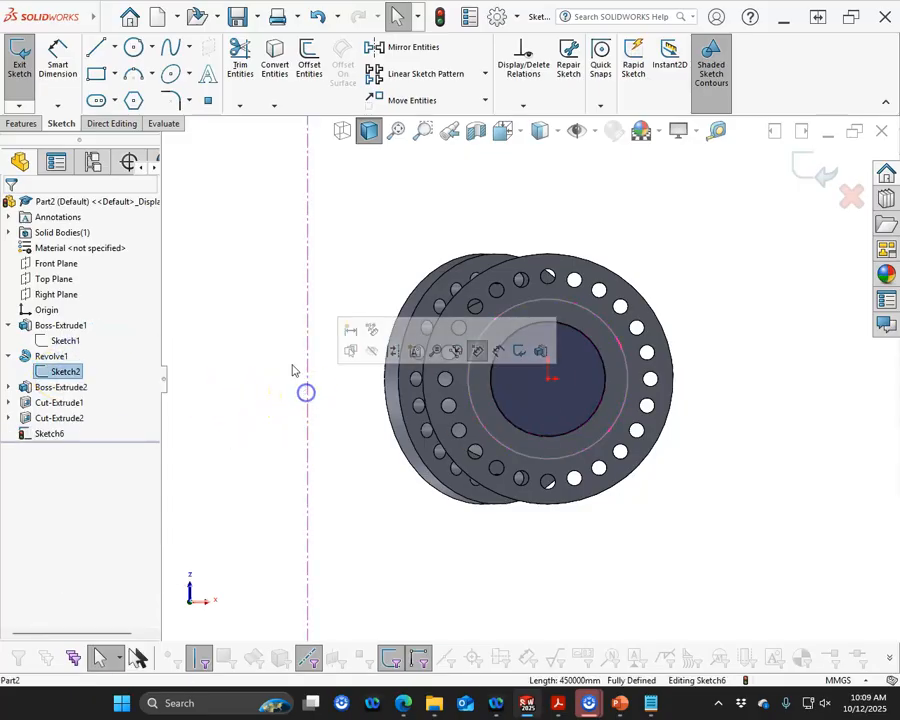
click(274, 66)
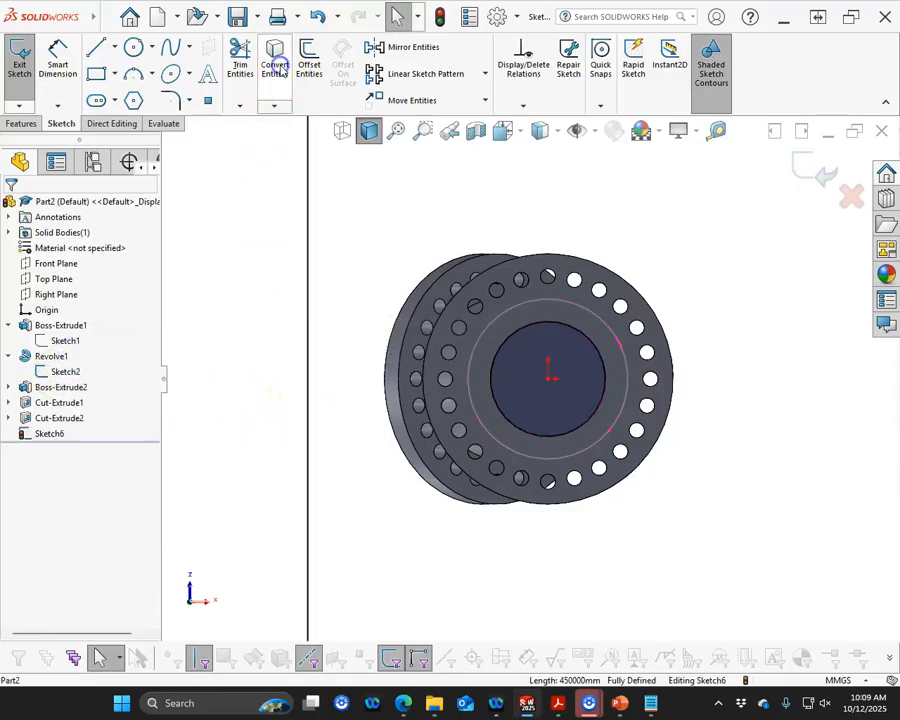
click(308, 302)
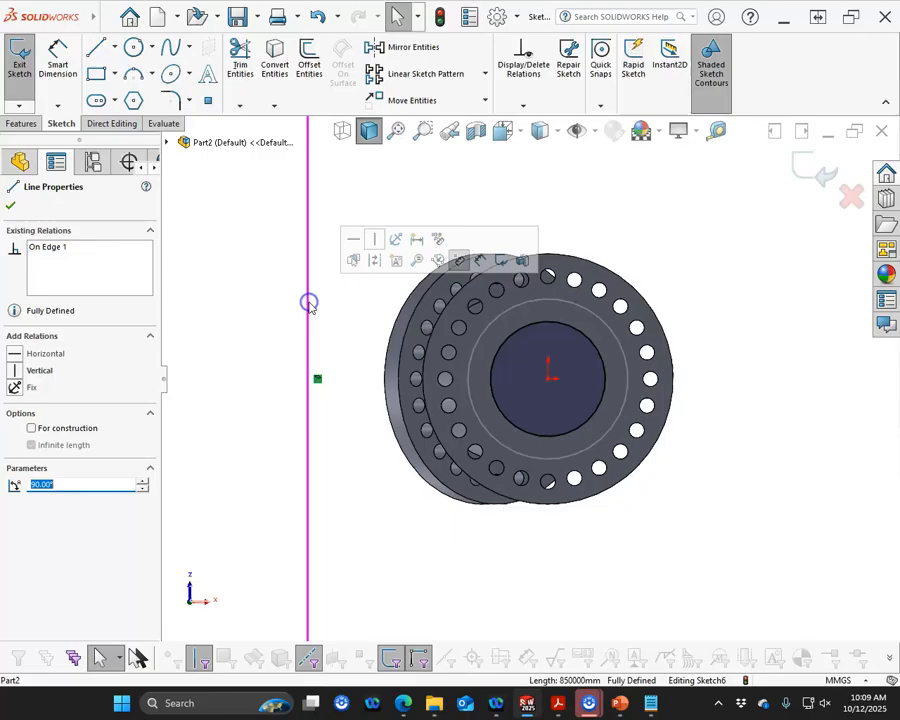
click(375, 261)
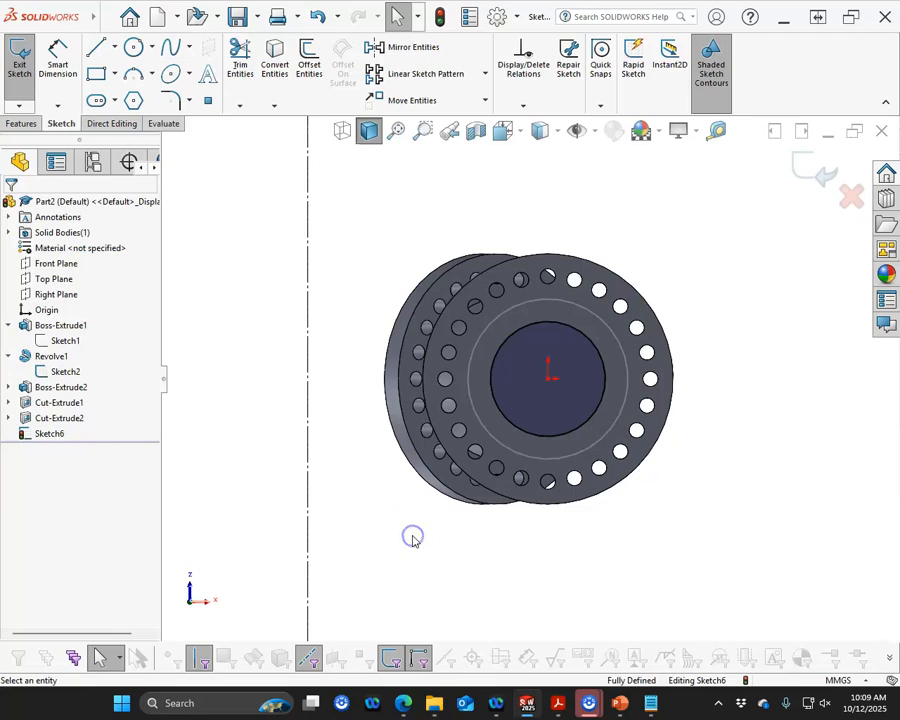
Revolve-cut the current sketch 38 degrees about the converted axis line
key(ctrl+7)
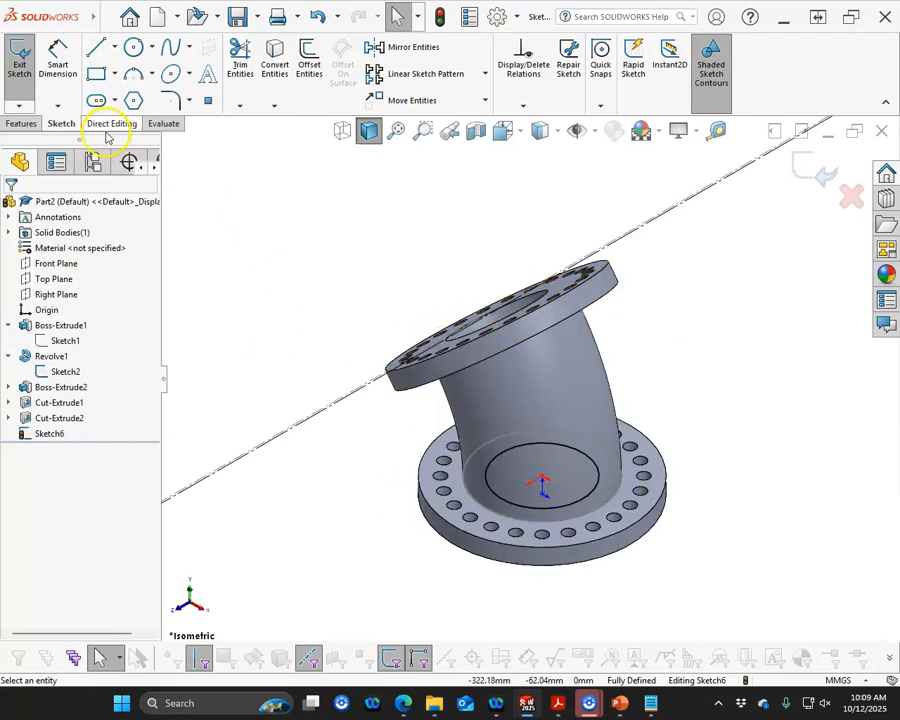
click(20, 124)
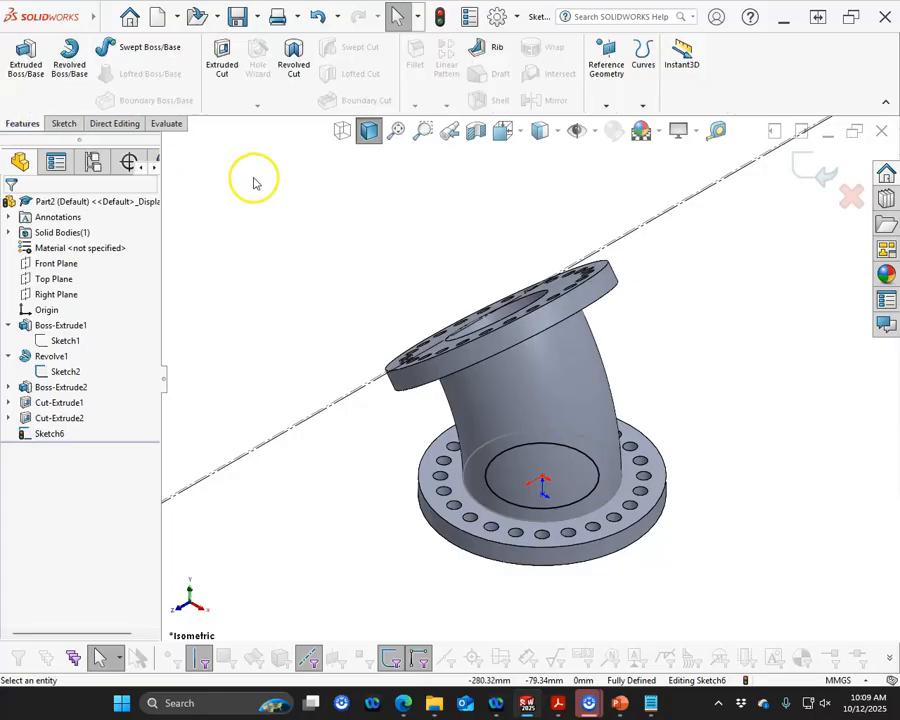
click(294, 60)
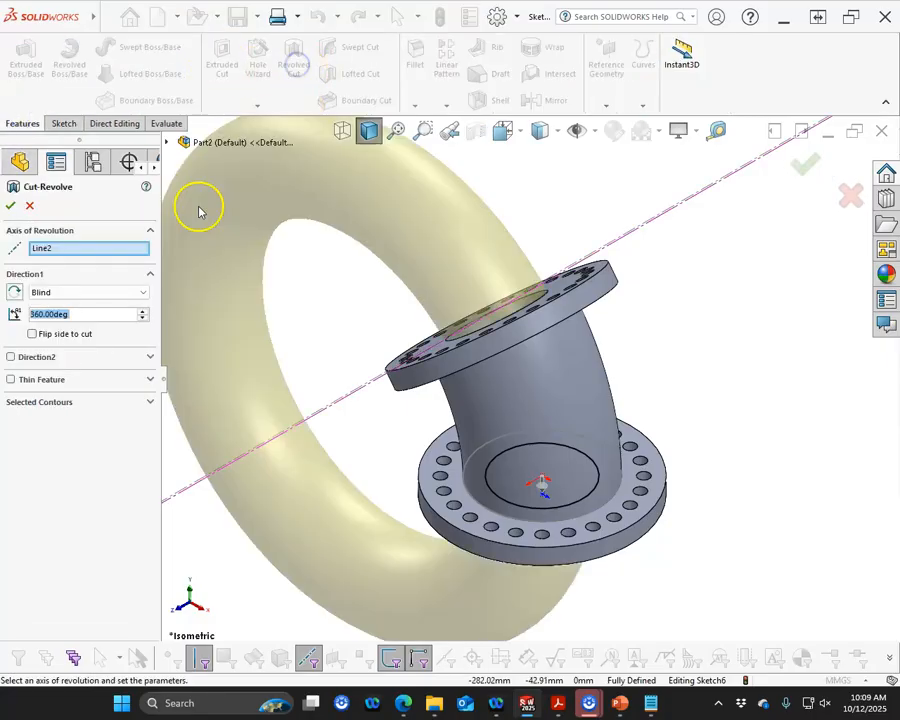
text(38)
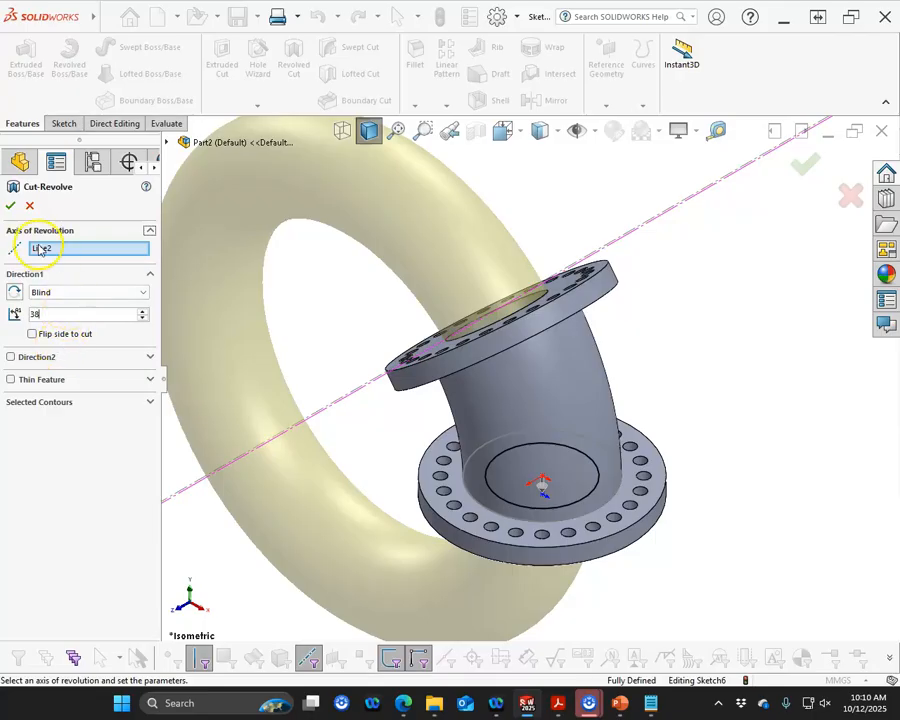
click(12, 207)
Inspect the revolved cut inside the bend and bore from several angles
middle_drag(320, 335, 570, 378)
scroll(562, 284, down, 5)
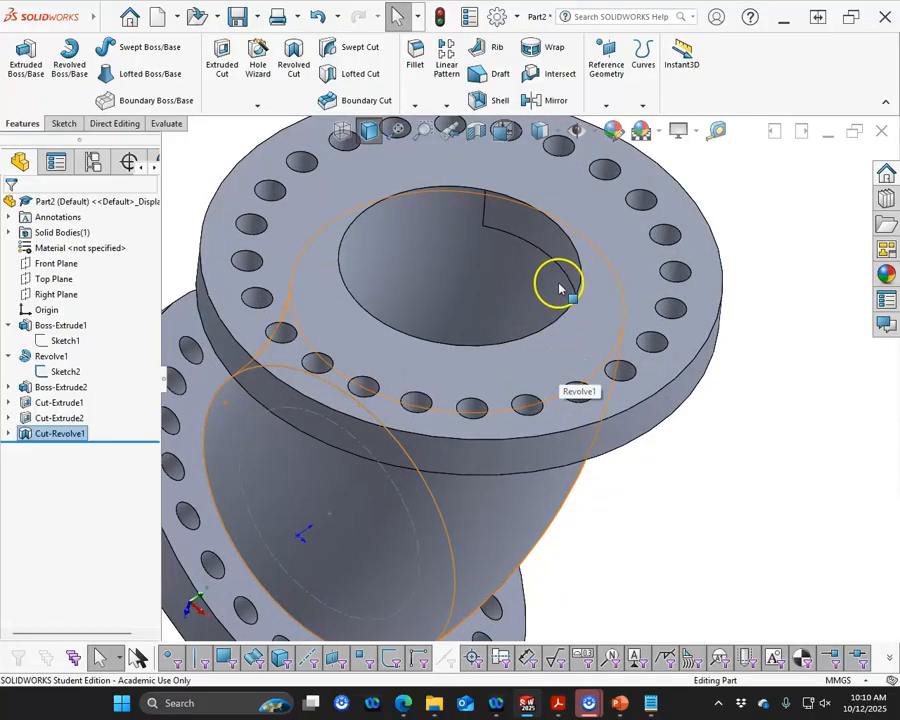
scroll(496, 245, up, 2)
middle_drag(500, 240, 532, 236)
scroll(558, 305, down, 3)
middle_drag(558, 303, 332, 216)
scroll(386, 311, up, 5)
middle_drag(388, 308, 468, 209)
scroll(458, 425, down, 5)
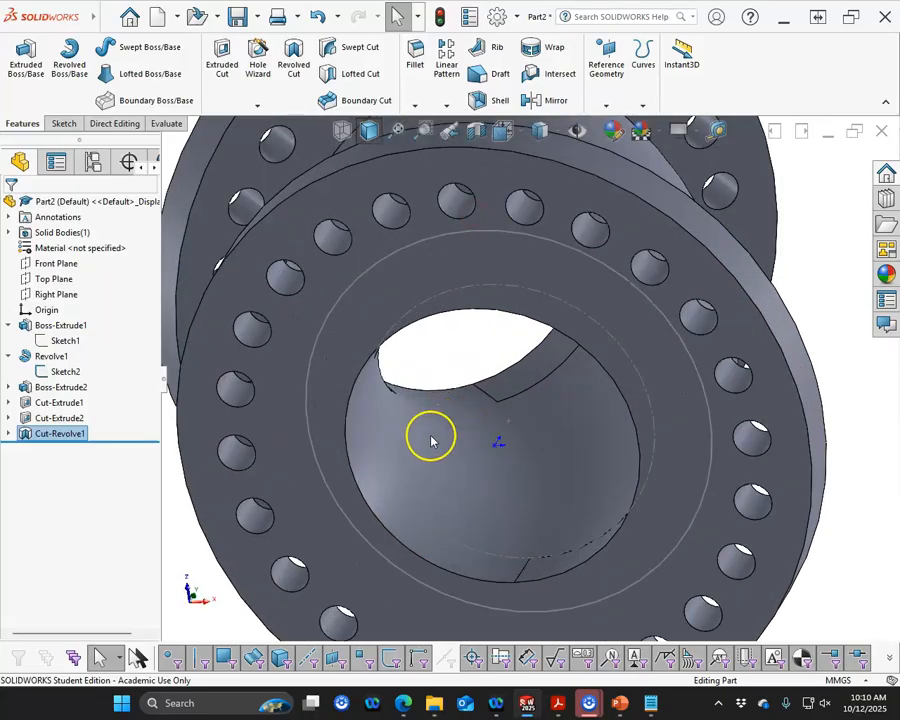
scroll(432, 441, up, 5)
middle_drag(428, 436, 561, 571)
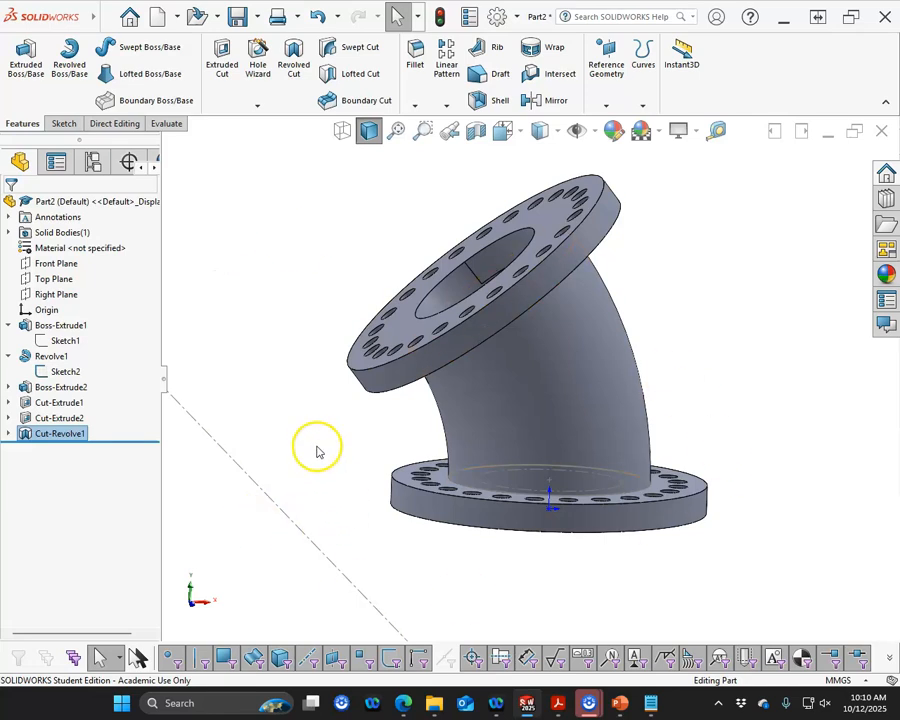
Chamfer six edges, the outer rims and bore edges of both flanges, 2 mm at 45 degrees
middle_drag(372, 406, 398, 446)
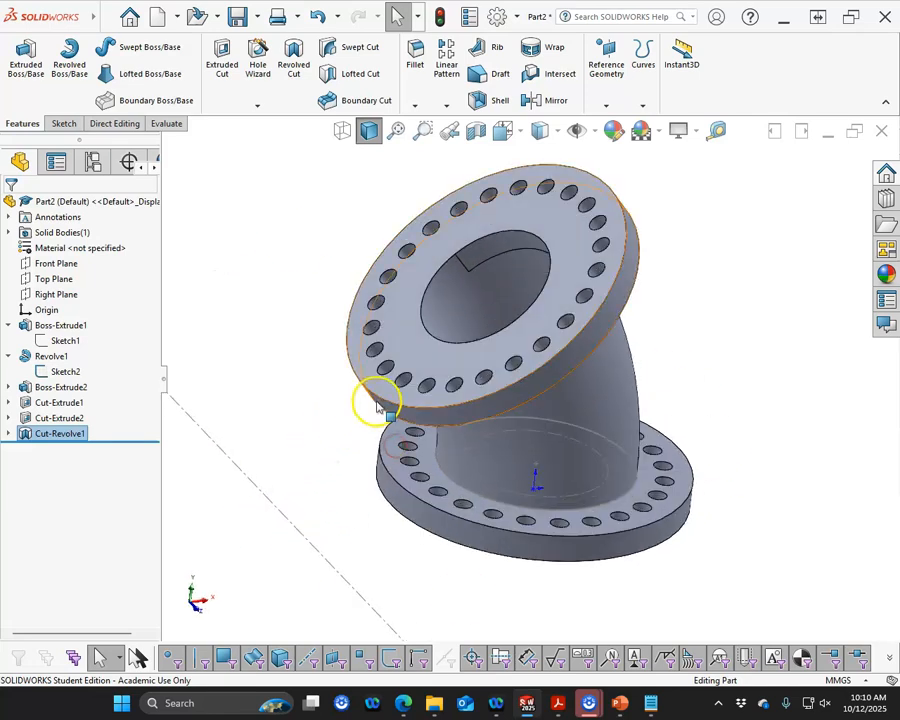
click(378, 400)
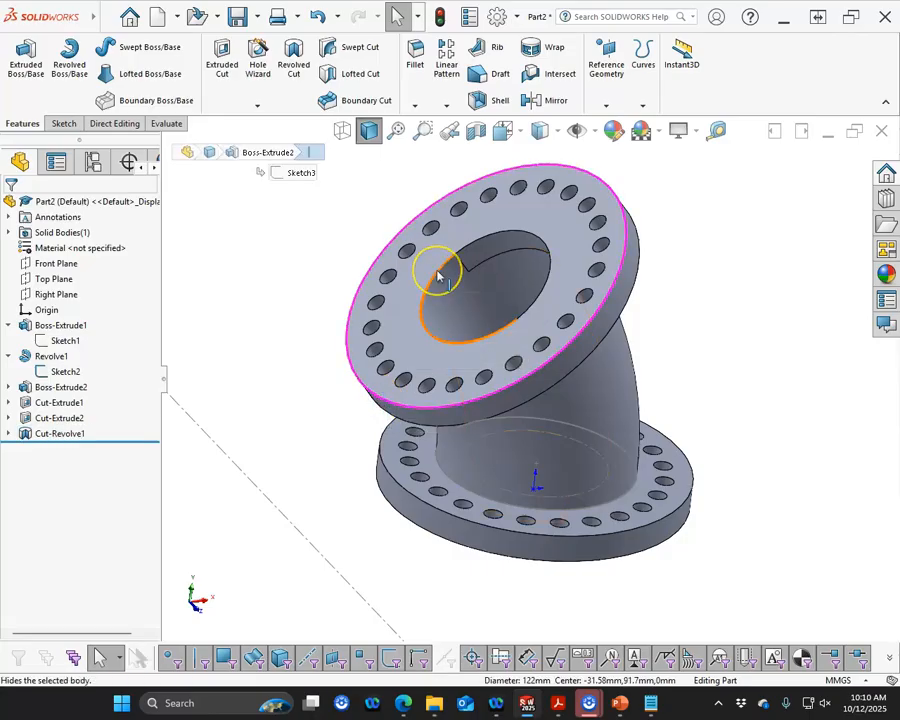
ctrl+click(437, 276)
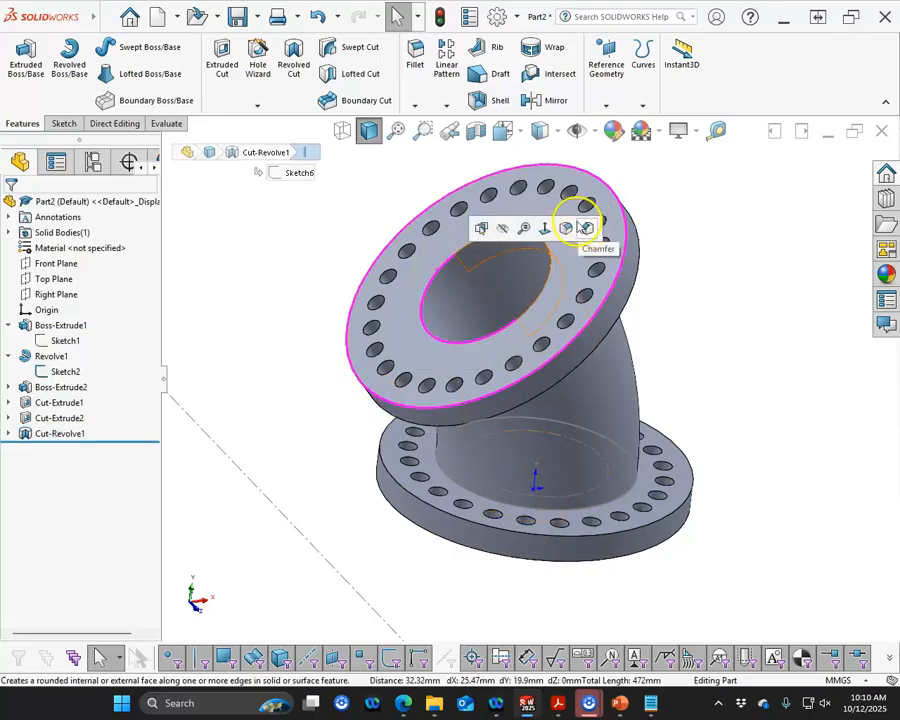
click(585, 228)
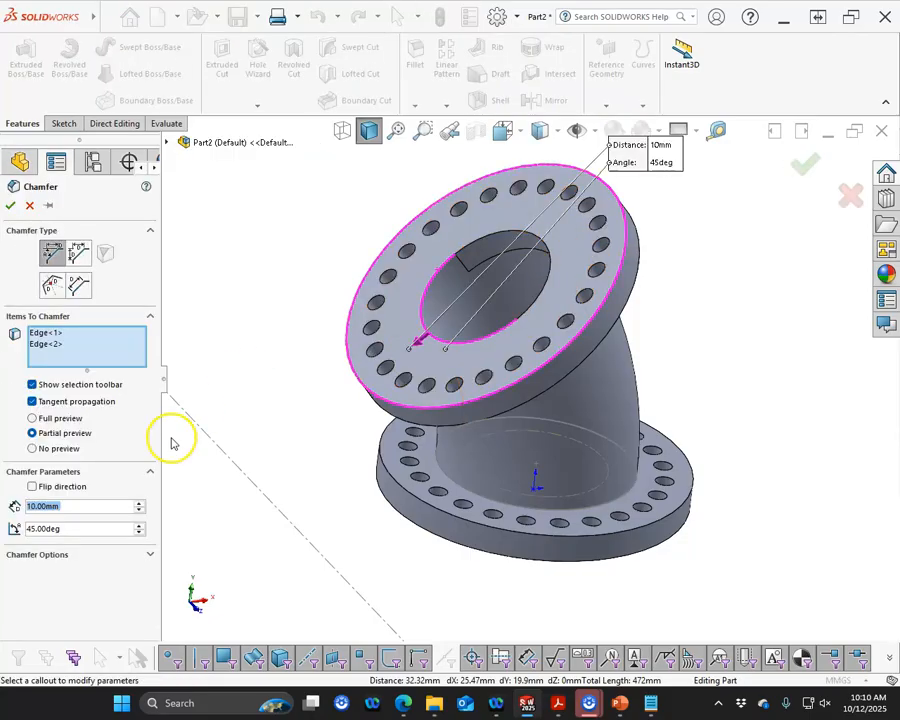
text(2)
key(Return)
click(630, 302)
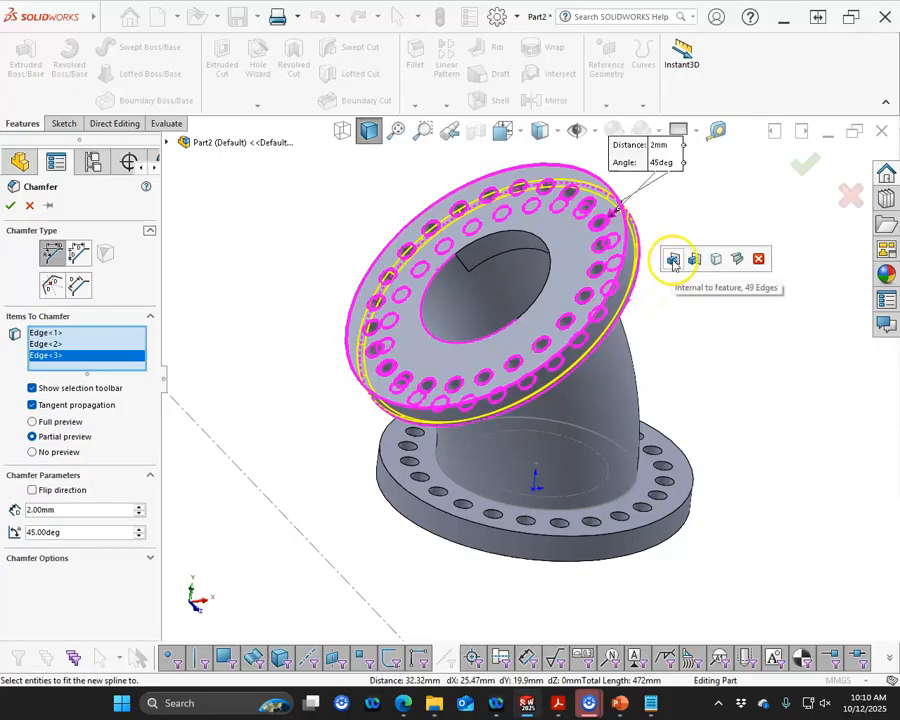
click(693, 489)
click(681, 542)
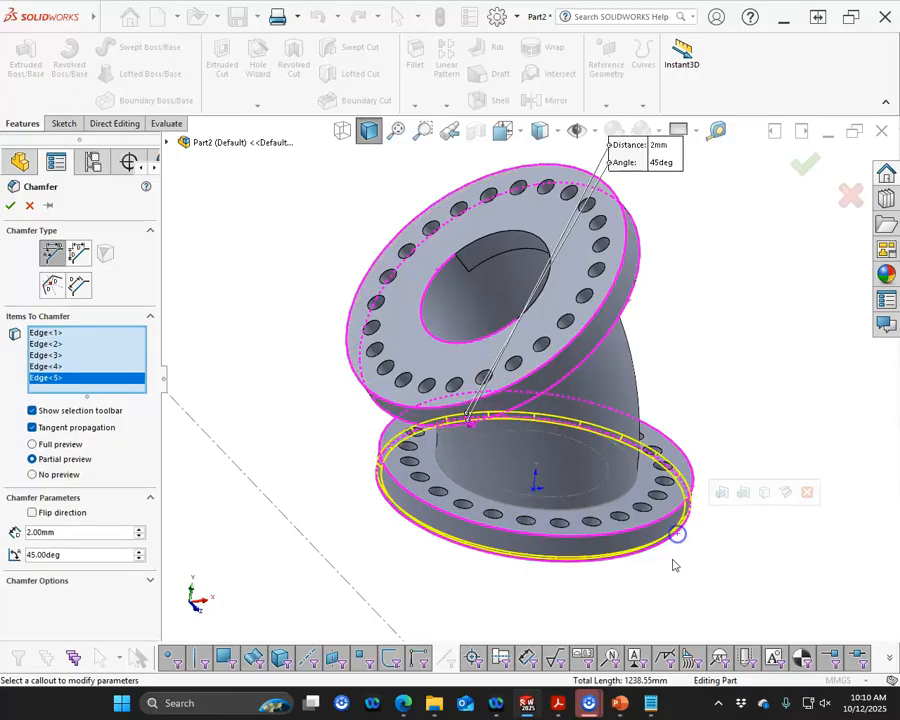
middle_drag(669, 558, 642, 530)
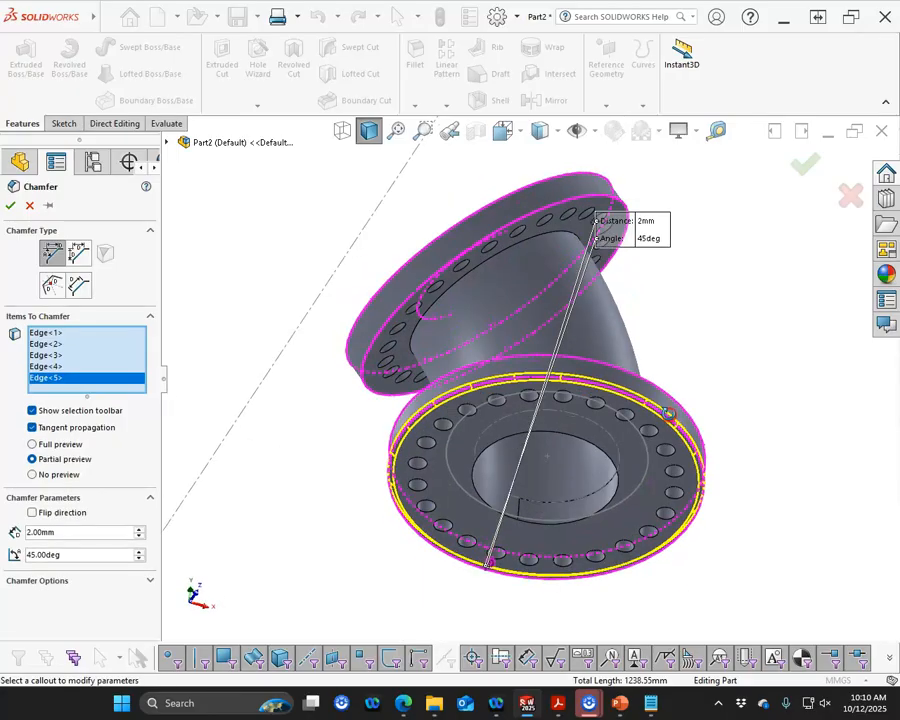
click(614, 489)
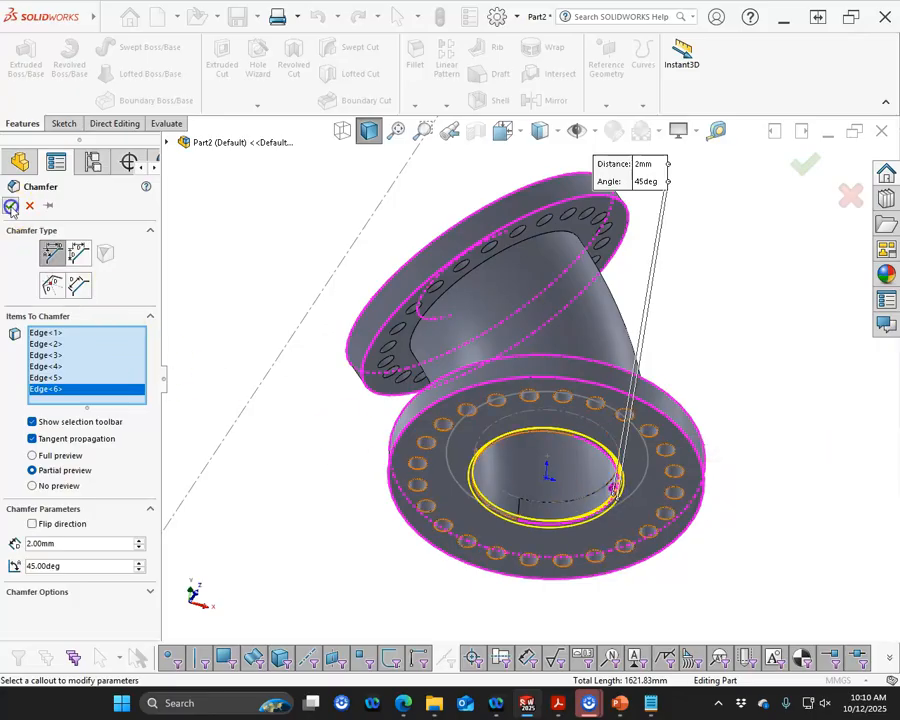
click(11, 206)
Hide Sketch2 in the model
middle_drag(286, 464, 367, 595)
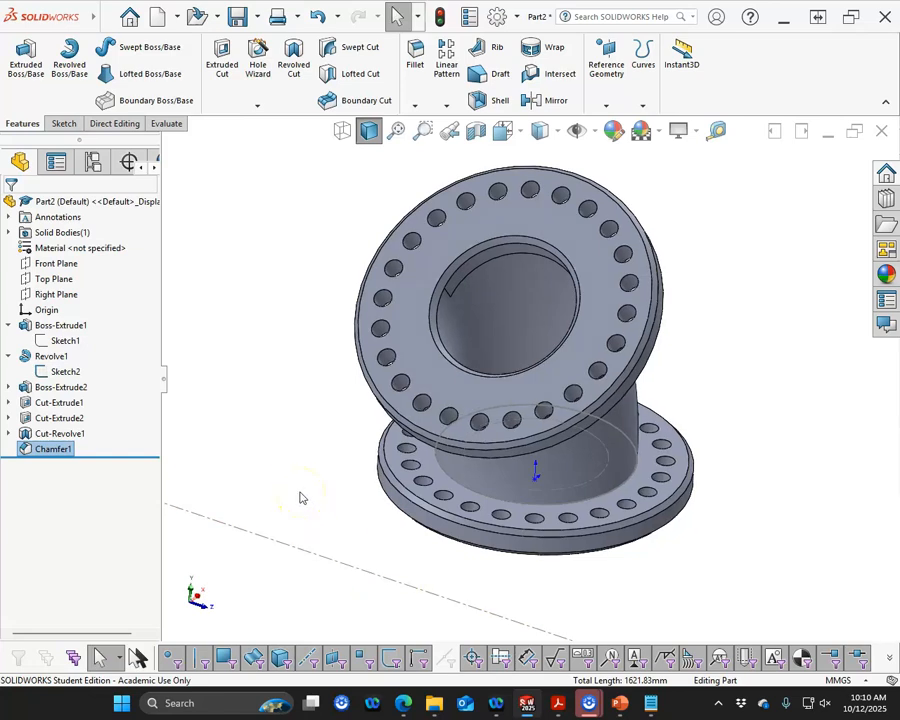
mouse_move(320, 468)
middle_down()
mouse_move(313, 410)
mouse_move(253, 380)
mouse_move(311, 492)
mouse_move(317, 422)
mouse_move(329, 402)
mouse_move(303, 372)
mouse_move(291, 337)
mouse_move(302, 440)
middle_up()
right_click(45, 376)
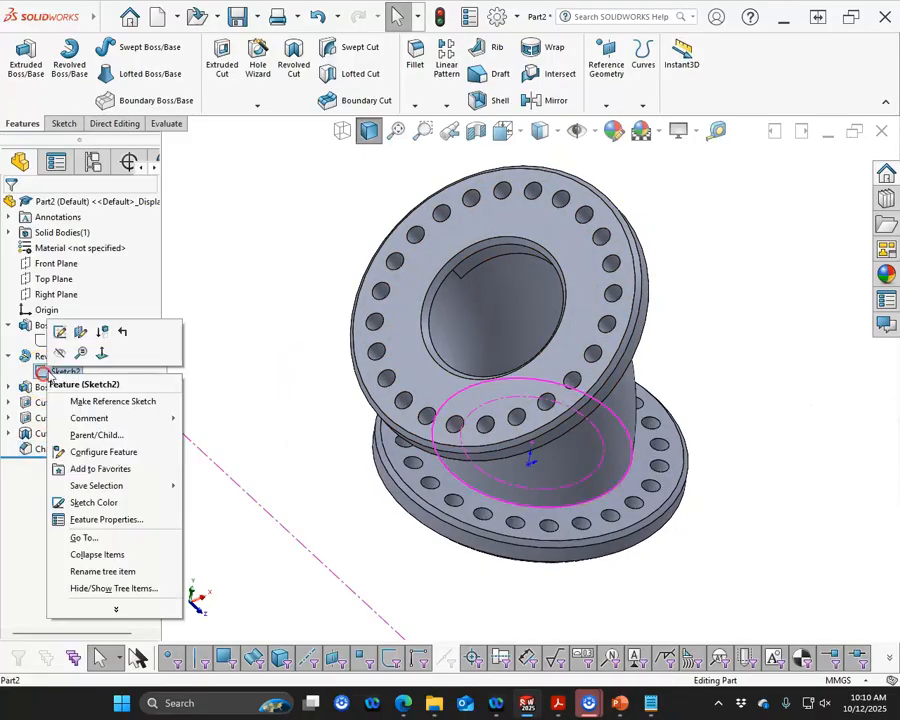
click(58, 353)
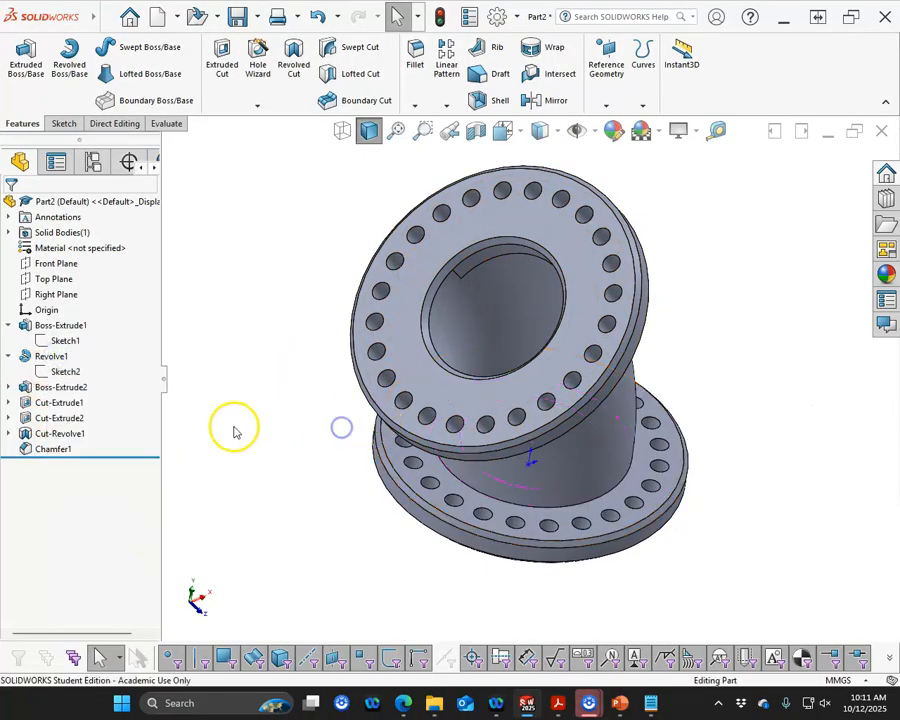
click(236, 432)
Check the part's mass properties
drag(0, 46, 0, 62)
click(168, 123)
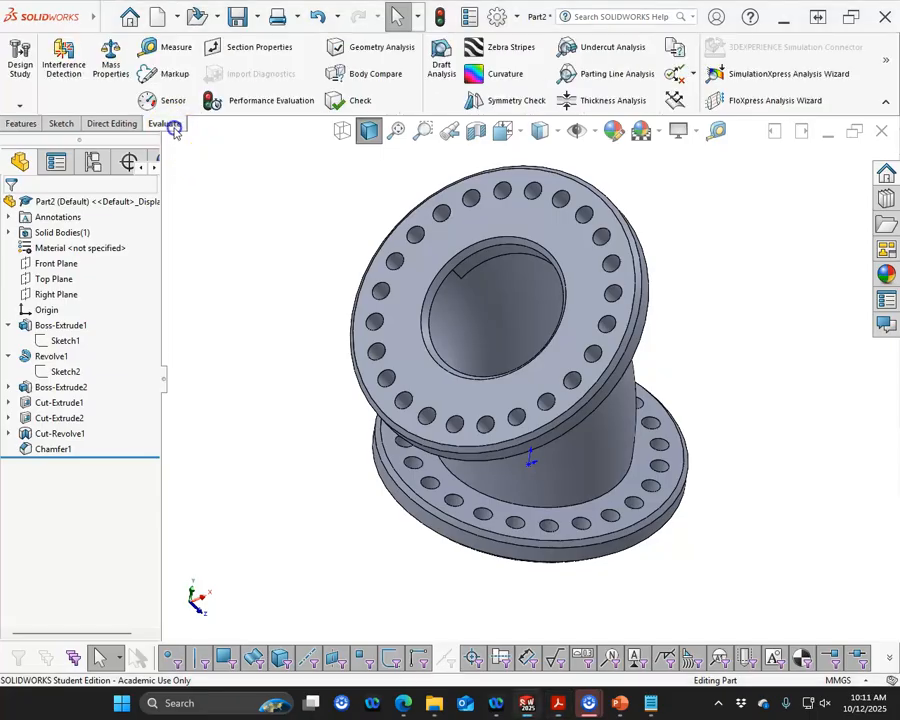
click(113, 62)
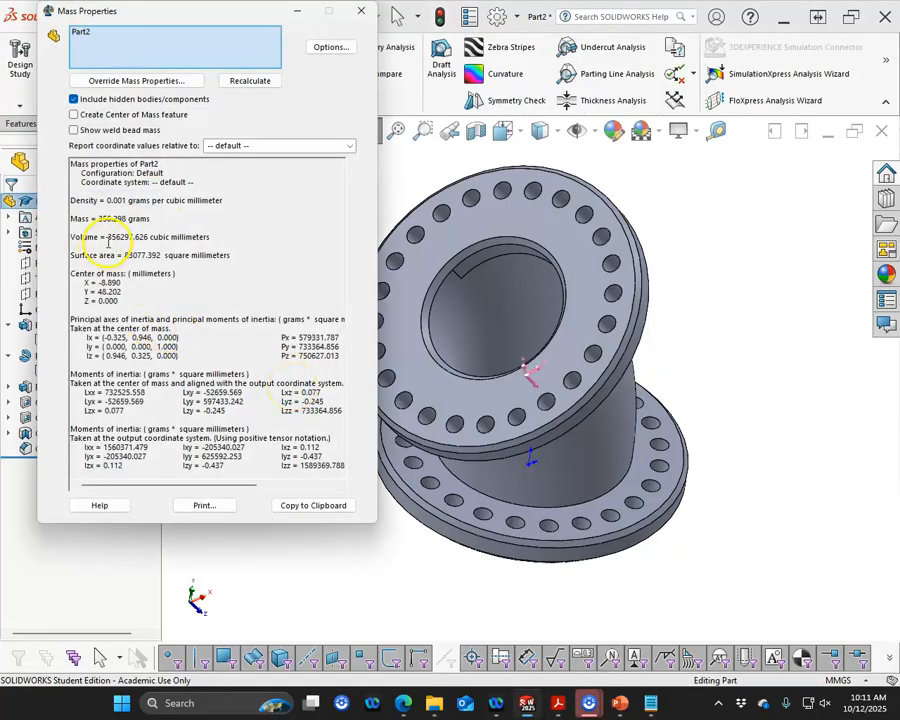
click(360, 12)
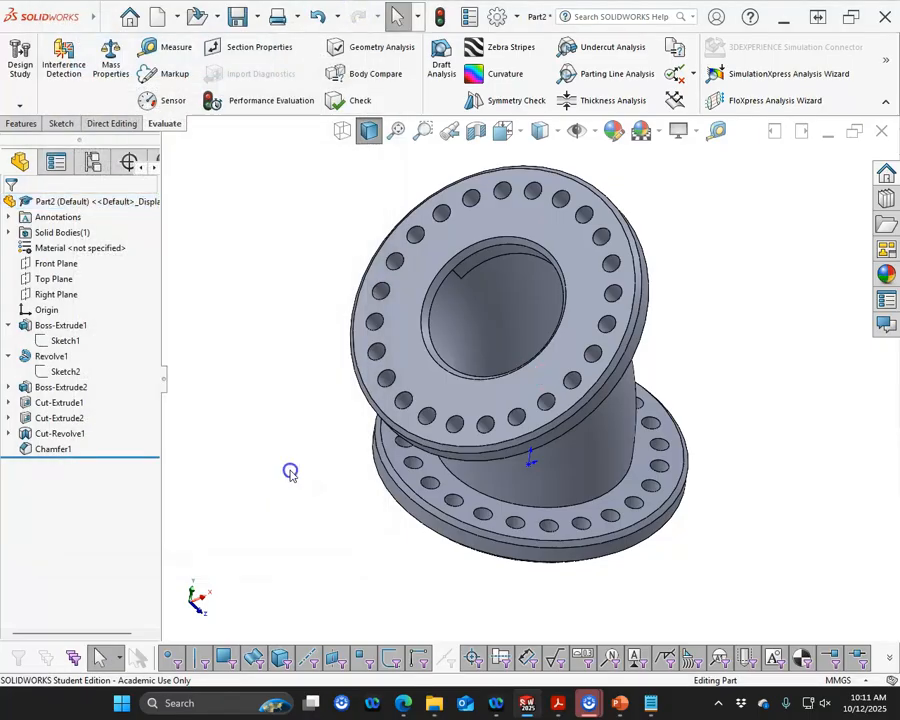
Examine the fitting in a section view cut along the Front Plane
key(ctrl+1)
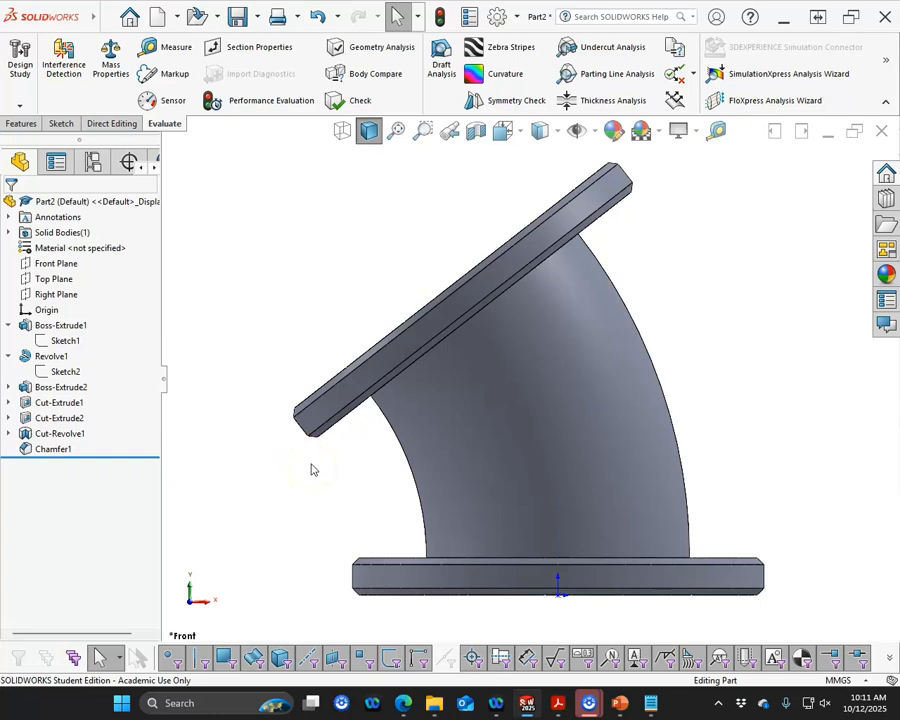
scroll(512, 432, up, 3)
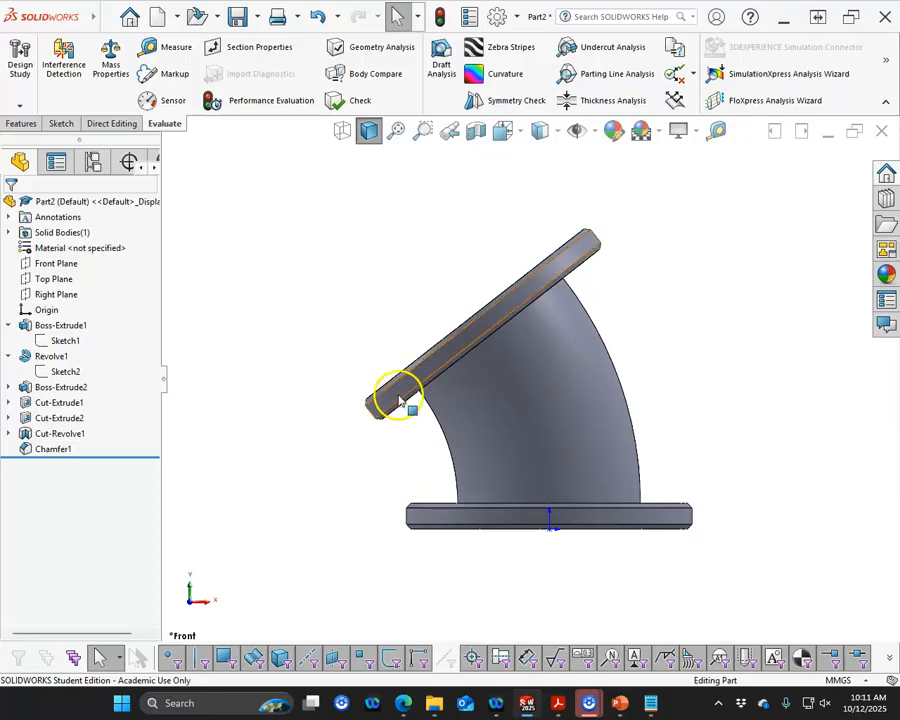
click(476, 130)
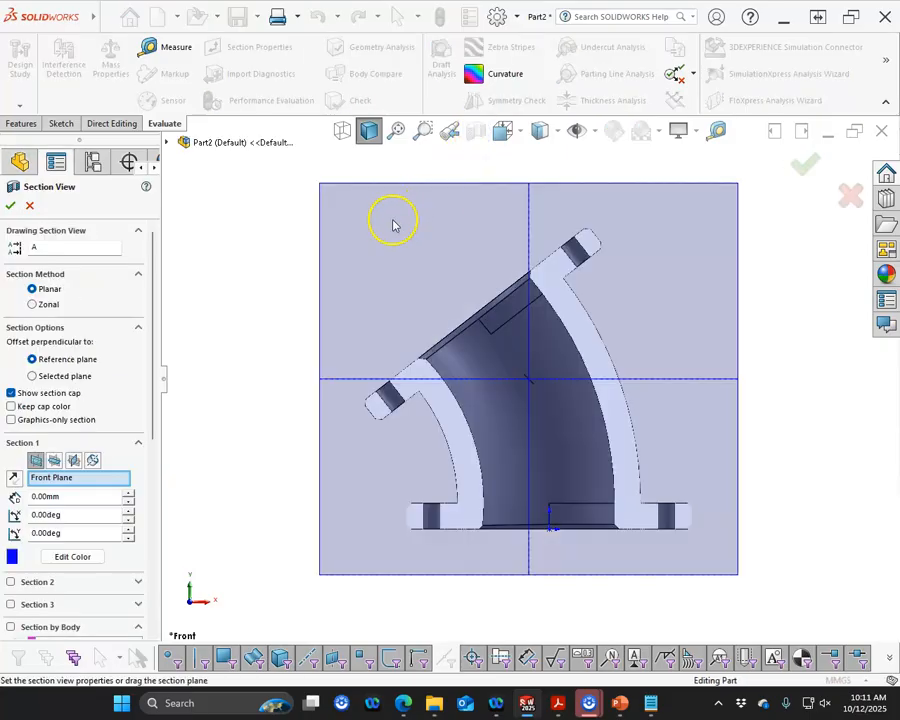
click(9, 206)
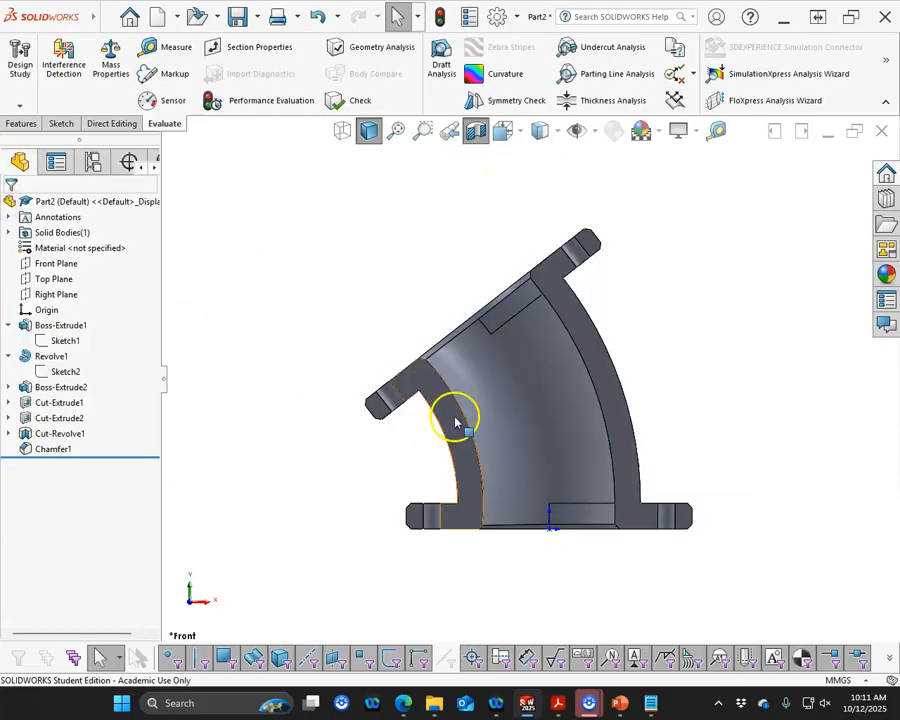
scroll(577, 525, down, 4)
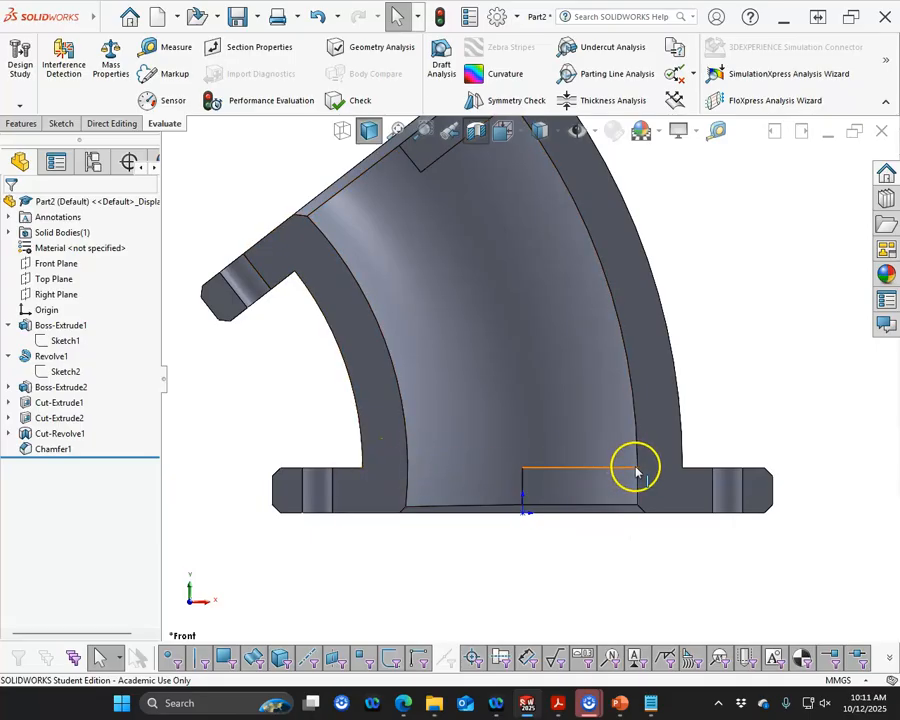
middle_drag(552, 408, 571, 506)
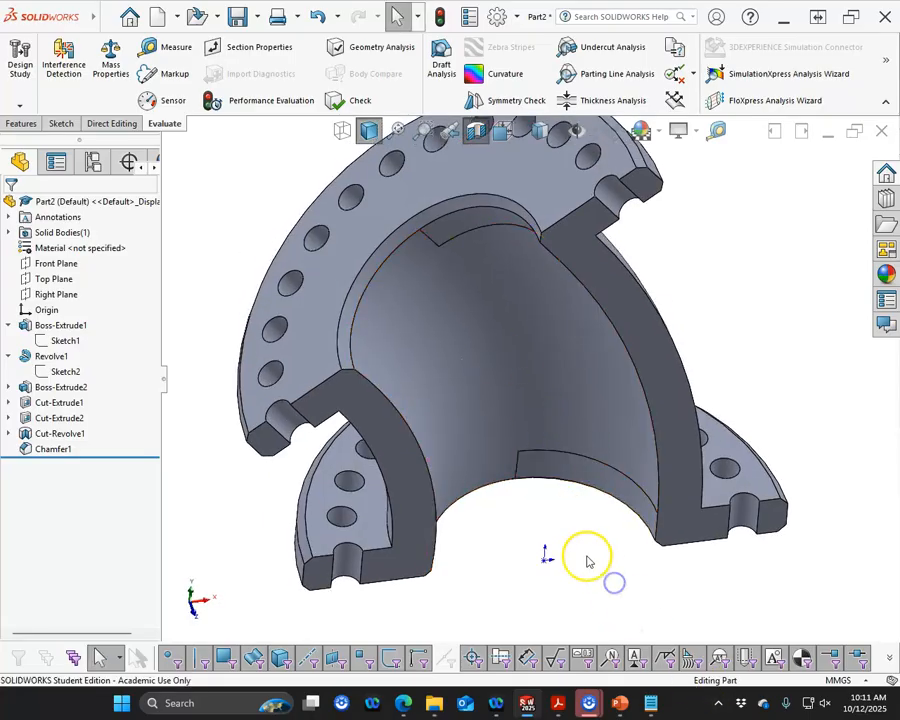
key(ctrl+7)
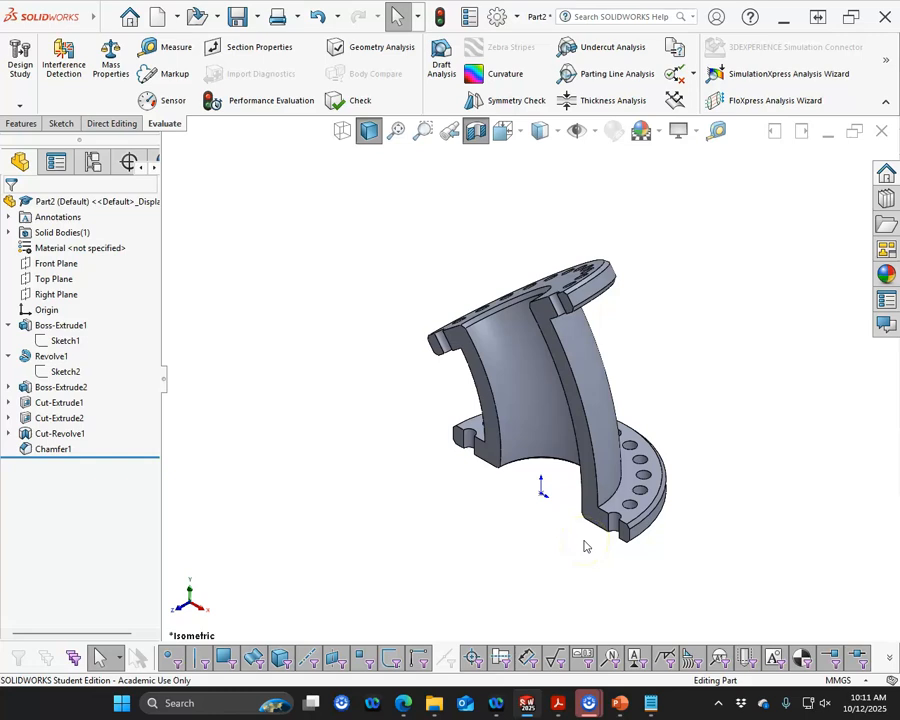
click(475, 133)
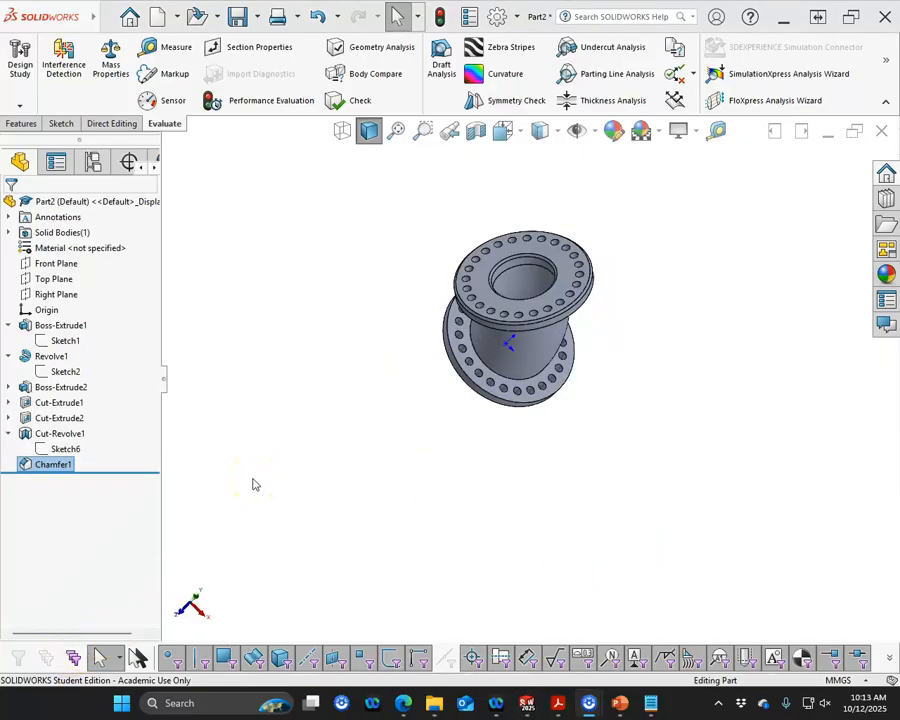
Inspect Cut-Revolve1 and its parent features on the model
mouse_move(253, 485)
middle_down()
mouse_move(247, 460)
mouse_move(381, 390)
middle_up()
scroll(487, 331, down, 3)
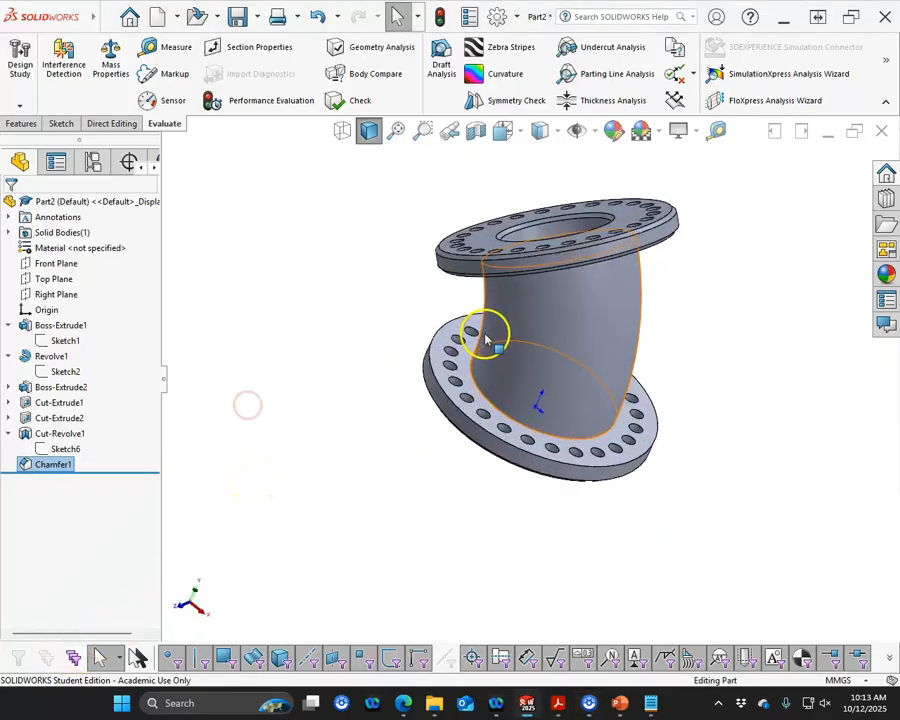
click(62, 433)
middle_drag(372, 512, 486, 542)
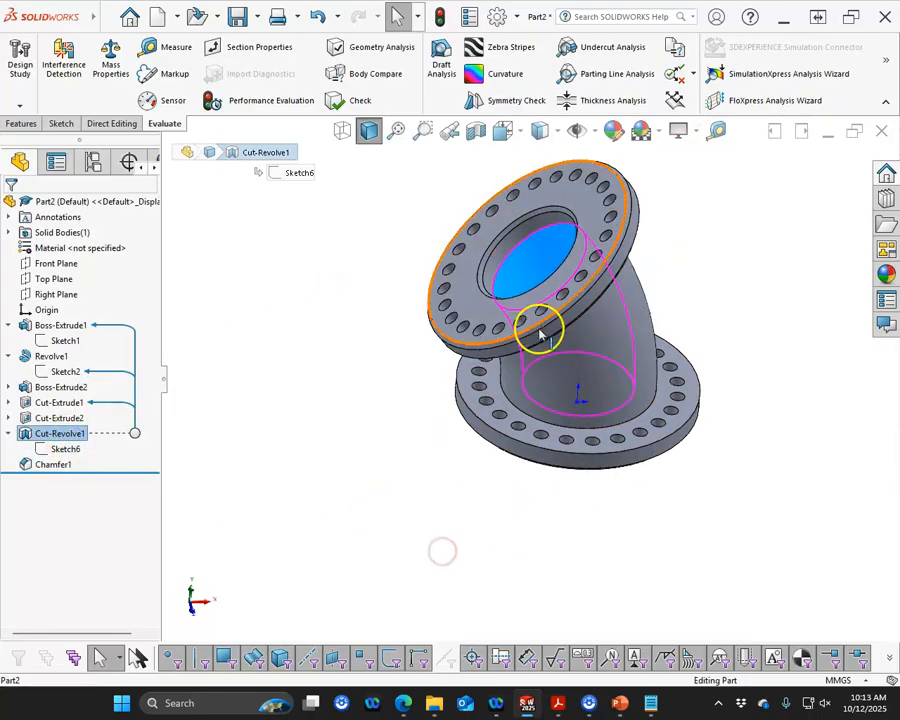
middle_drag(484, 280, 402, 396)
click(402, 396)
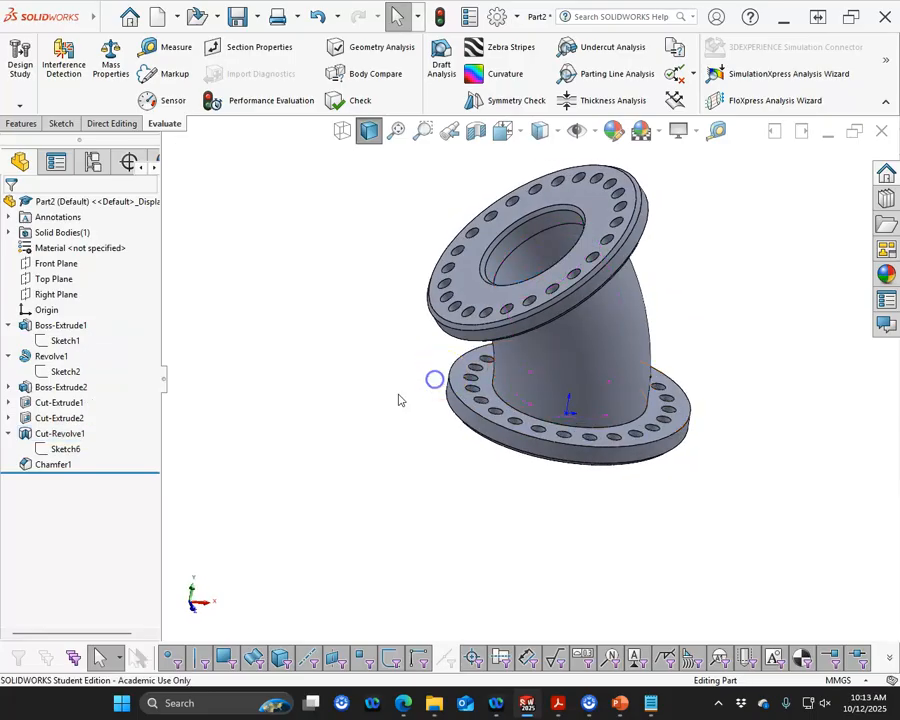
Review the fitting again in a Front Plane section view and recheck its mass properties
key(ctrl+1)
scroll(438, 388, up, 3)
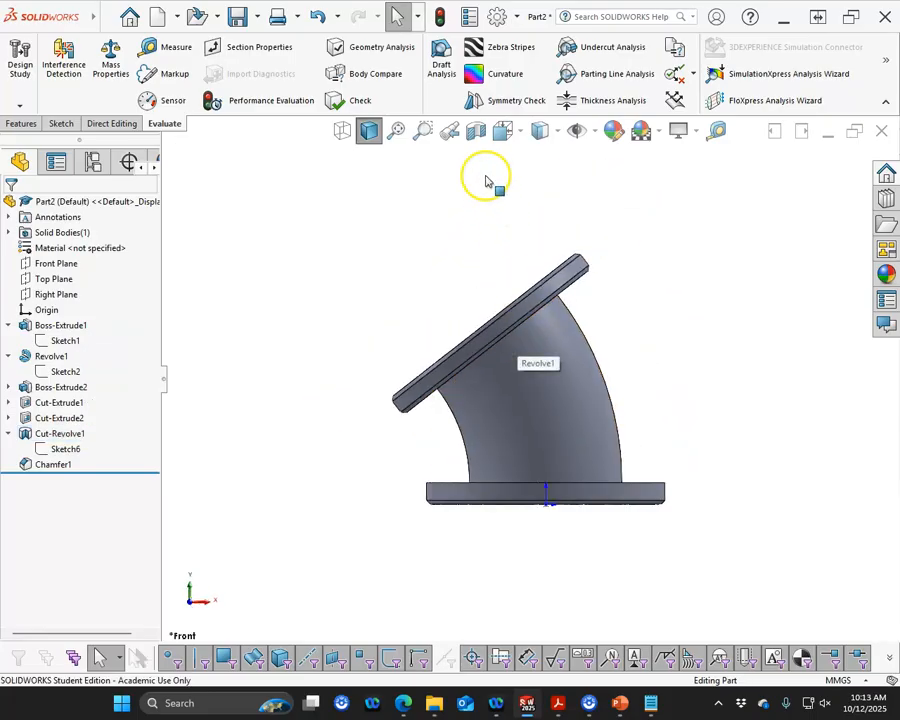
click(476, 131)
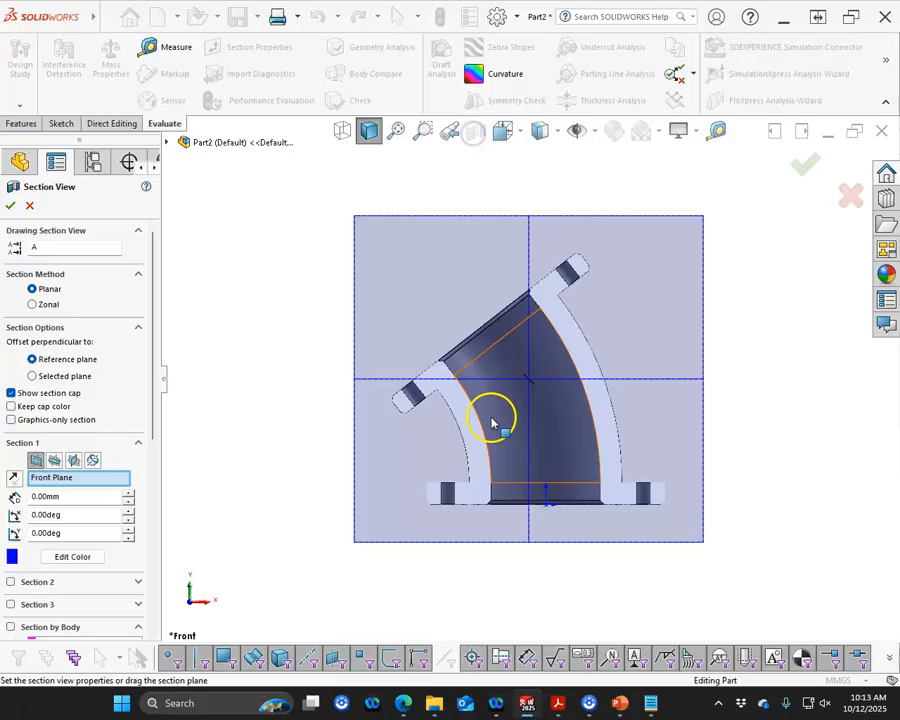
click(11, 207)
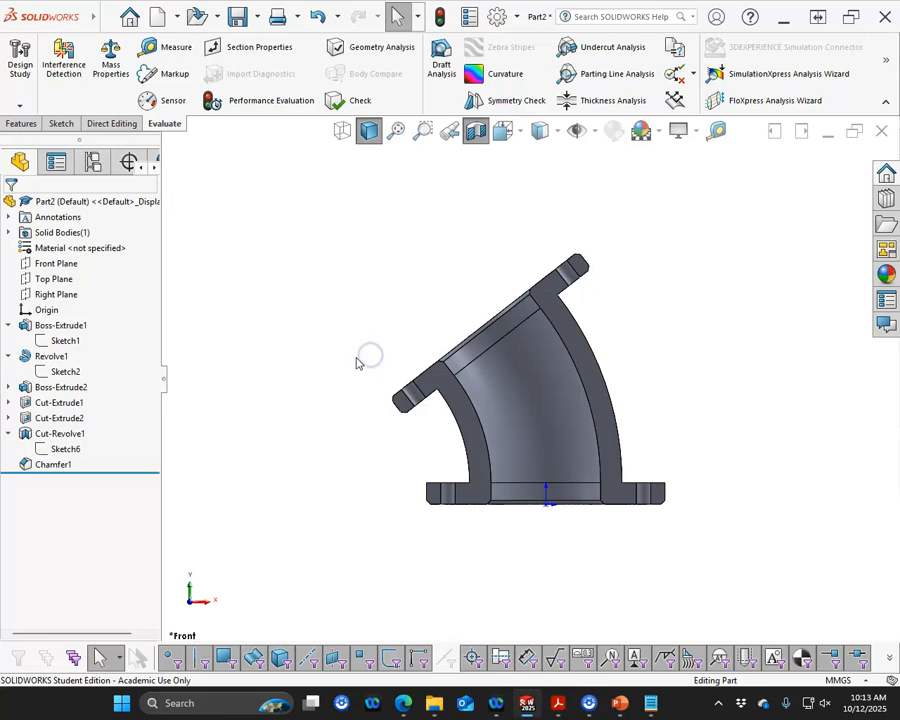
middle_drag(354, 365, 392, 450)
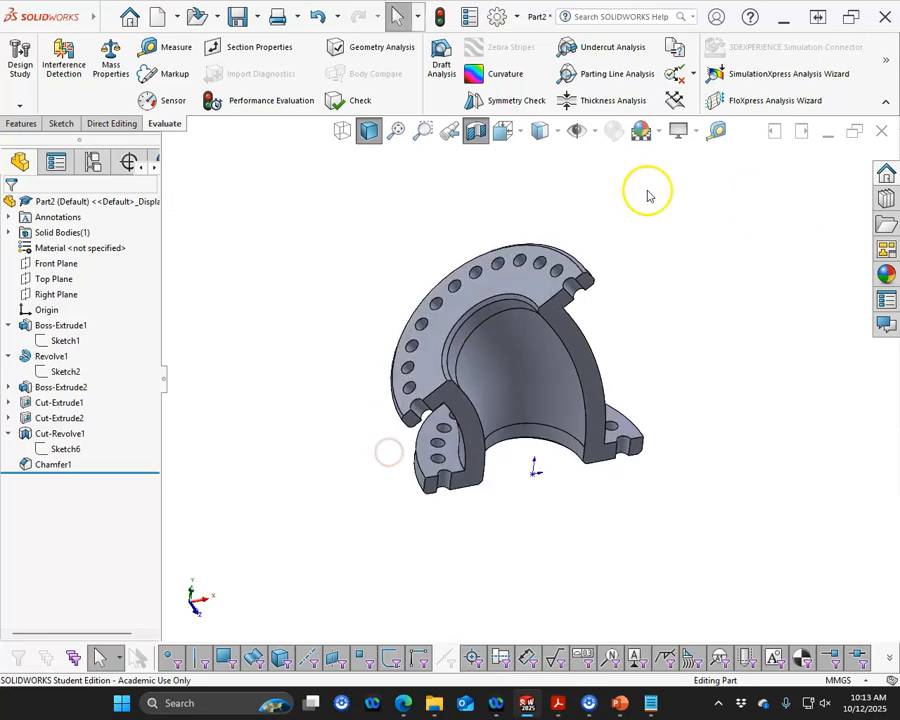
click(474, 130)
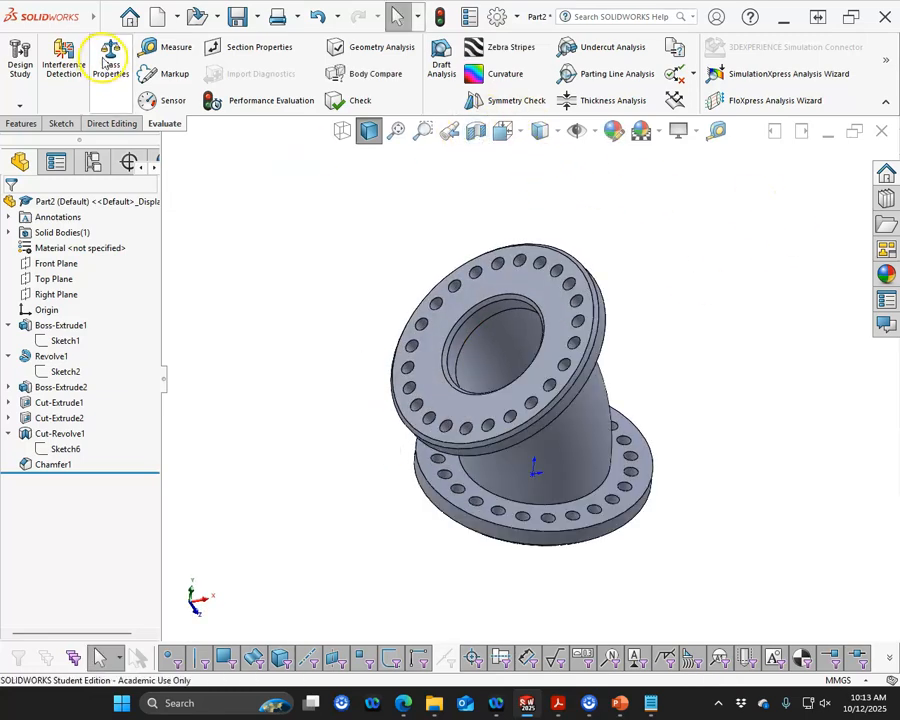
click(110, 58)
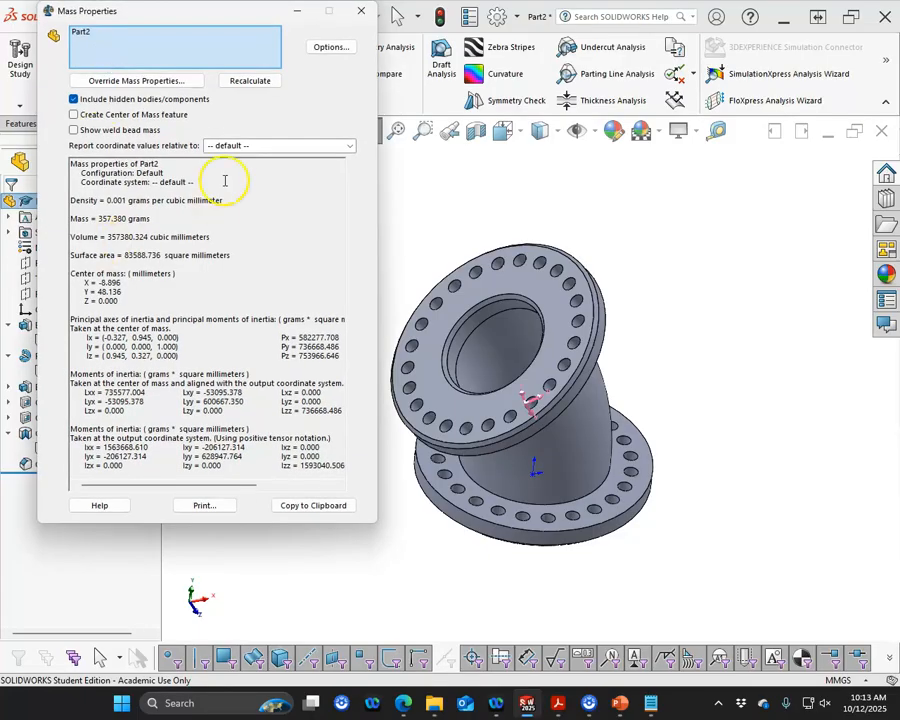
click(366, 10)
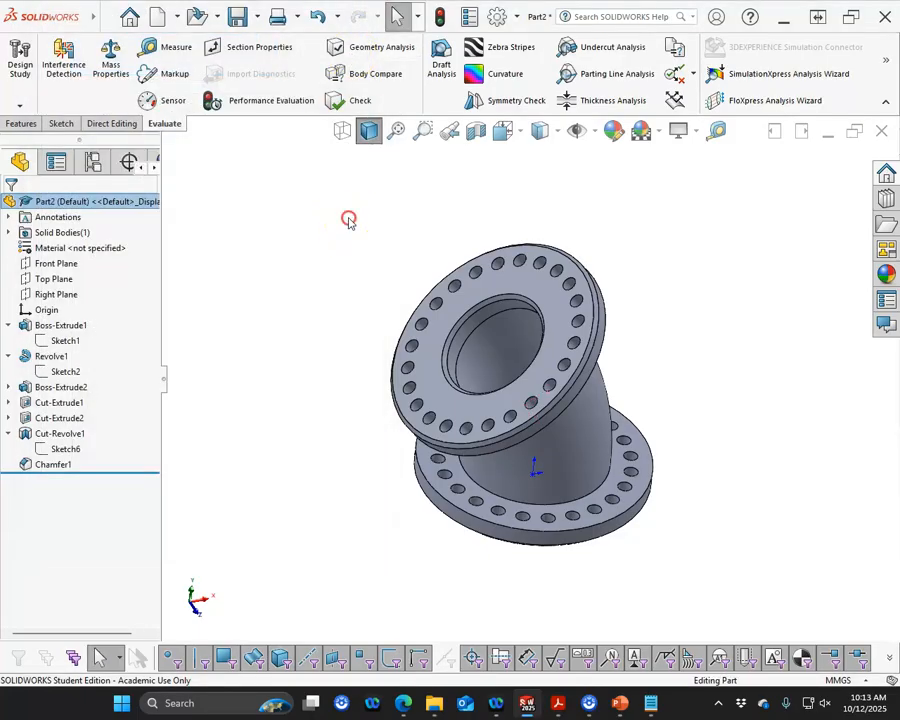